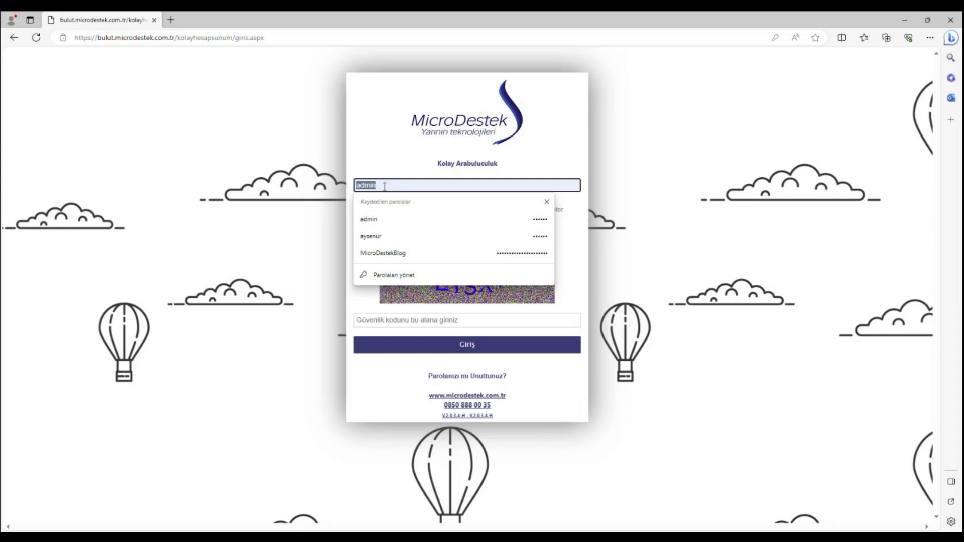
Log in with the saved username, the account password and the displayed security code
key(Tab)
text(••••••)
key(Tab)
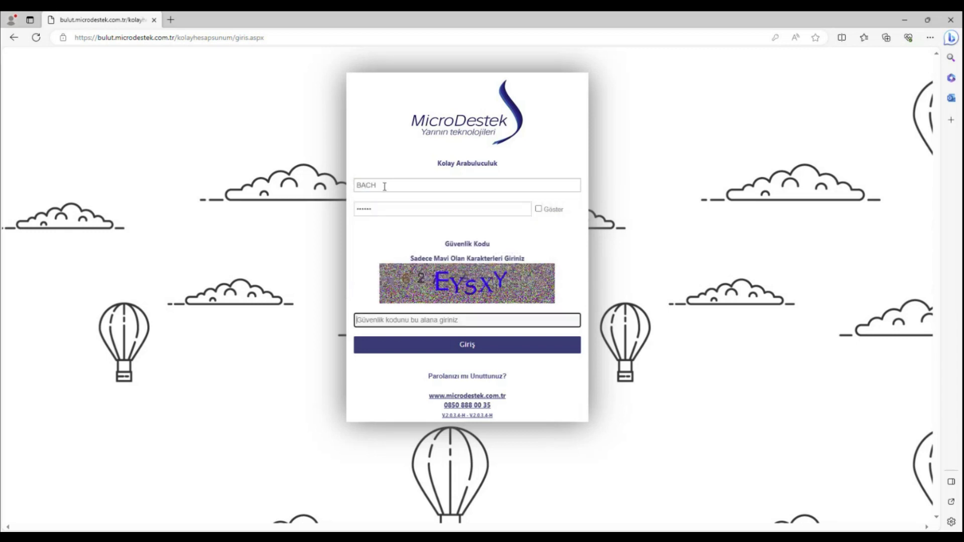
text(EY)
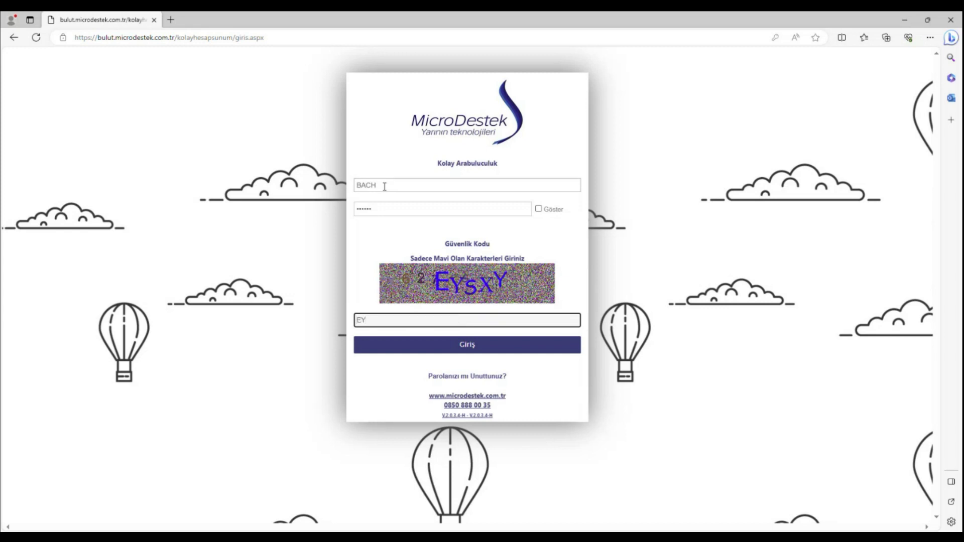
text(SXY)
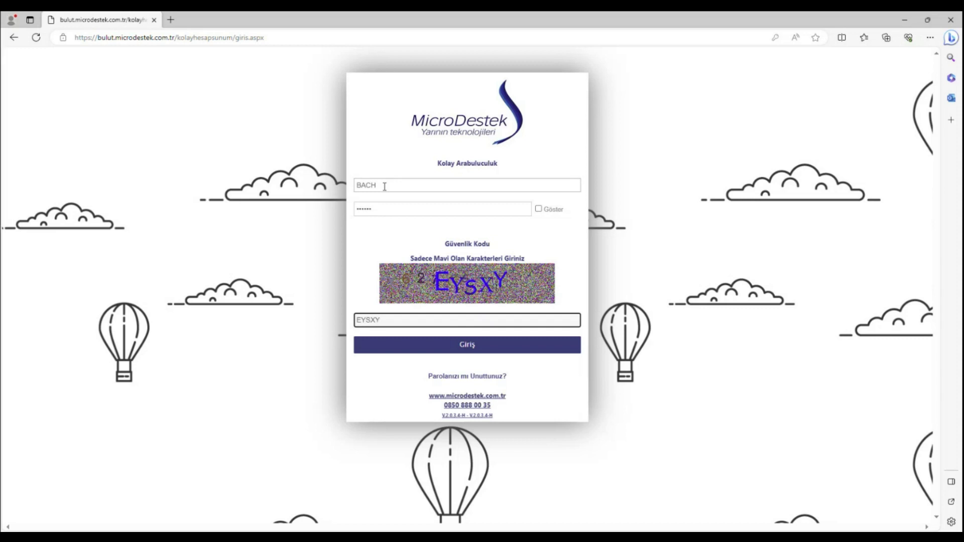
key(Return)
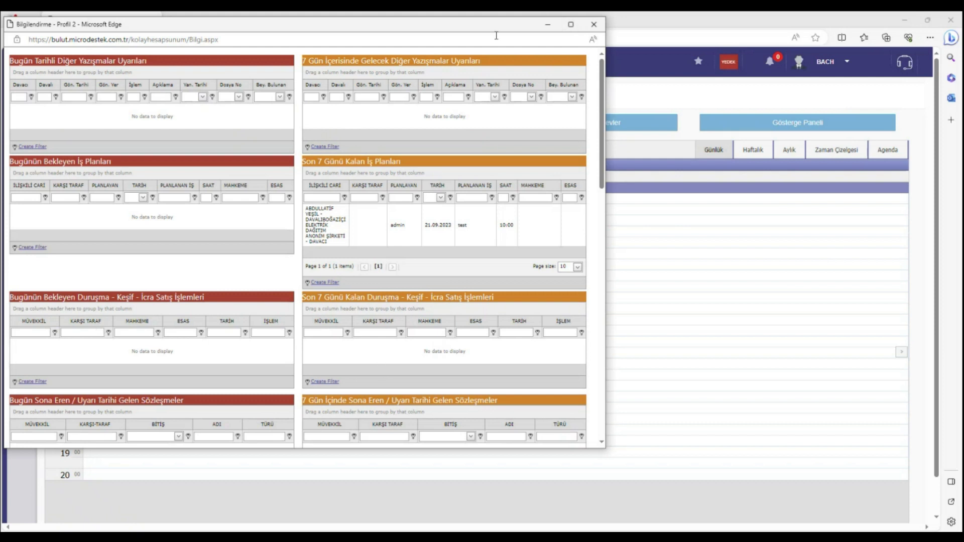
Dismiss the Bilgilendirme popup and list the overdue, unfinished tasks
click(593, 27)
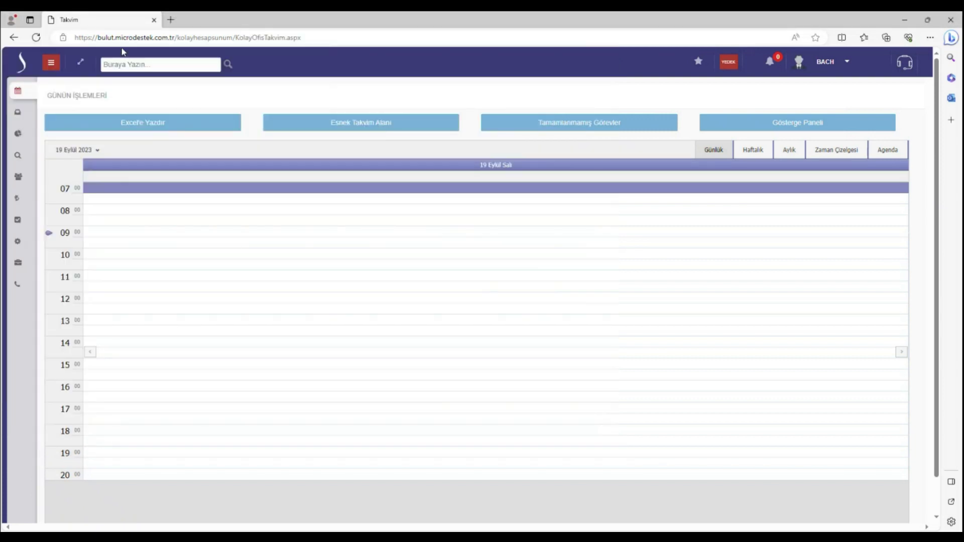
click(571, 118)
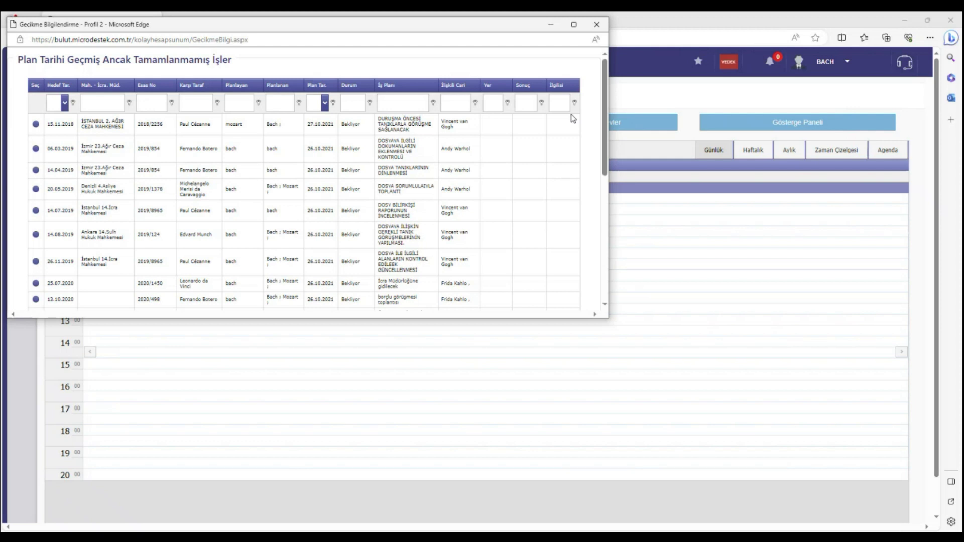
Select the 06.03.2019 overdue task, tick 'Planı Başka Bir Tarihe Ertele', then close the window
click(36, 149)
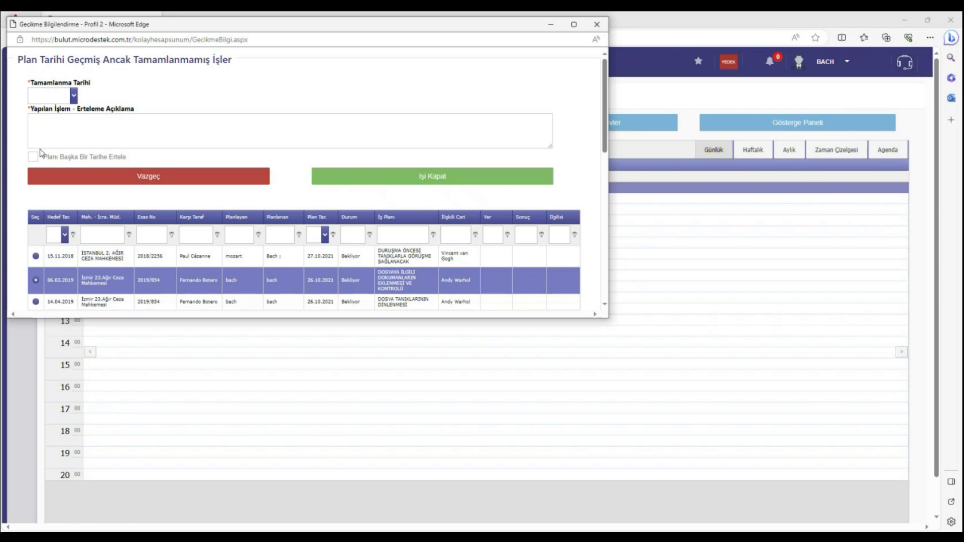
click(33, 157)
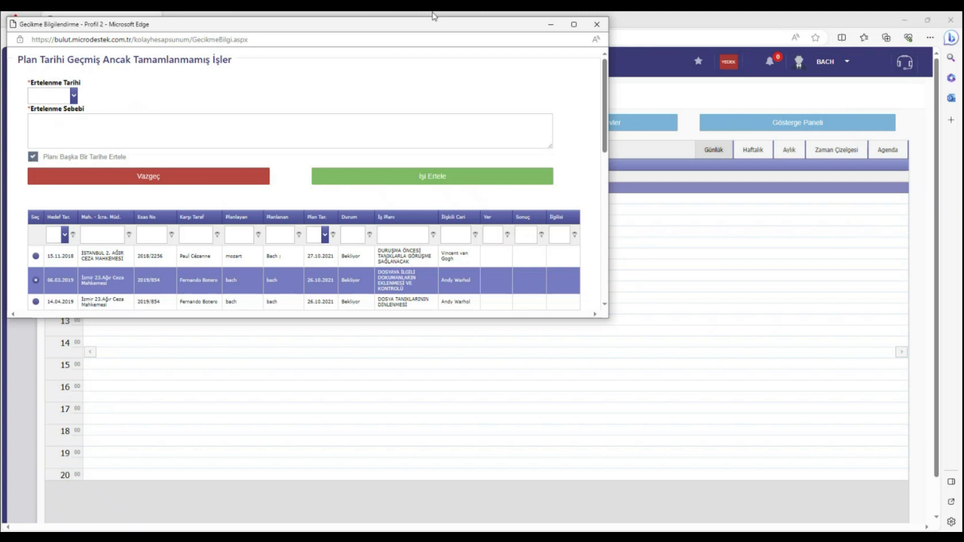
click(597, 24)
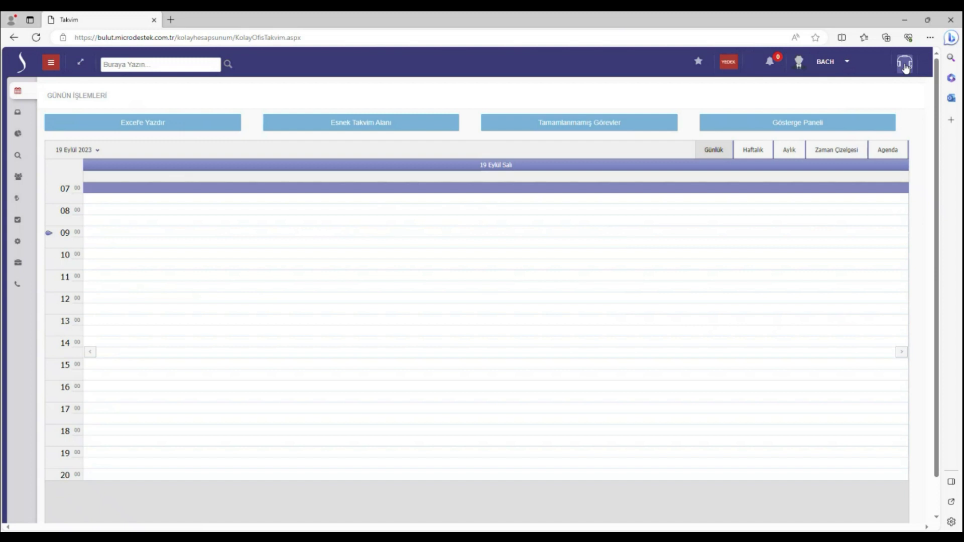
Search the help centre's tutorial videos for 'AVANS'
click(905, 67)
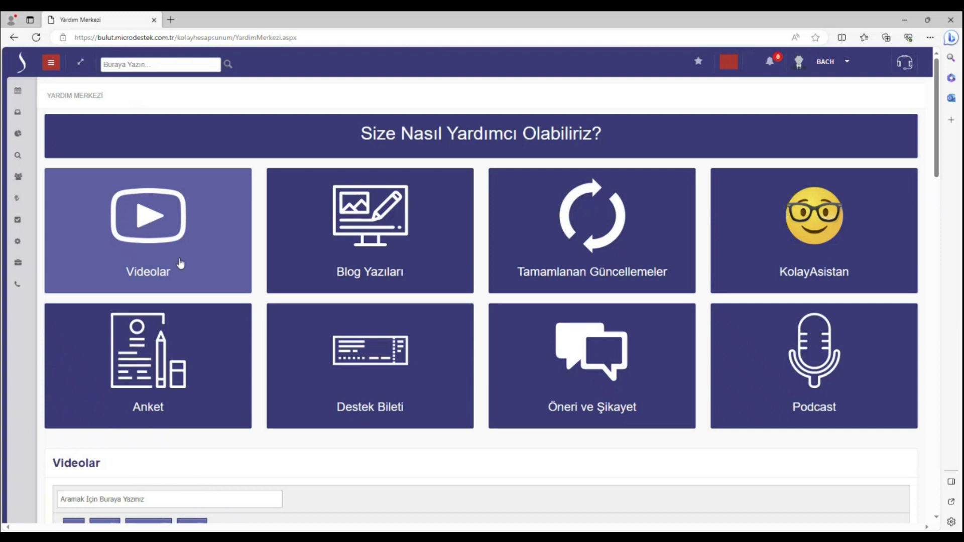
click(180, 263)
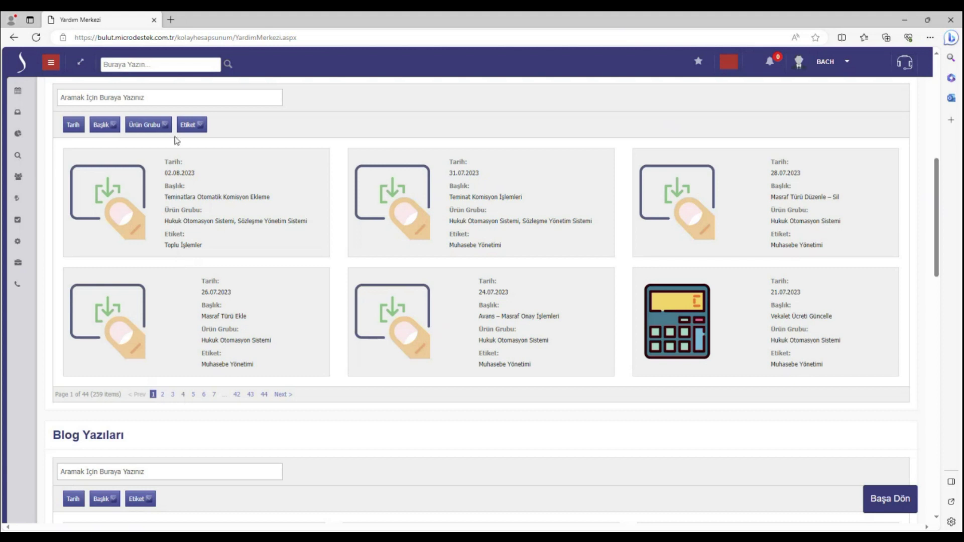
click(182, 97)
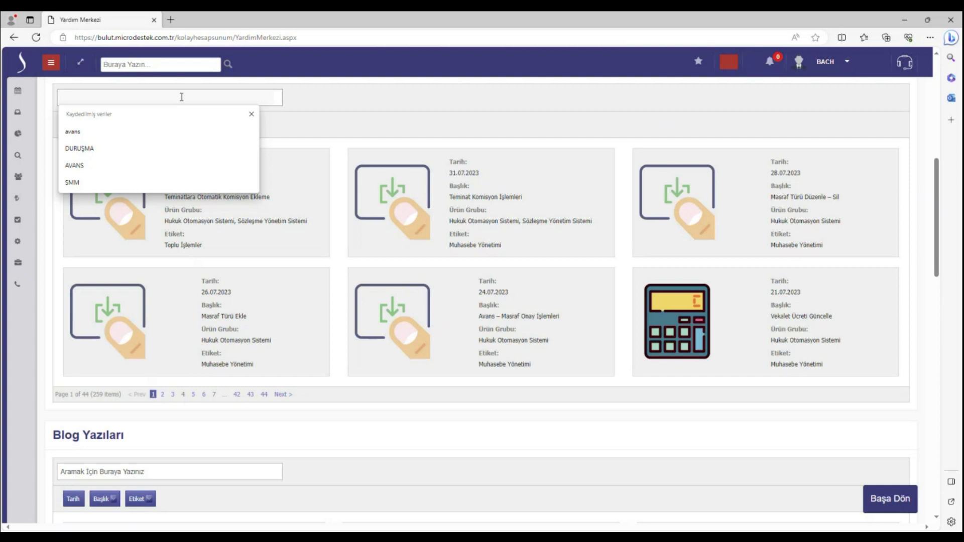
text(AVANS)
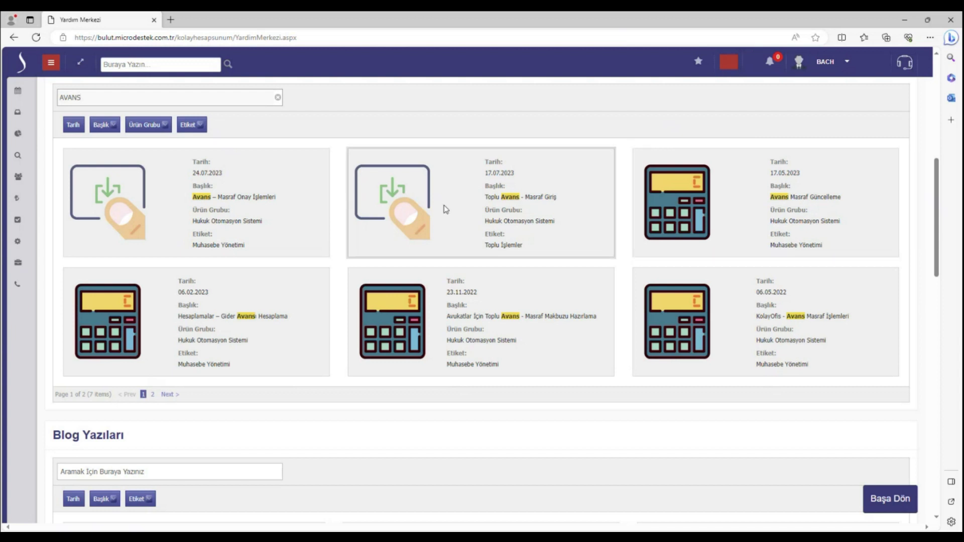
Preview the Toplu Avans - Masraf Giriş video, close it, and open the account menu
click(470, 207)
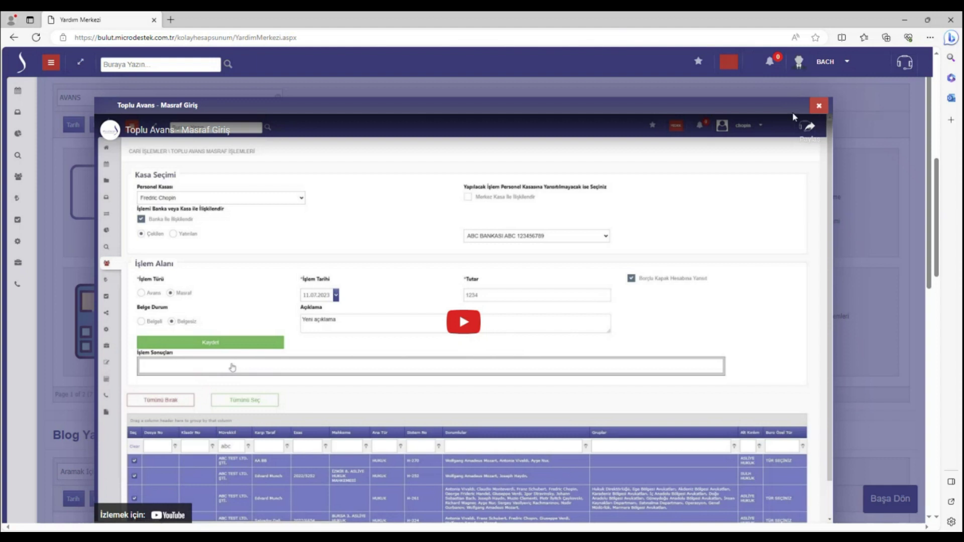
click(820, 106)
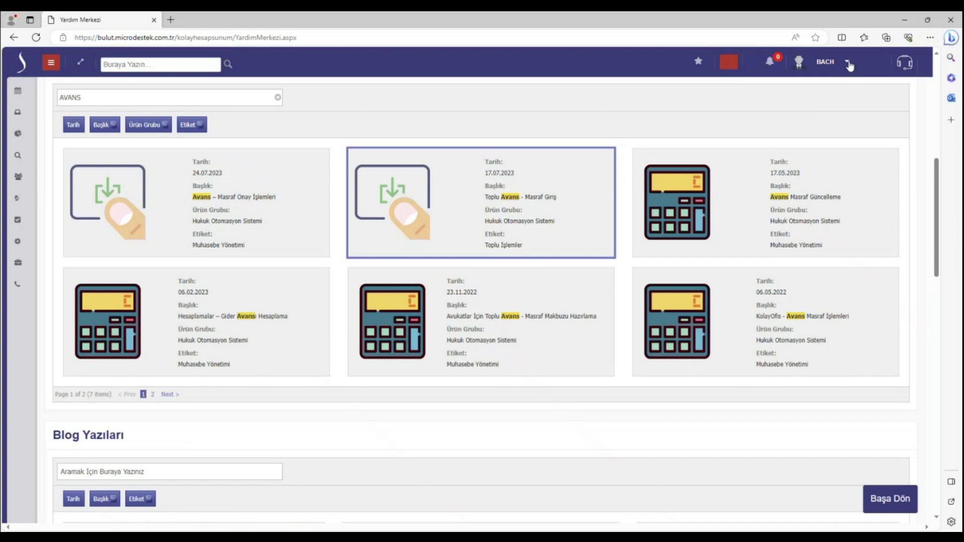
click(849, 63)
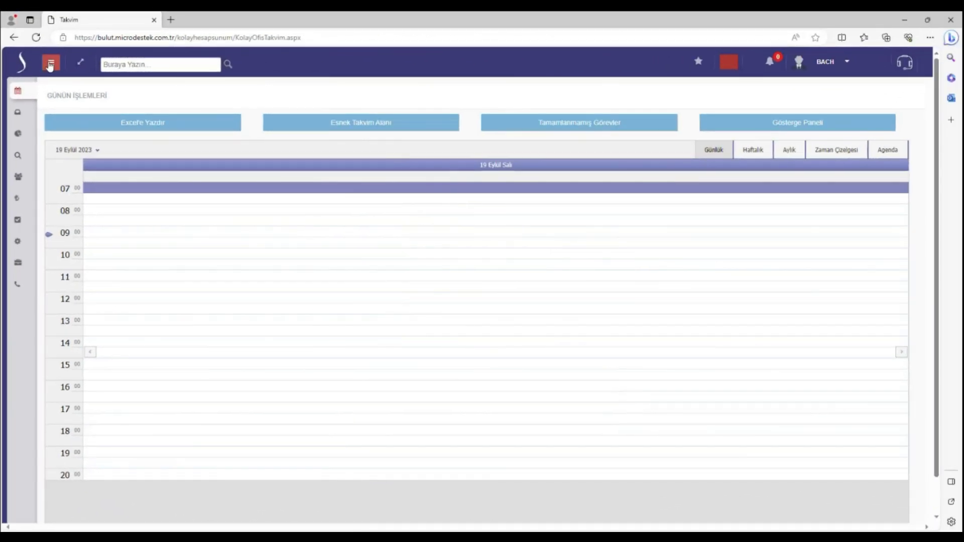
From the sidebar's Arabuluculuk İşlemleri menu, open the Arabuluculuk Dosyası Ekle form
click(50, 63)
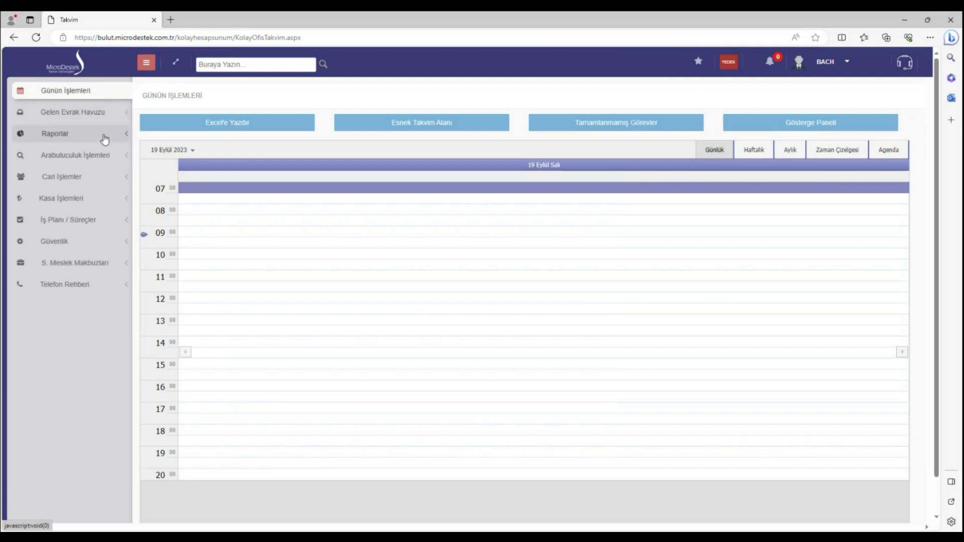
click(92, 176)
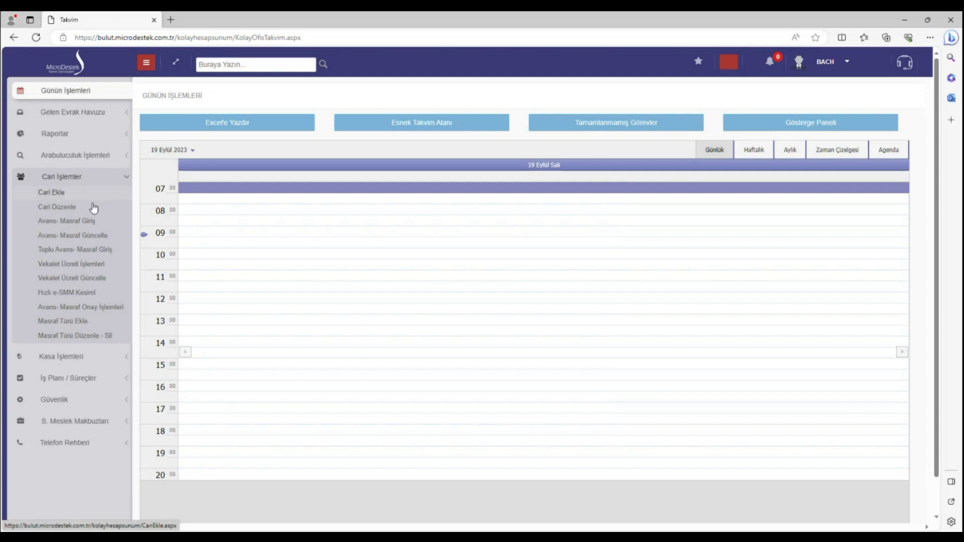
click(95, 156)
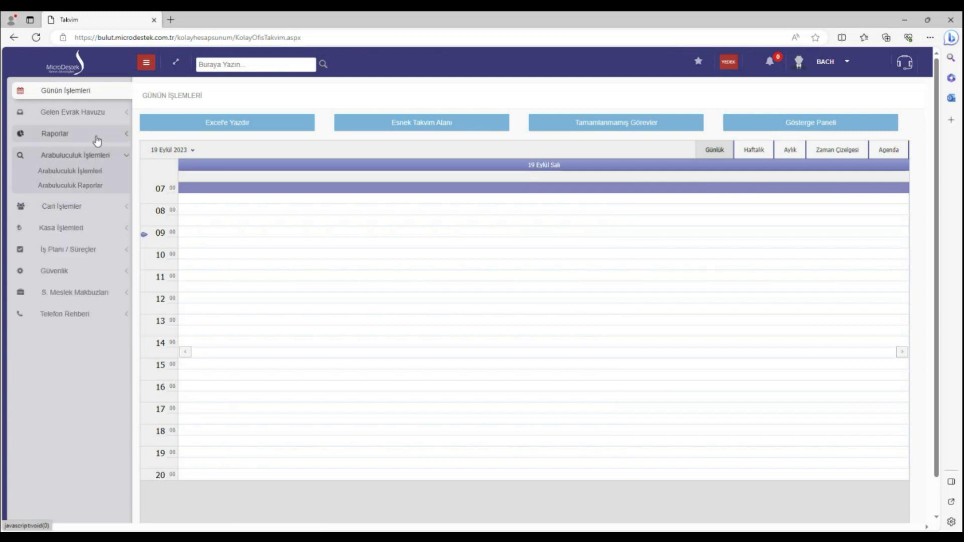
click(111, 160)
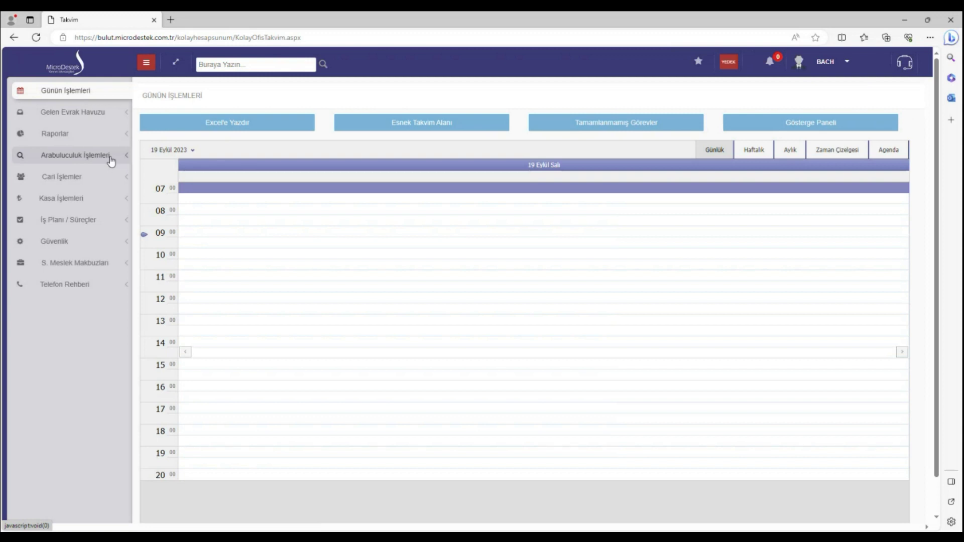
click(111, 160)
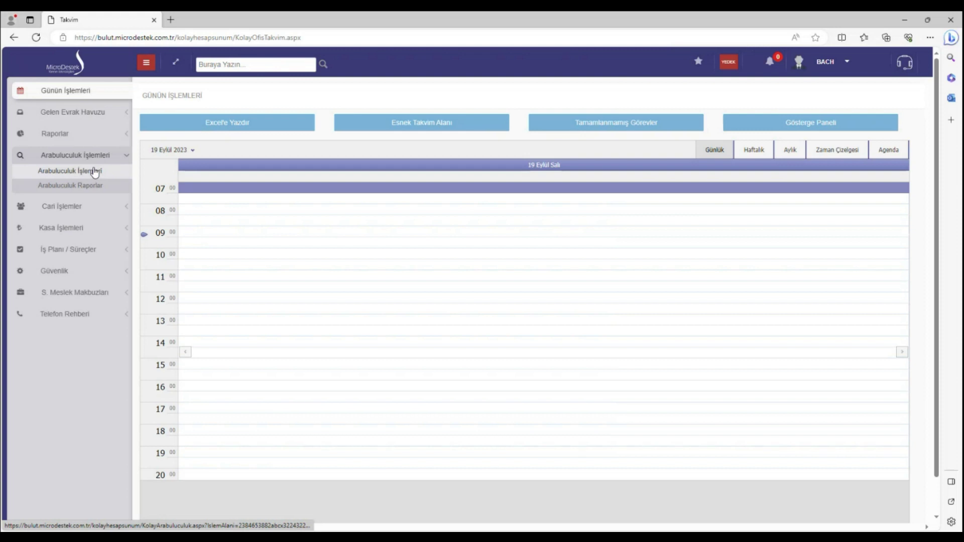
click(95, 171)
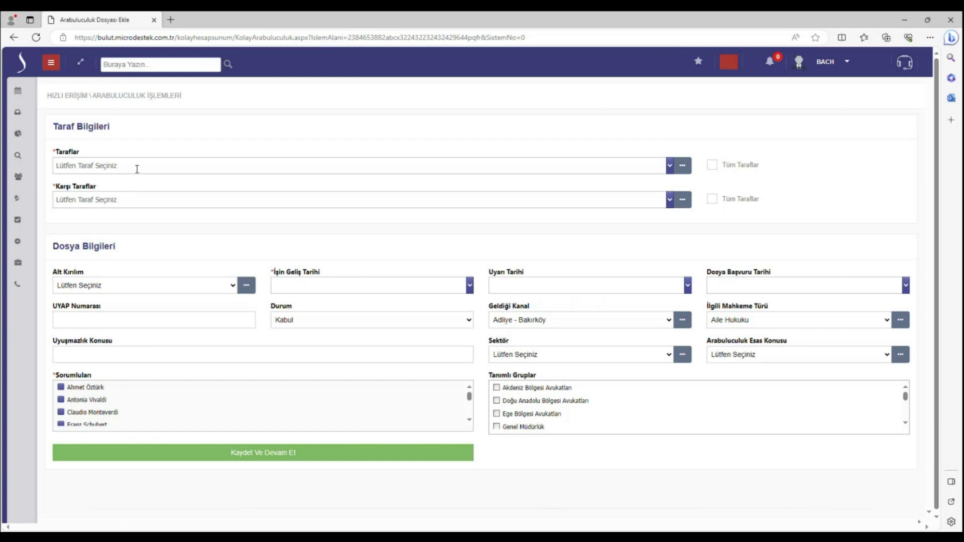
click(136, 165)
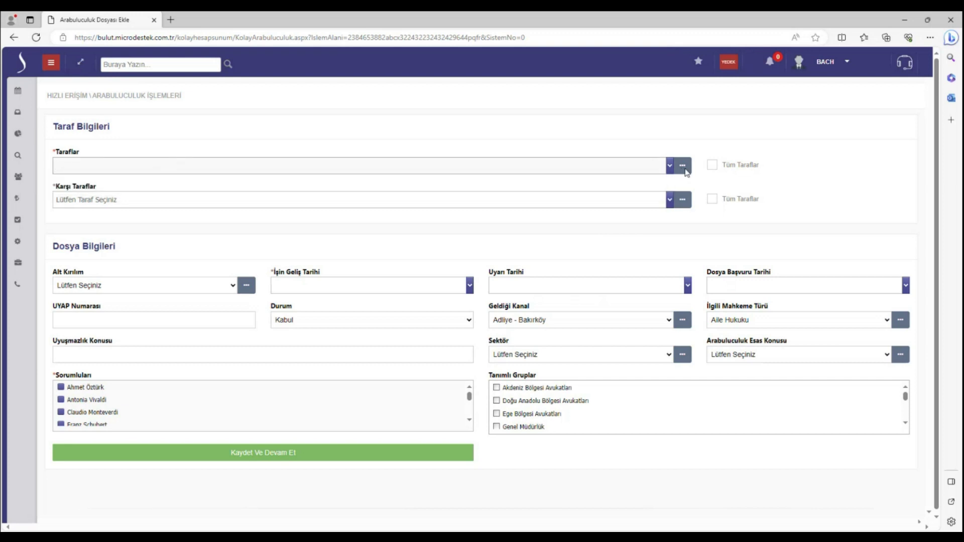
click(725, 171)
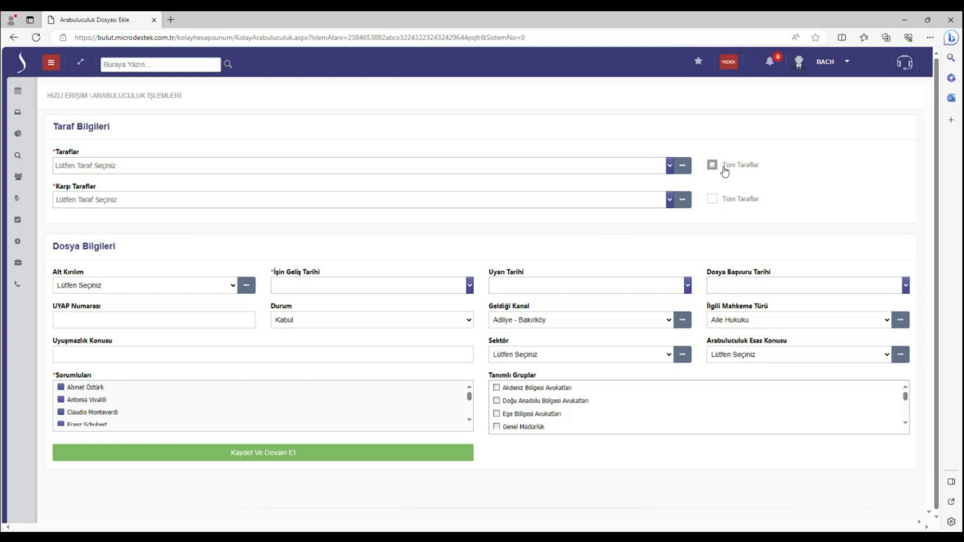
click(615, 167)
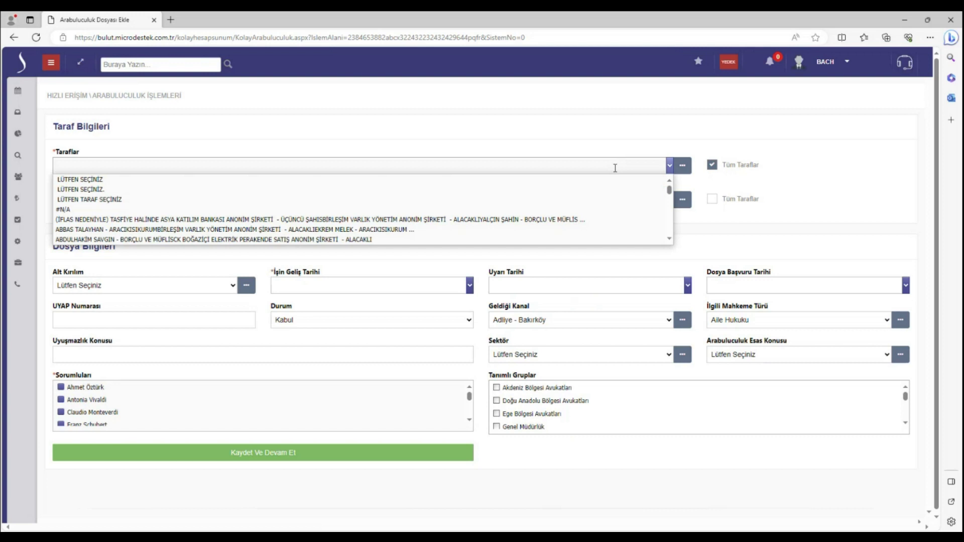
scroll(515, 217, down, 3)
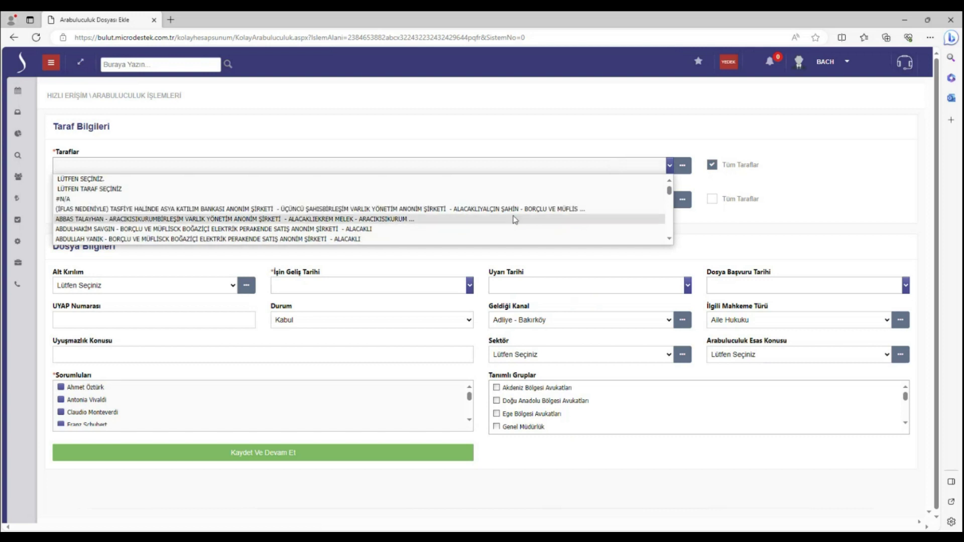
click(712, 165)
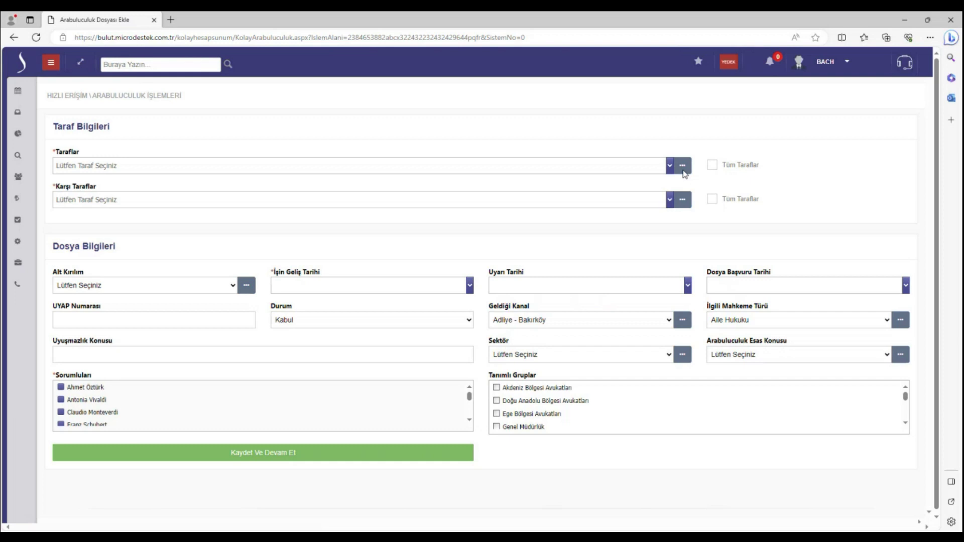
Add a new Şahıs party by entering the person's first name and surname
click(683, 166)
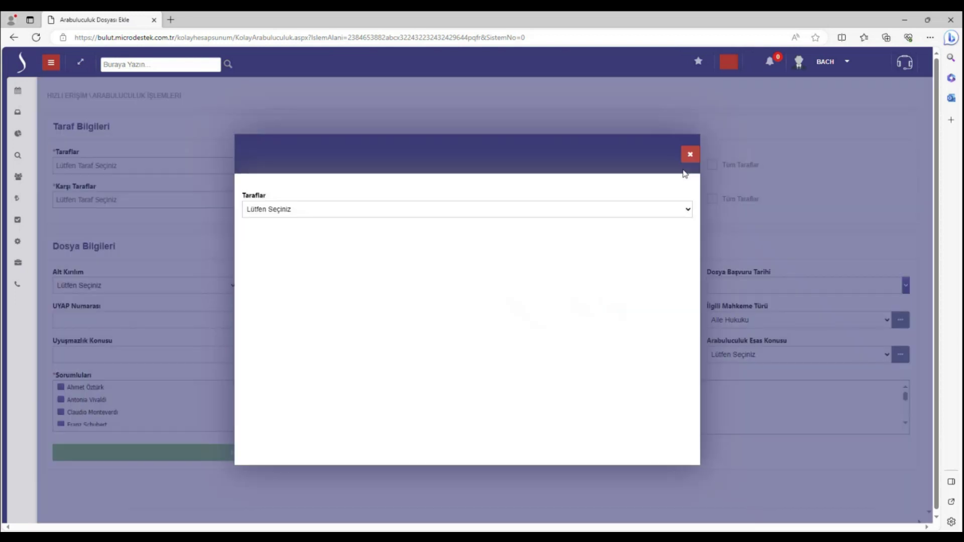
click(480, 211)
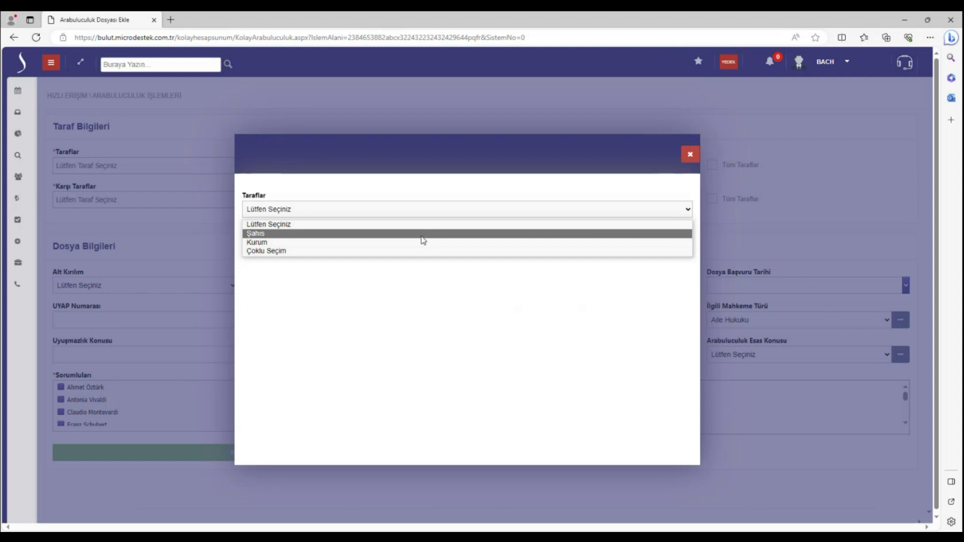
click(422, 235)
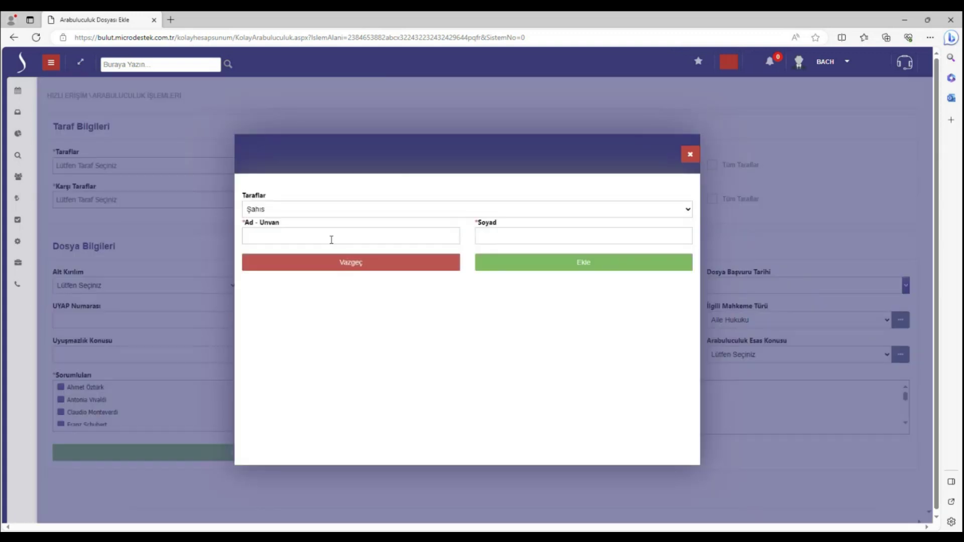
click(306, 231)
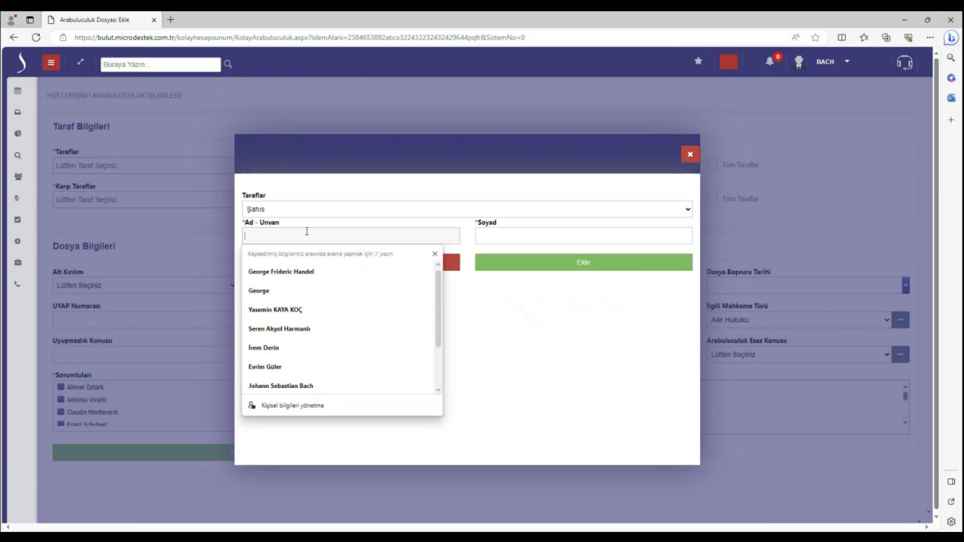
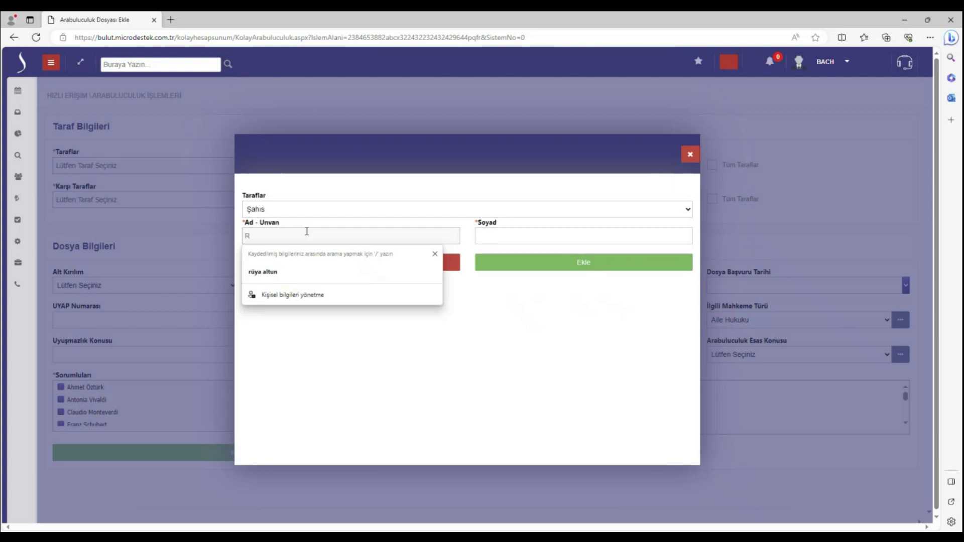
key(Tab)
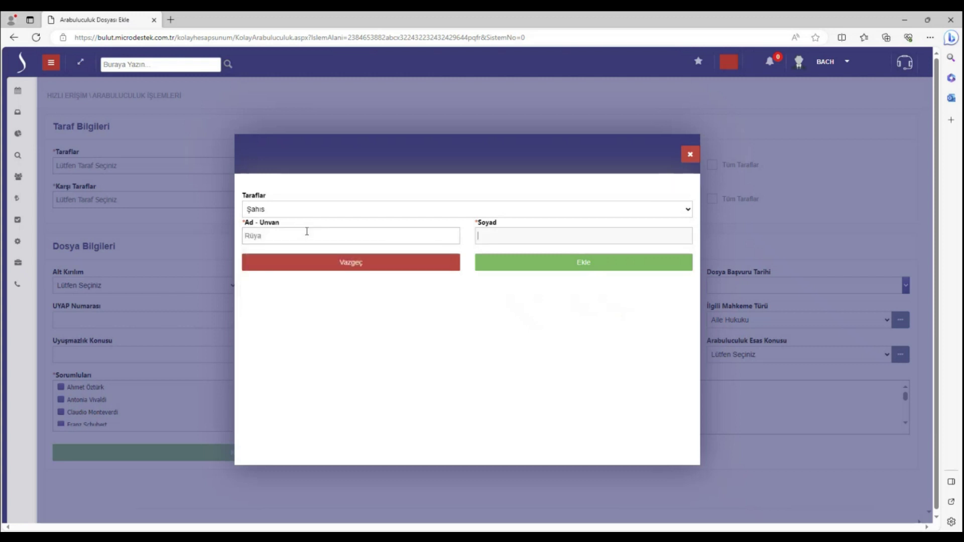
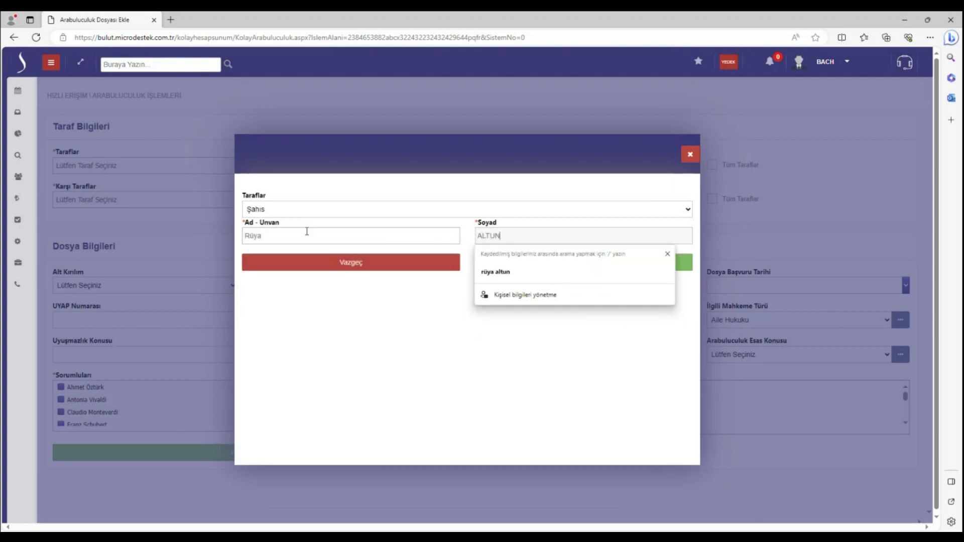
click(377, 340)
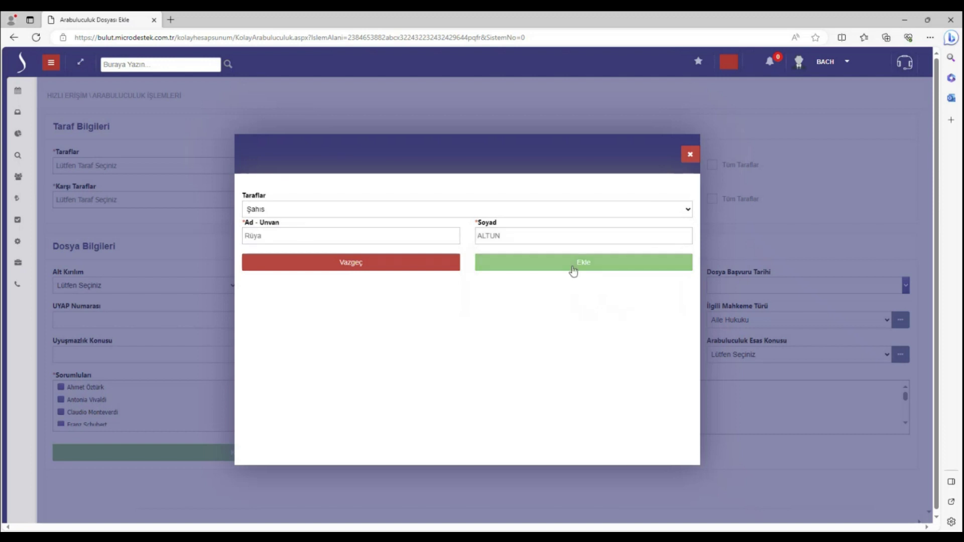
click(573, 272)
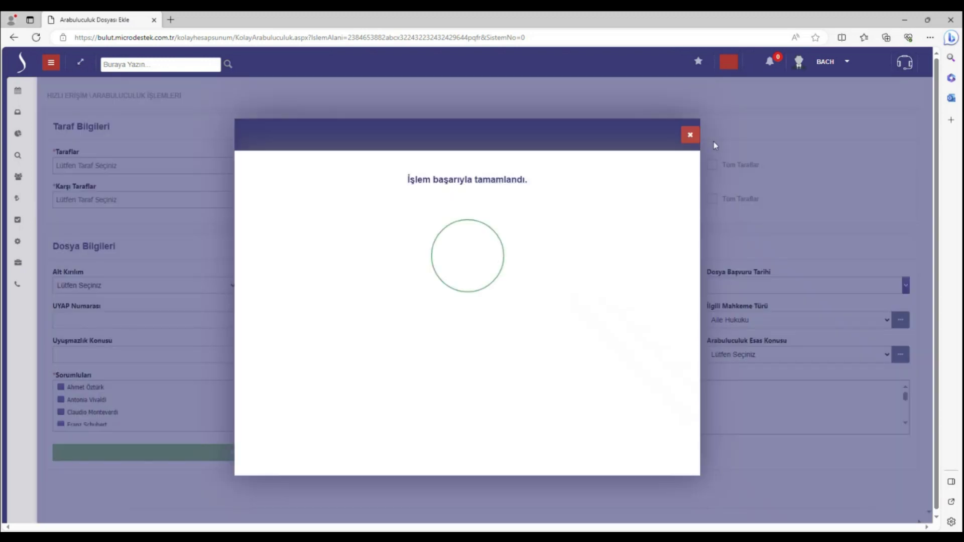
Close the success message and select the new person in Taraflar
click(695, 137)
click(189, 164)
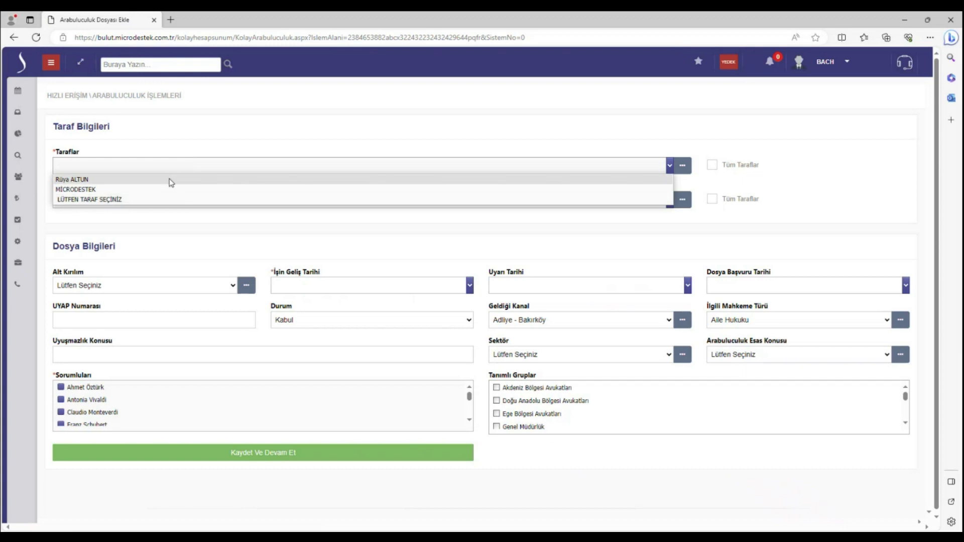
click(171, 181)
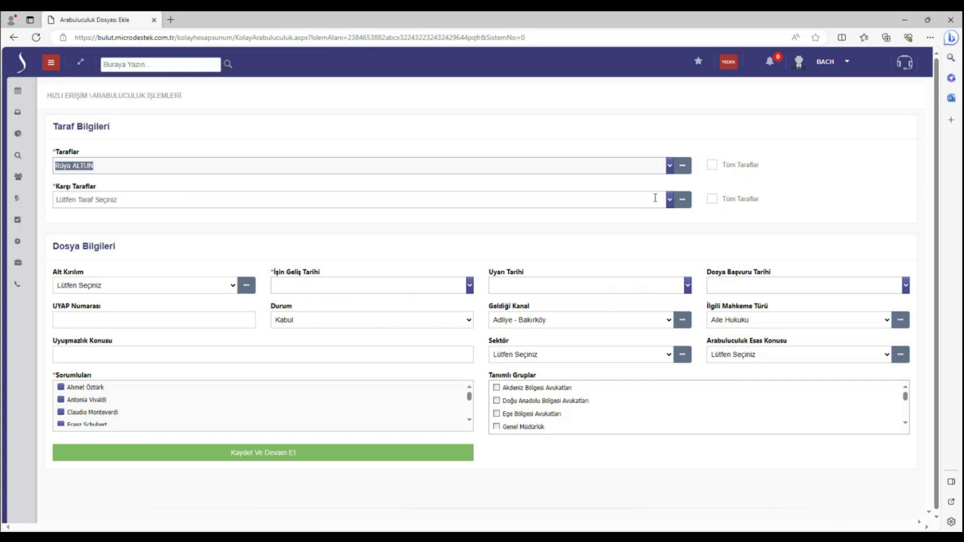
From Karşı Taraflar, add a second Şahıs party with the person's name, then close the confirmation
click(682, 202)
click(391, 209)
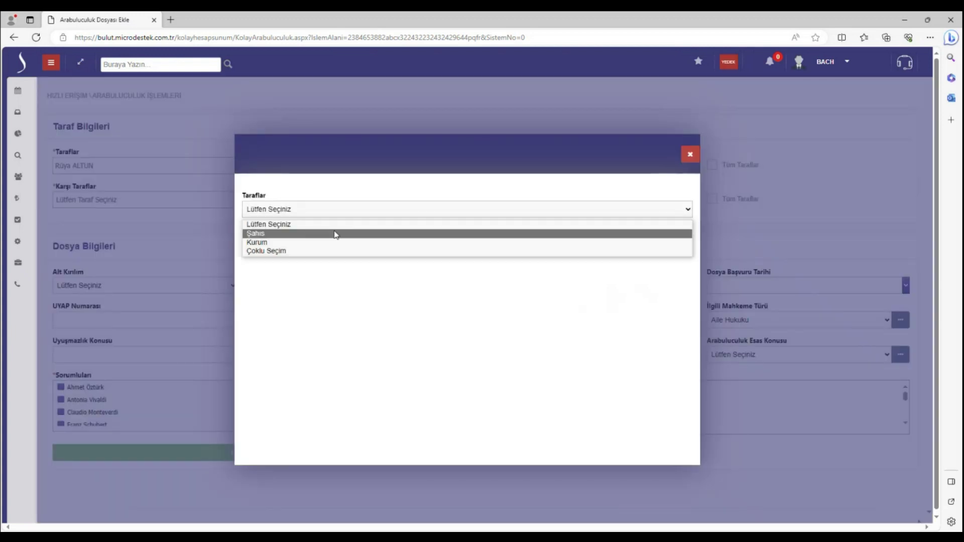
click(335, 233)
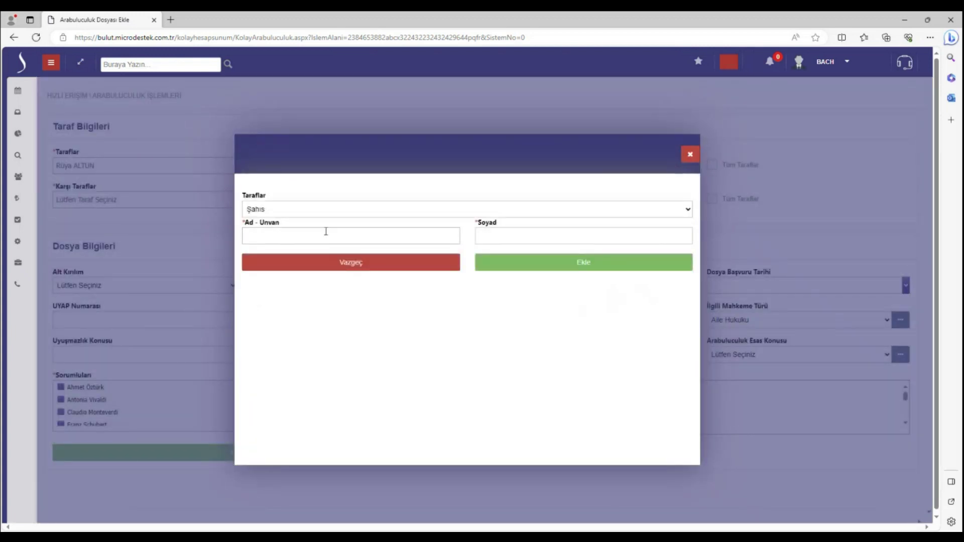
click(324, 234)
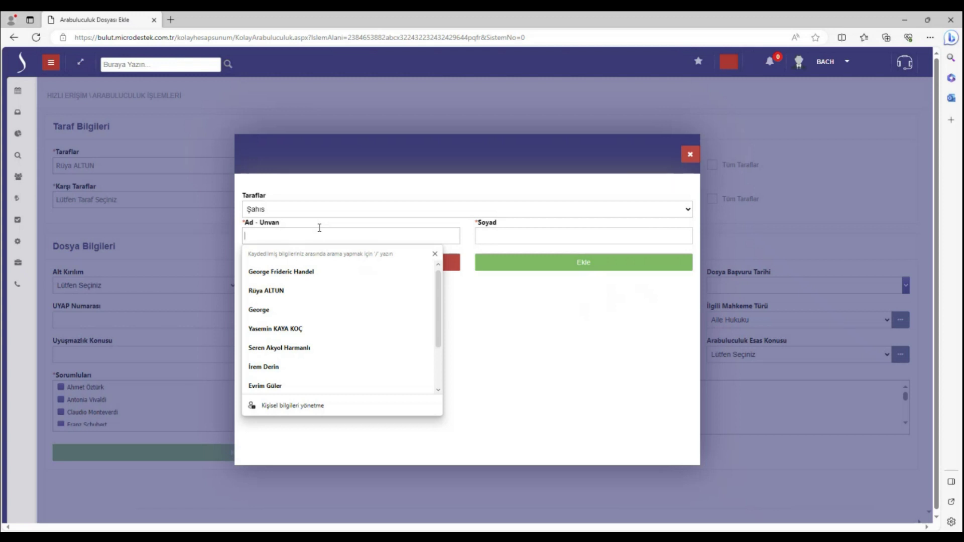
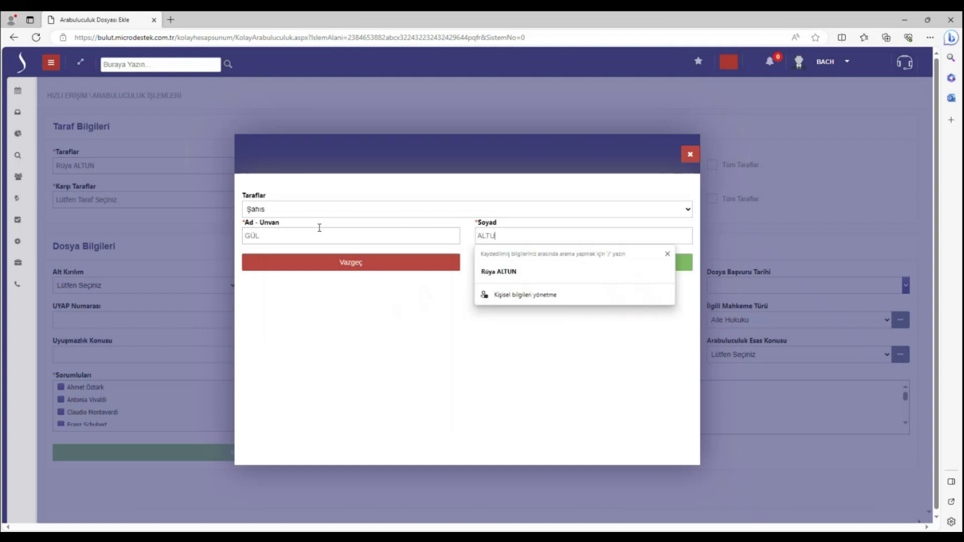
click(686, 268)
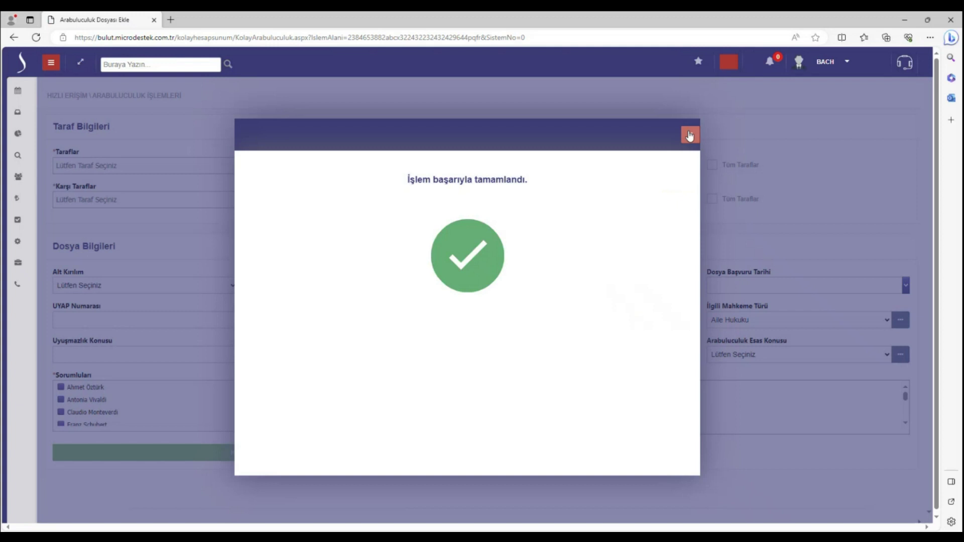
click(689, 135)
Choose the first person in Taraflar and the second in Karşı Taraflar
click(524, 166)
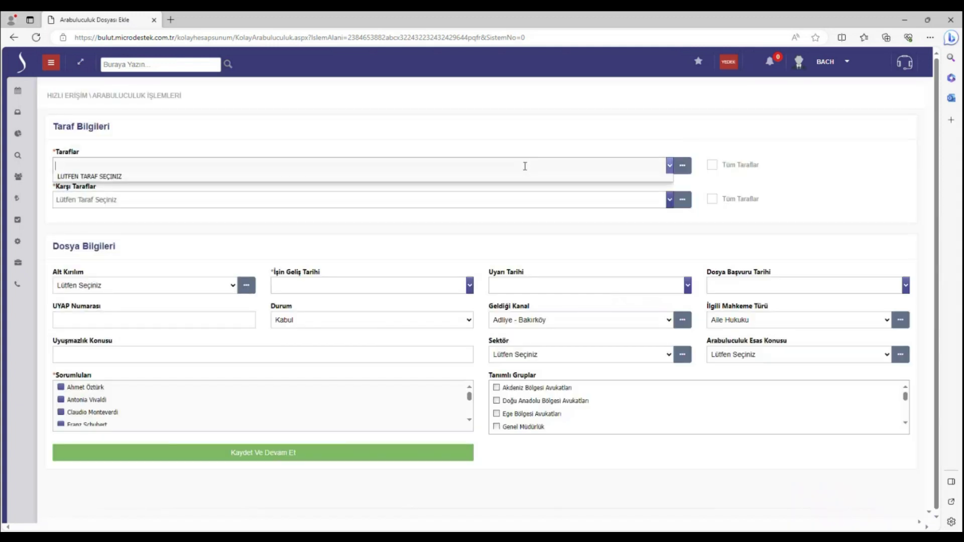
click(345, 189)
click(487, 199)
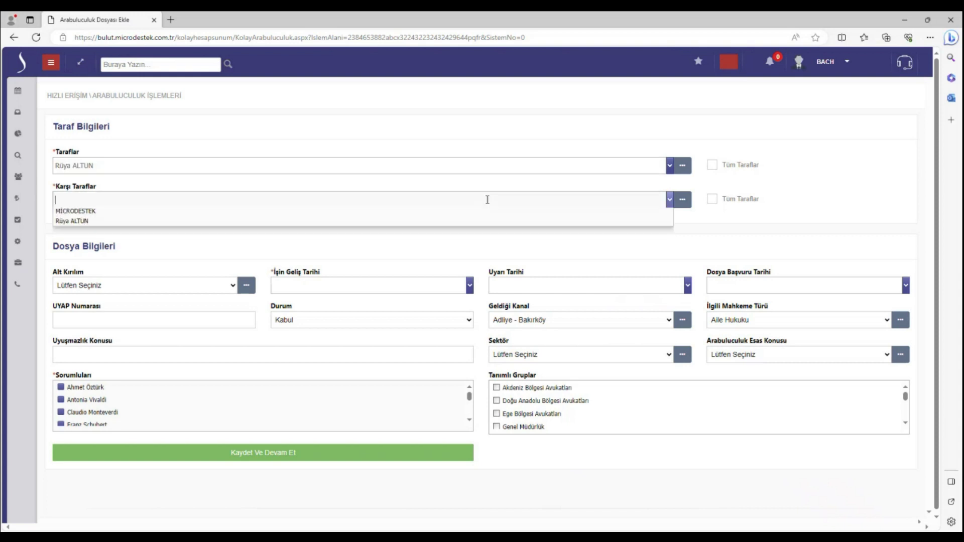
click(375, 225)
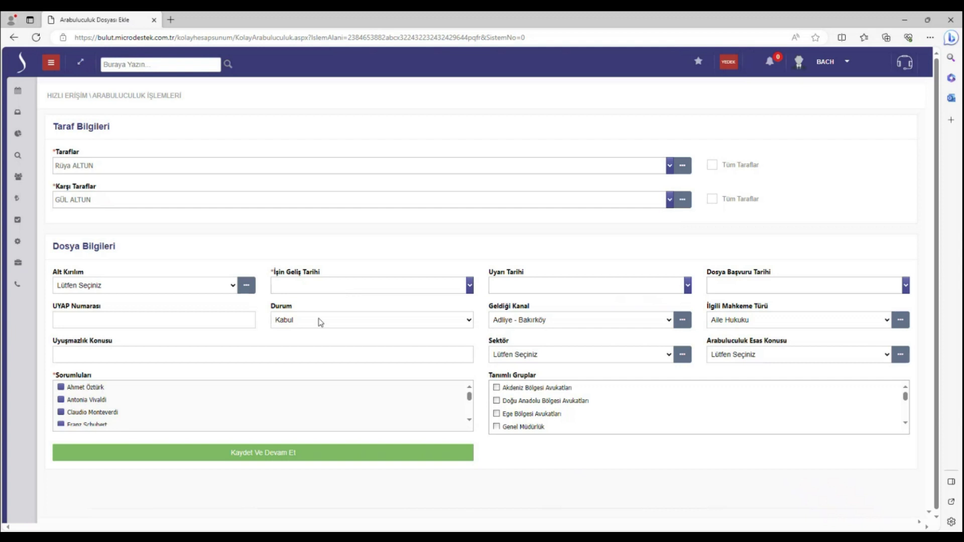
click(191, 292)
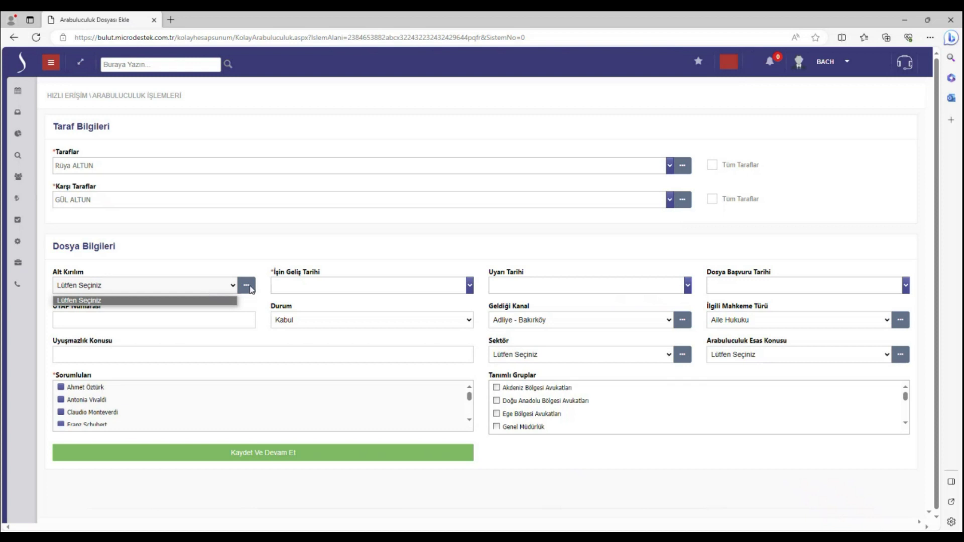
Set İşin Geliş Tarihi to today, 19.09.2023
click(219, 269)
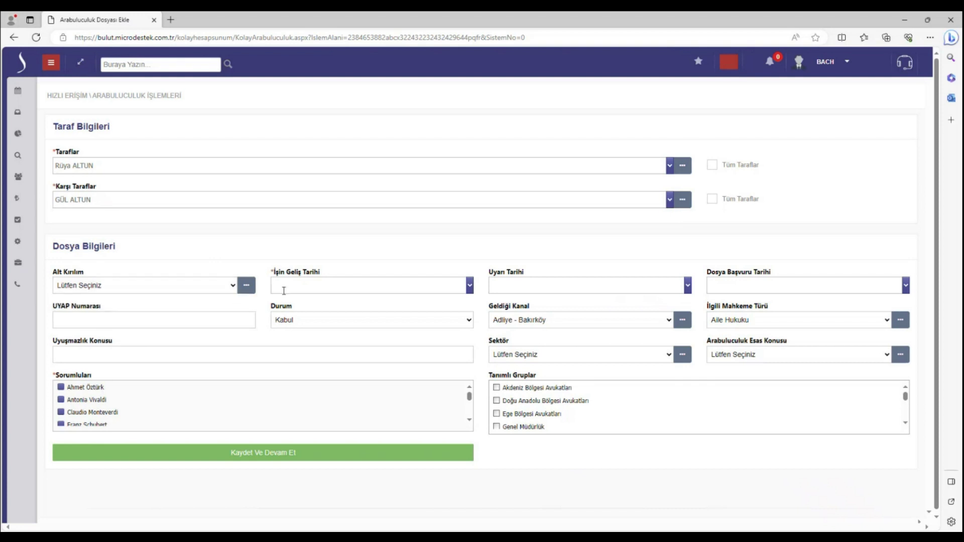
click(284, 291)
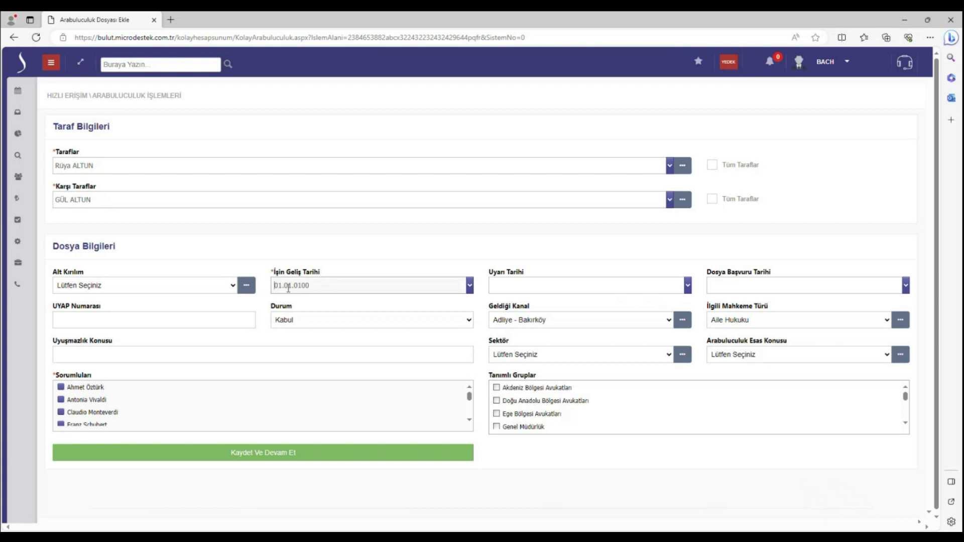
click(470, 285)
click(319, 399)
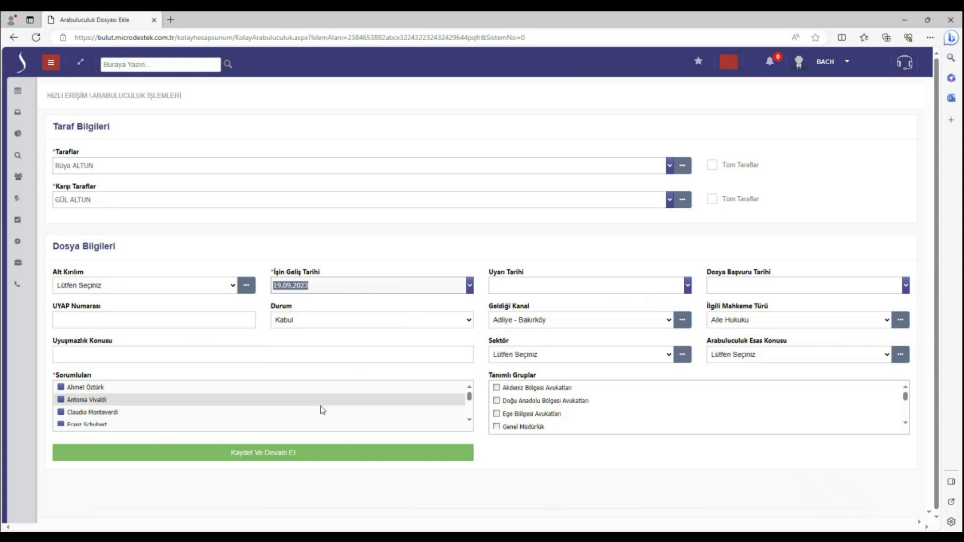
click(573, 253)
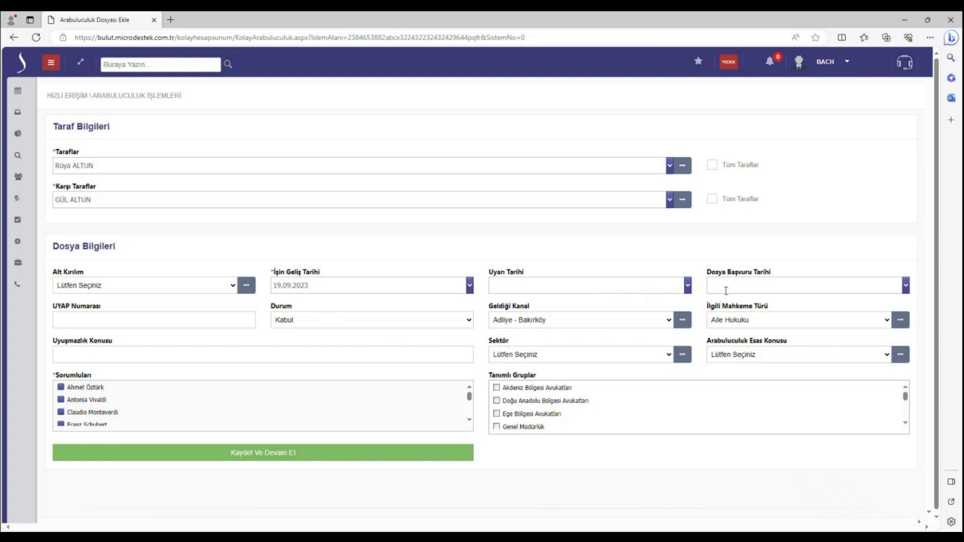
Set Dosya Başvuru Tarihi to 14.09.2023 and the file status to Ön Kabul
click(906, 289)
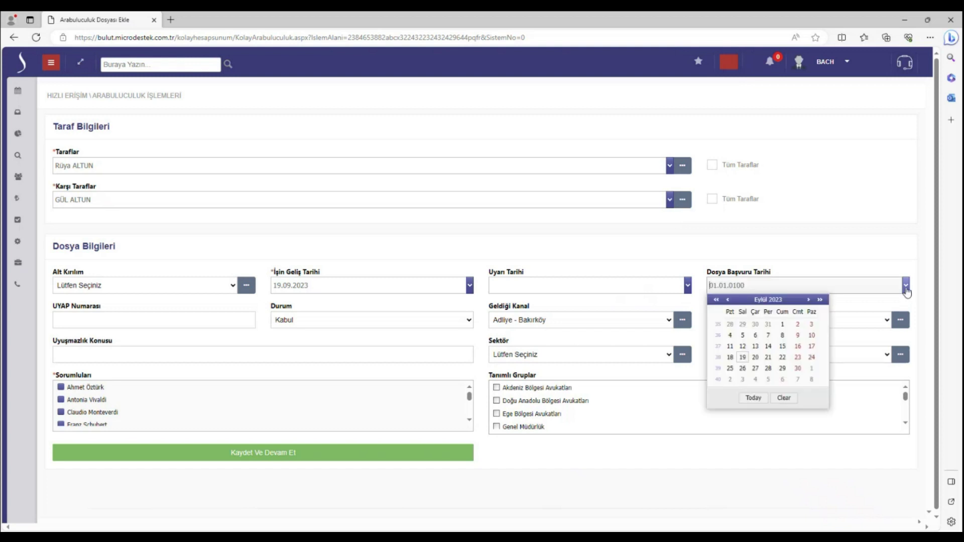
click(768, 346)
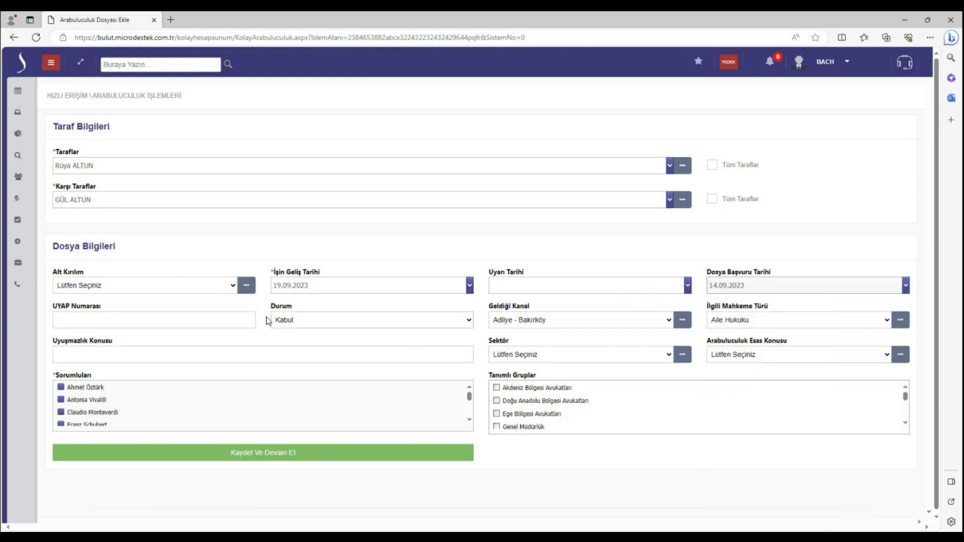
click(186, 316)
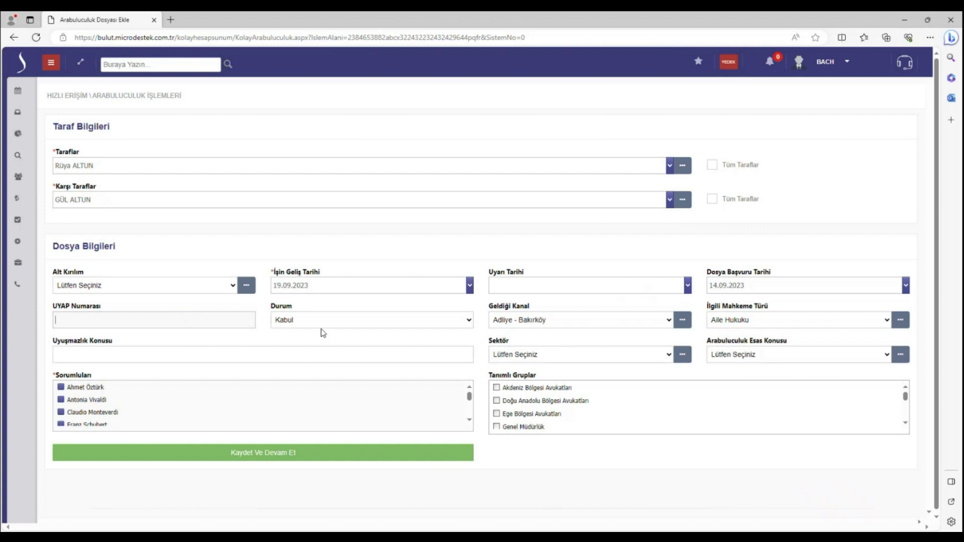
click(402, 323)
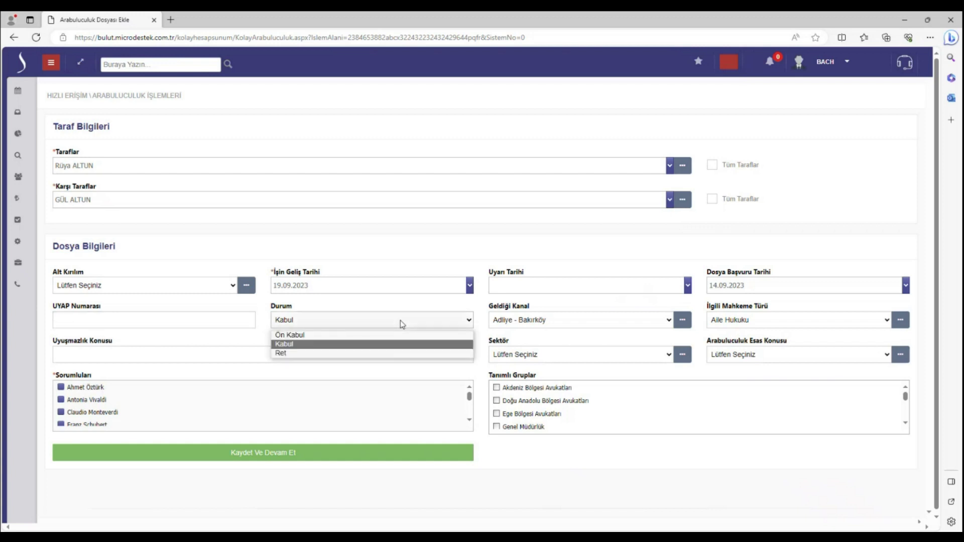
click(363, 338)
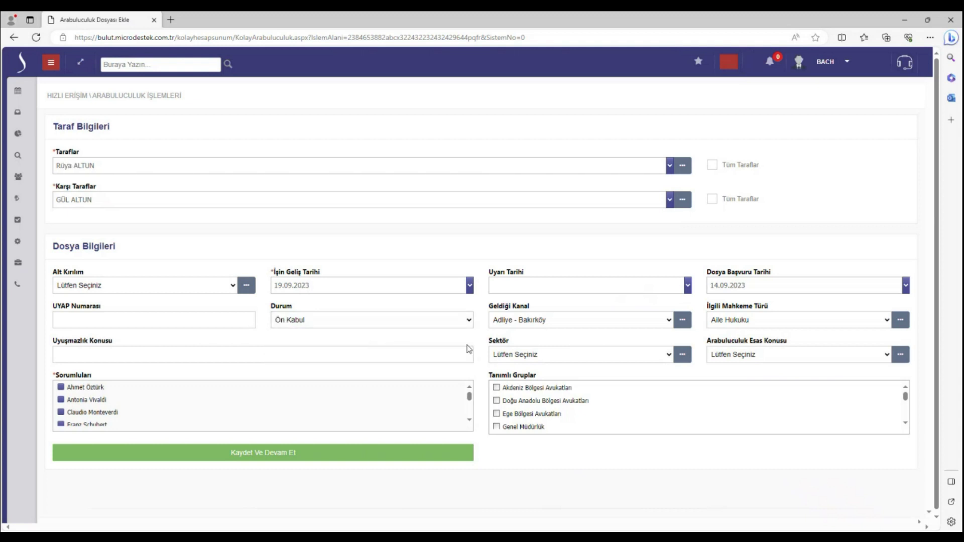
Set Geldiği Kanal to Adliye - İzmir and keep the court type as Aile Hukuku
click(538, 322)
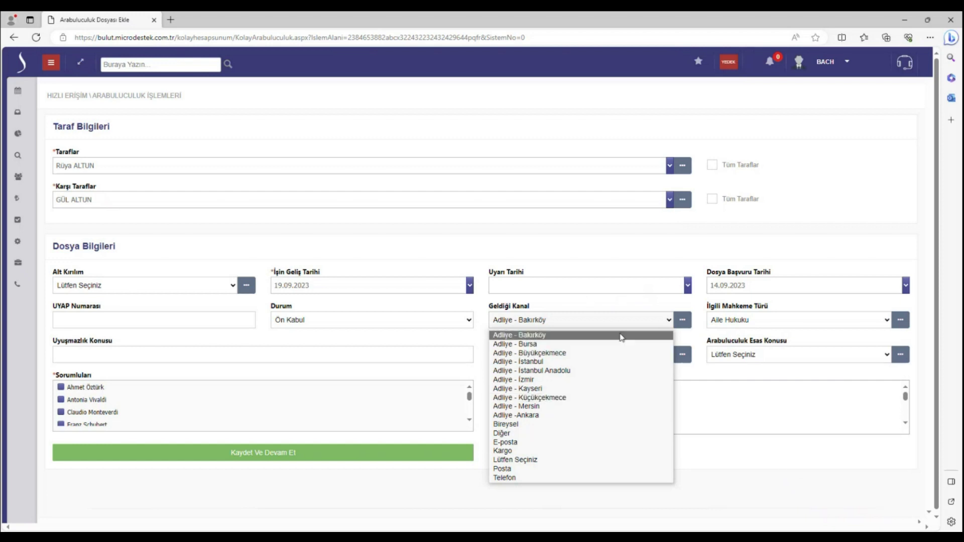
click(559, 381)
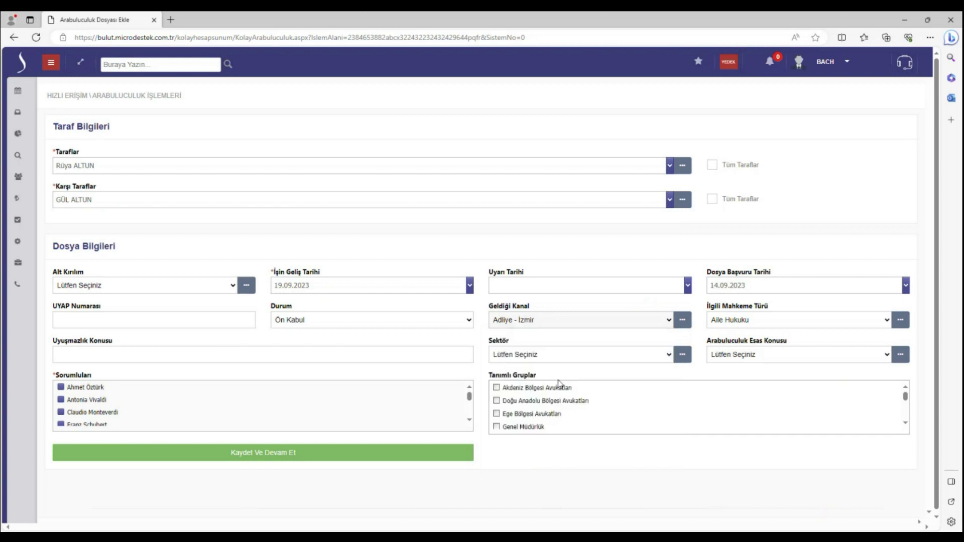
click(759, 322)
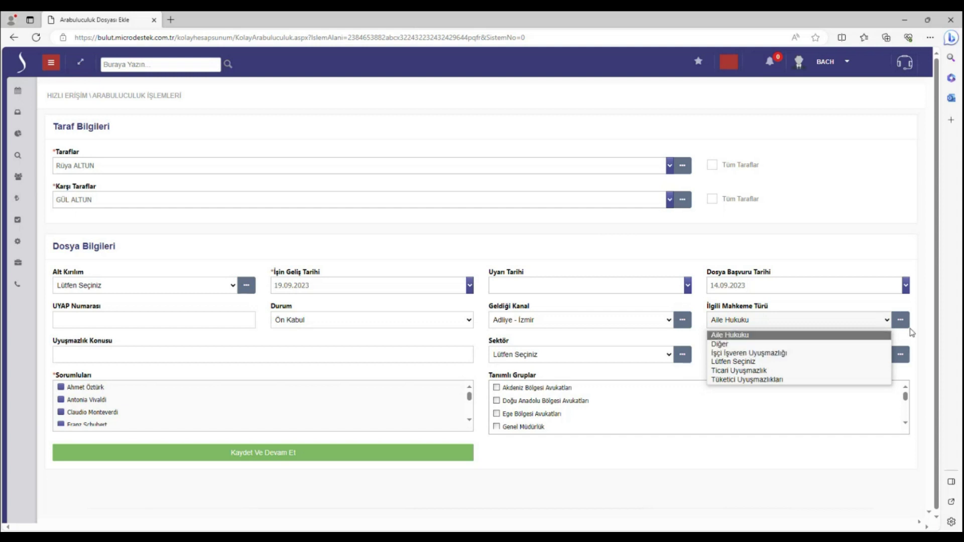
click(745, 335)
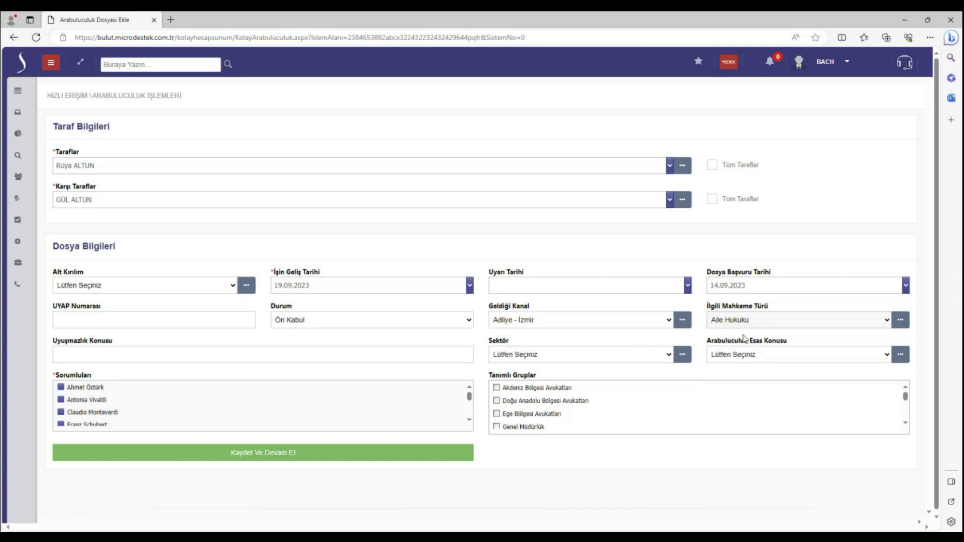
click(256, 354)
Leave Sektör and Arabuluculuk Esas Konusu unset and tick the second staff member under Sorumlular
click(614, 355)
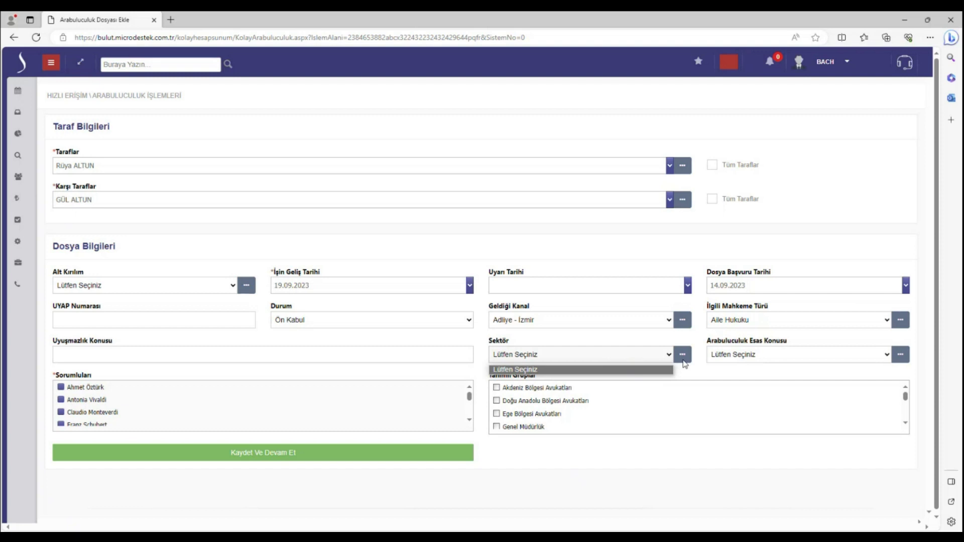
click(745, 355)
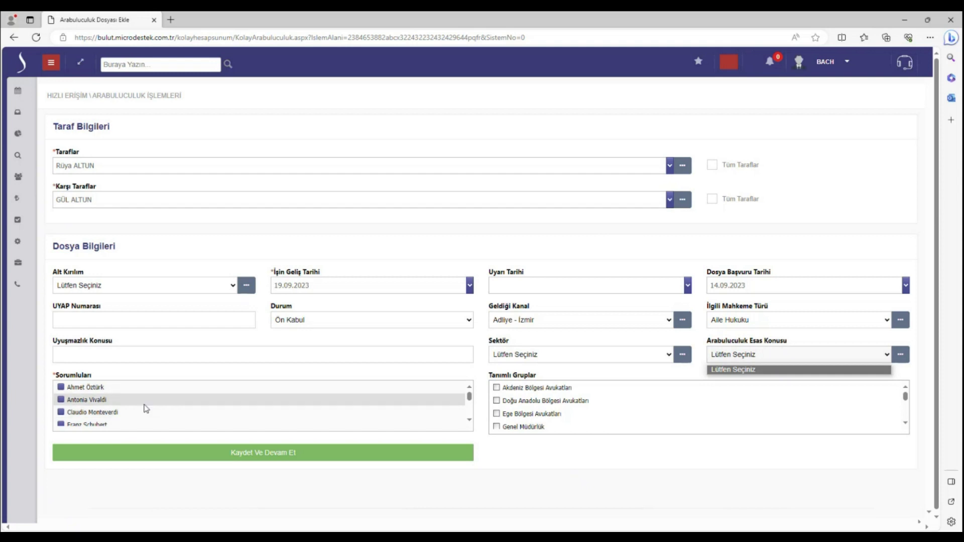
click(116, 401)
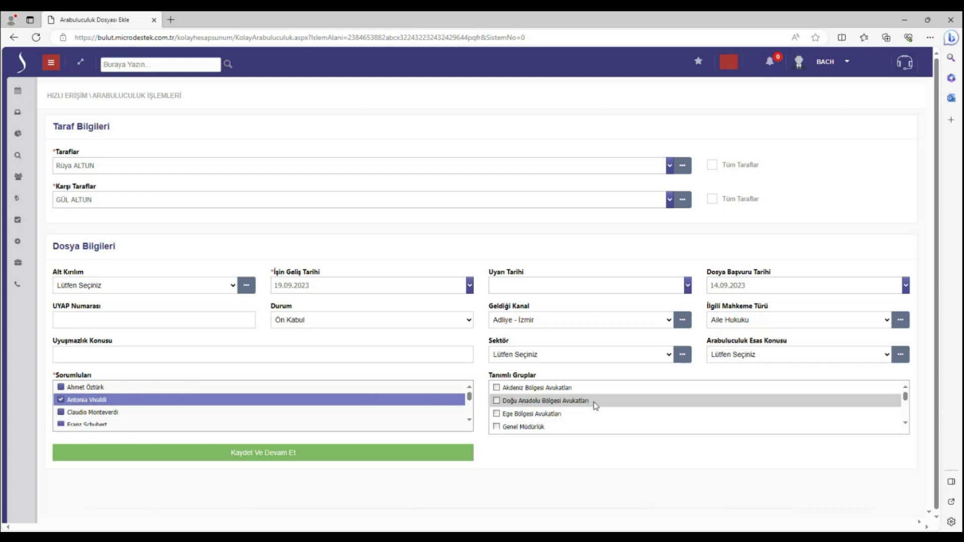
Save the file with Kaydet Ve Devam Et and open its record window via Belge Ekle
click(338, 458)
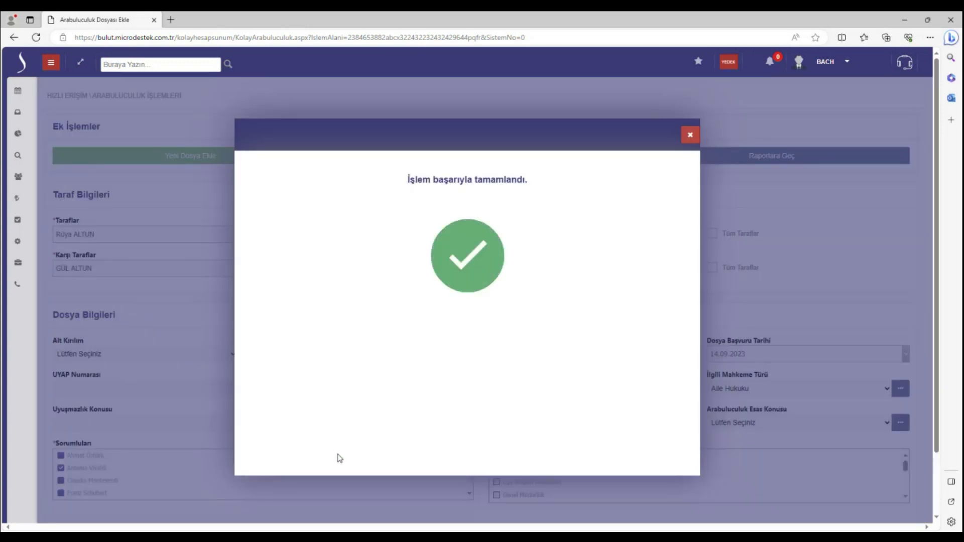
click(690, 135)
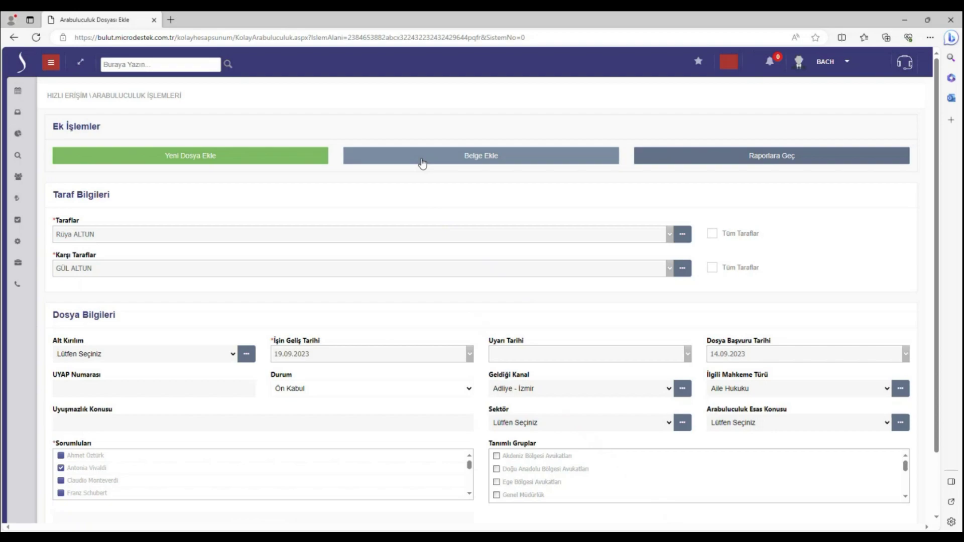
click(422, 159)
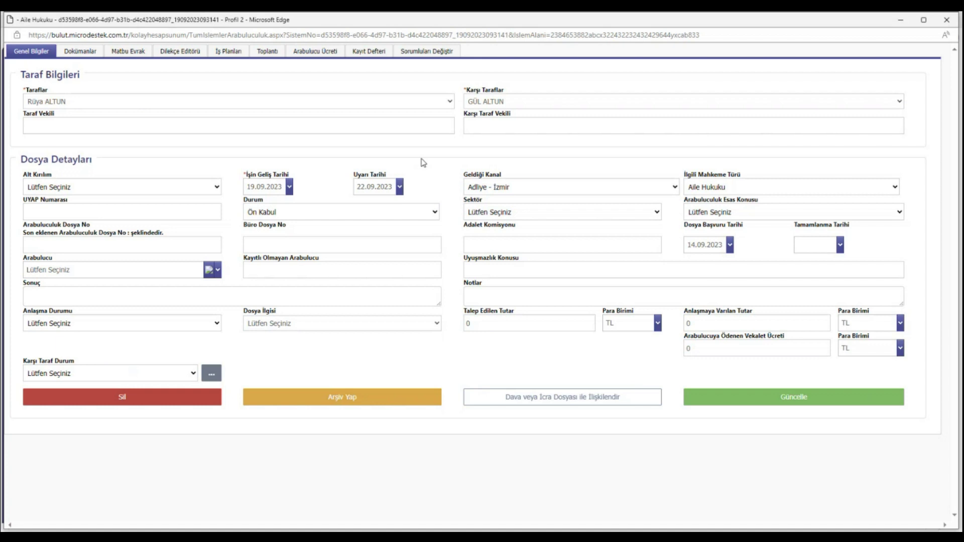
Start a new document on the Dokümanlar tab with type Uzlaşma_Davetiyesi
click(92, 55)
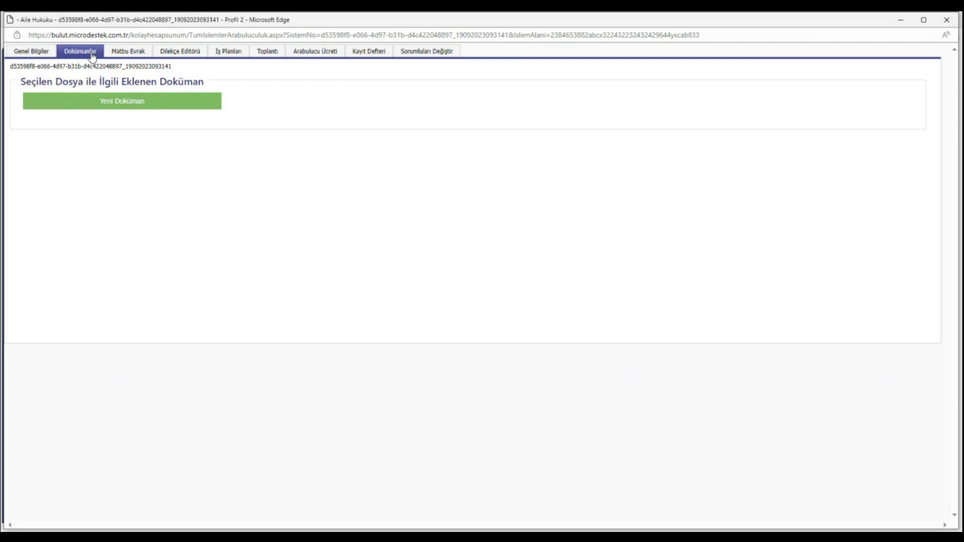
click(118, 99)
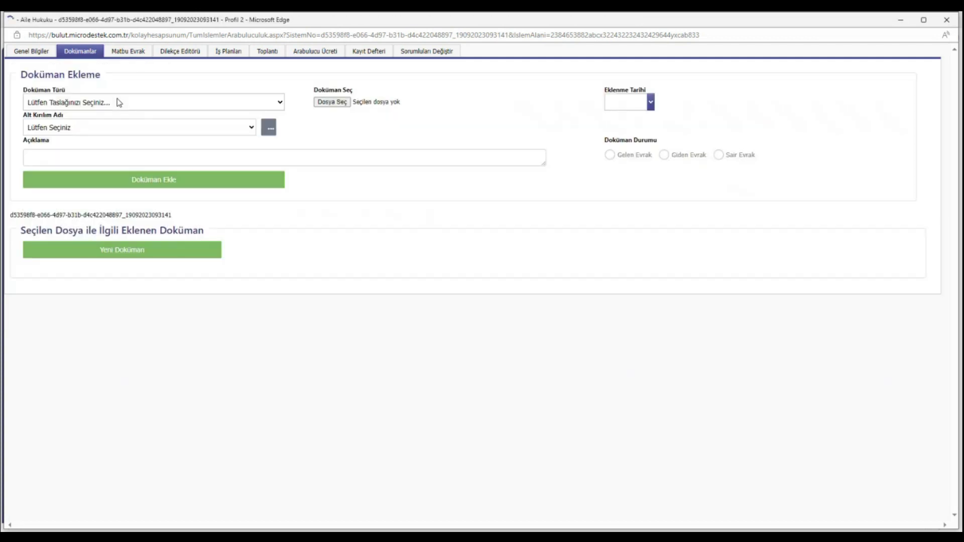
click(119, 102)
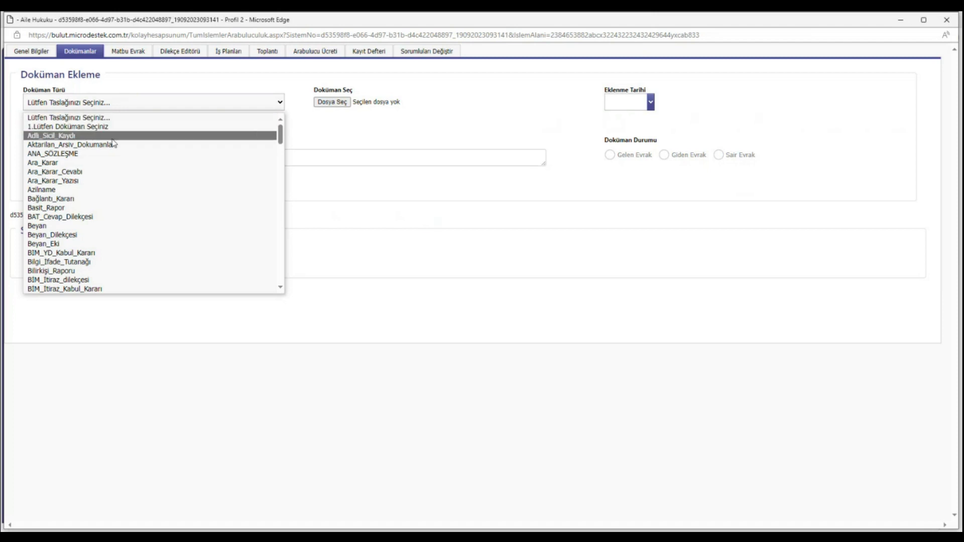
scroll(116, 243, down, 2)
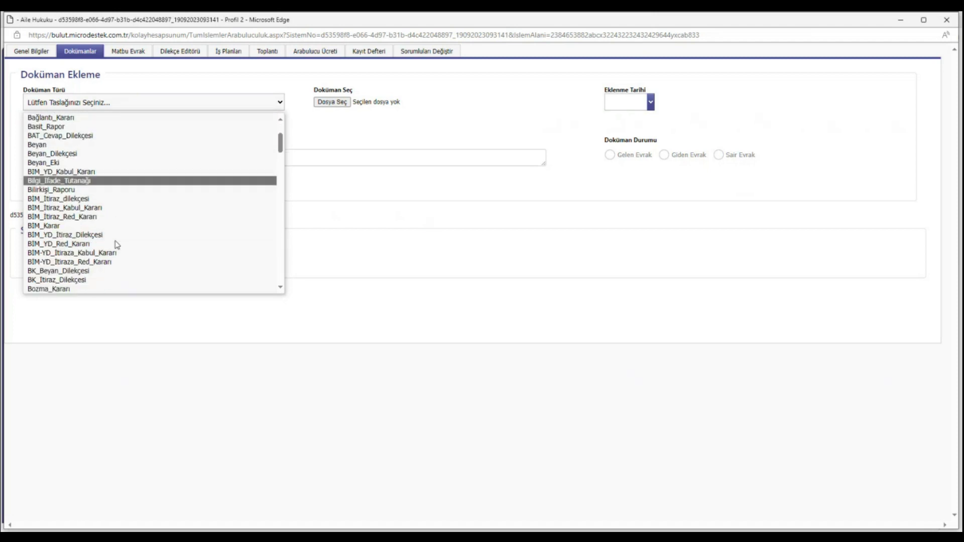
text(arar)
scroll(118, 245, down, 3)
text(dava)
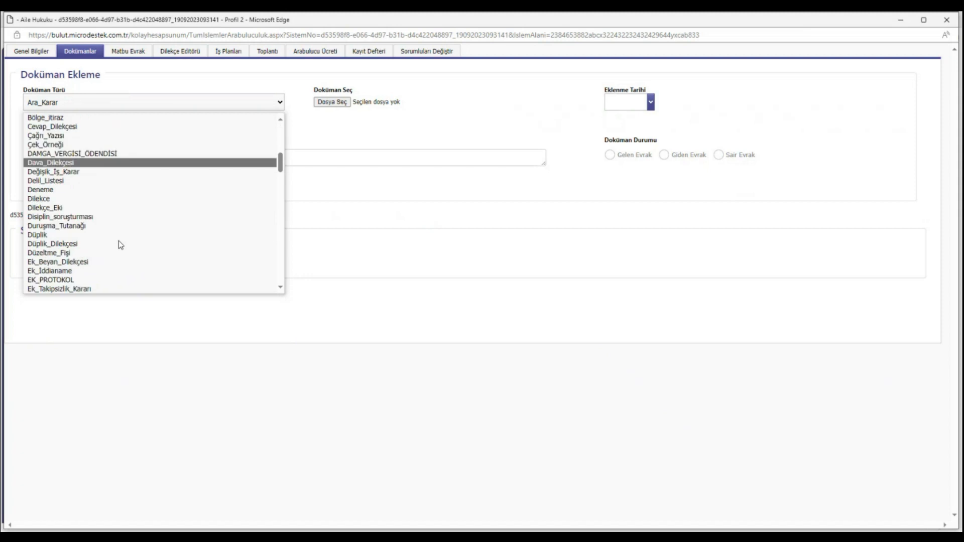
text(t)
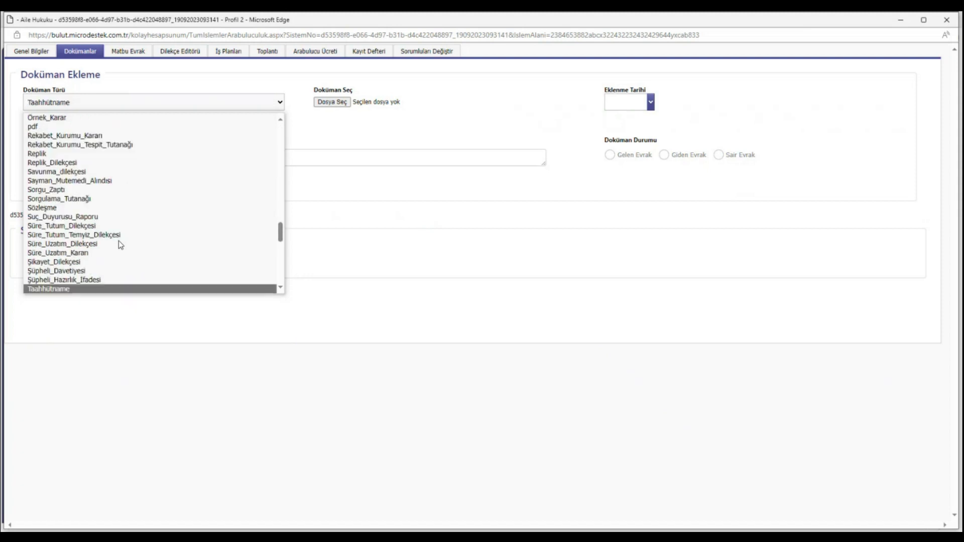
scroll(126, 272, down, 4)
scroll(128, 273, down, 12)
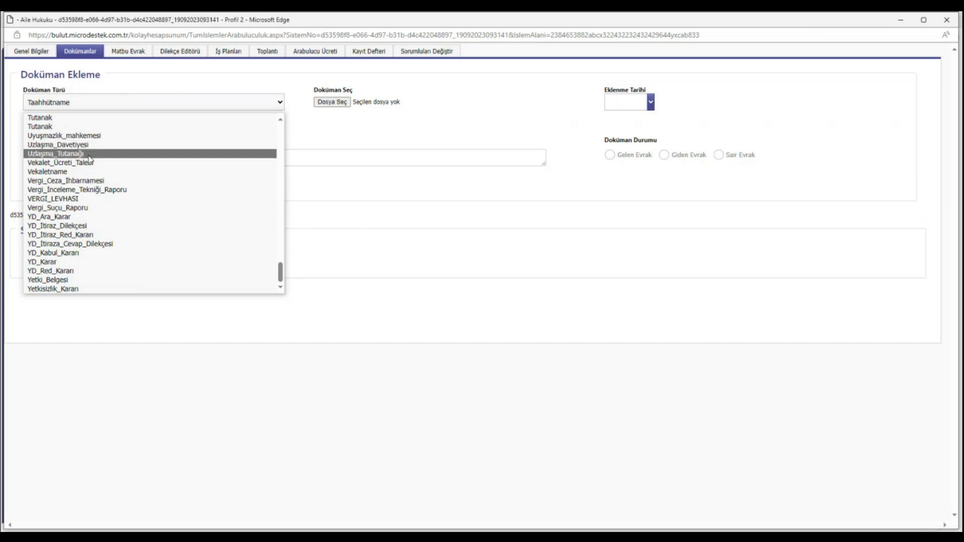
click(93, 146)
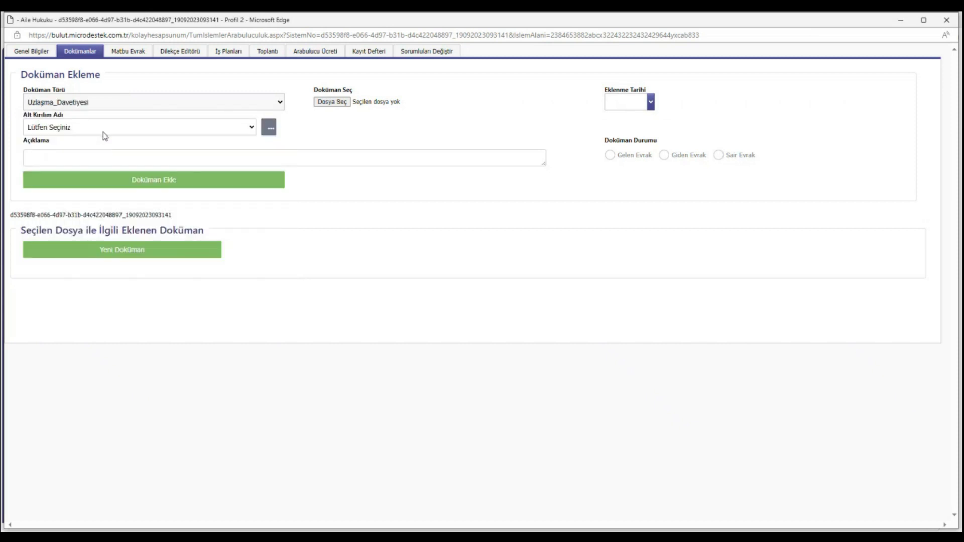
Leave the sub-breakdown unset and bring up the file picker for the attachment
click(115, 129)
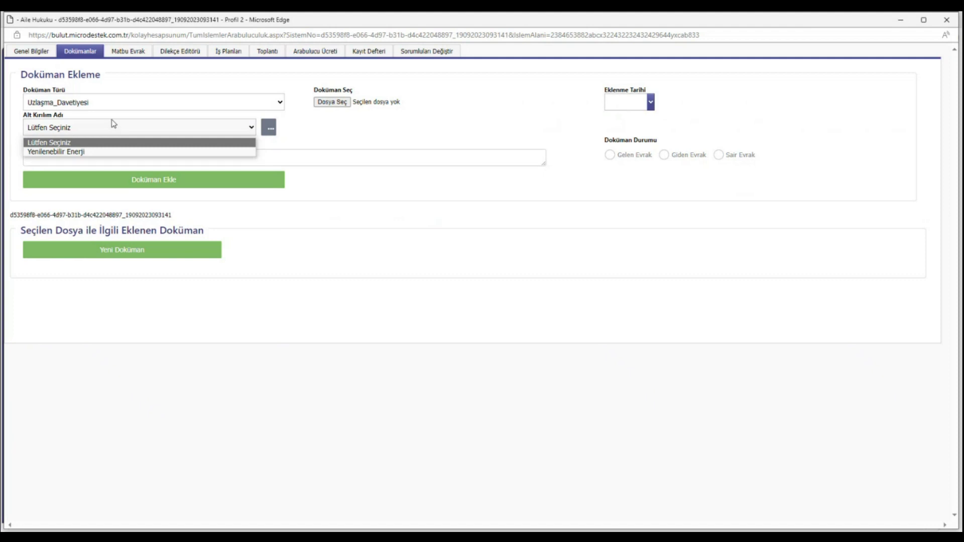
click(238, 133)
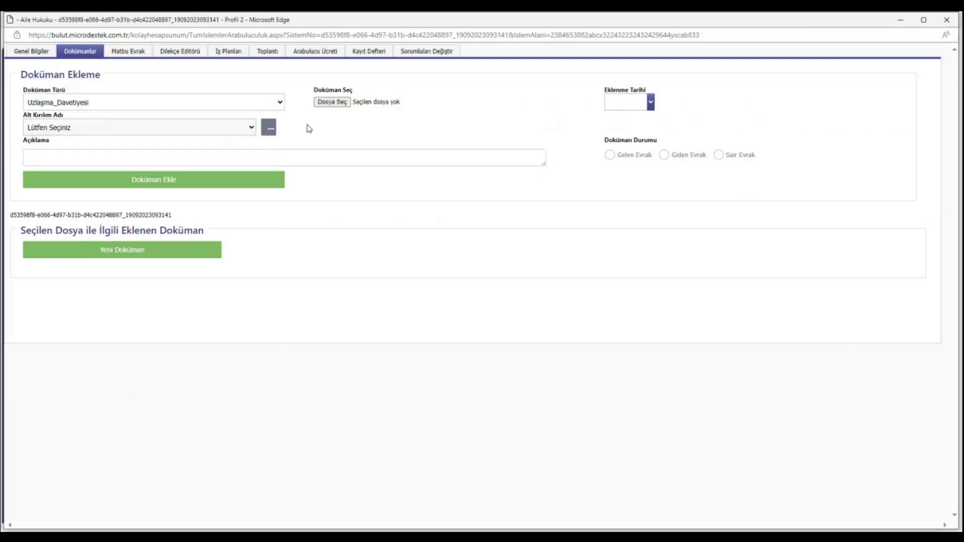
click(332, 102)
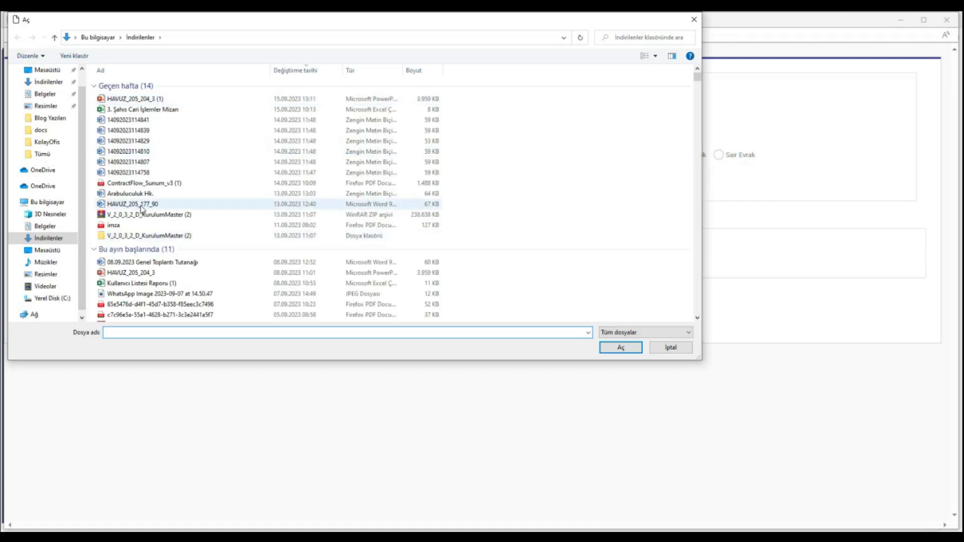
Attach 14092023114758.rtf and set the document's Eklenme Tarihi to today
click(140, 173)
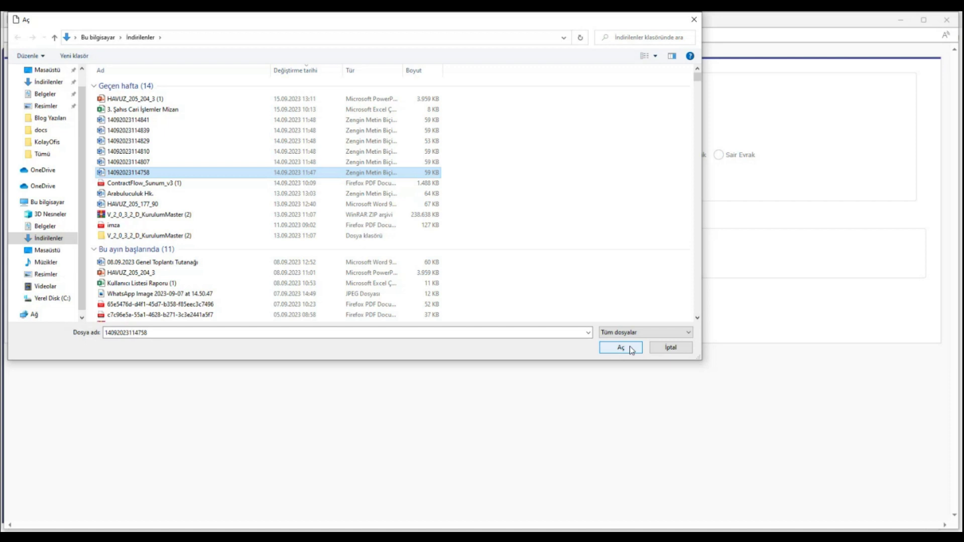
click(621, 348)
click(651, 103)
click(649, 215)
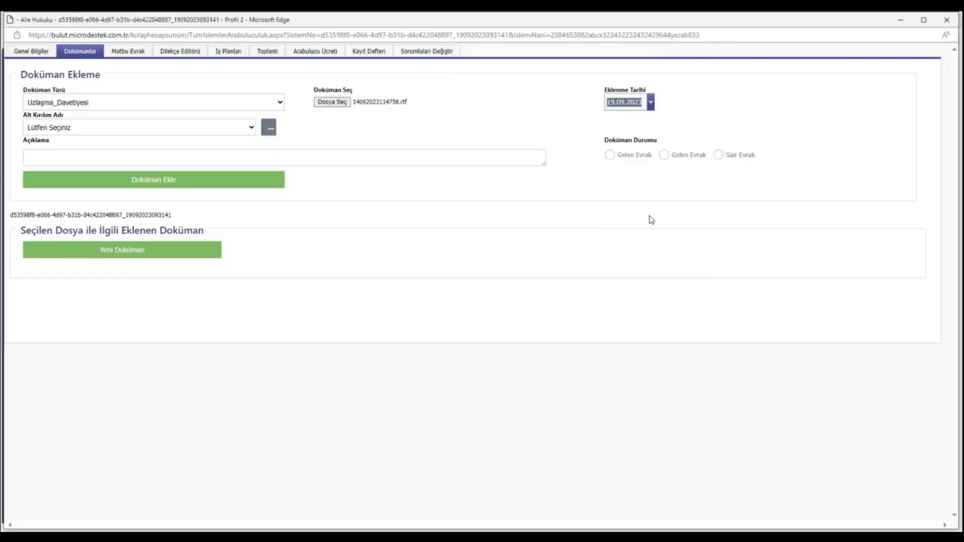
click(614, 187)
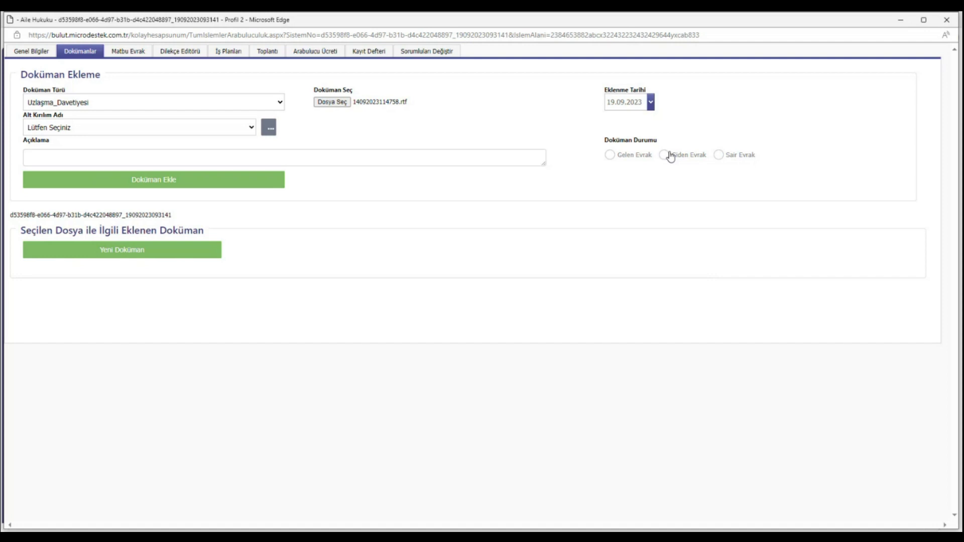
Mark the document as Giden Evrak, add it to the file, and return to Genel Bilgiler
click(665, 156)
click(85, 160)
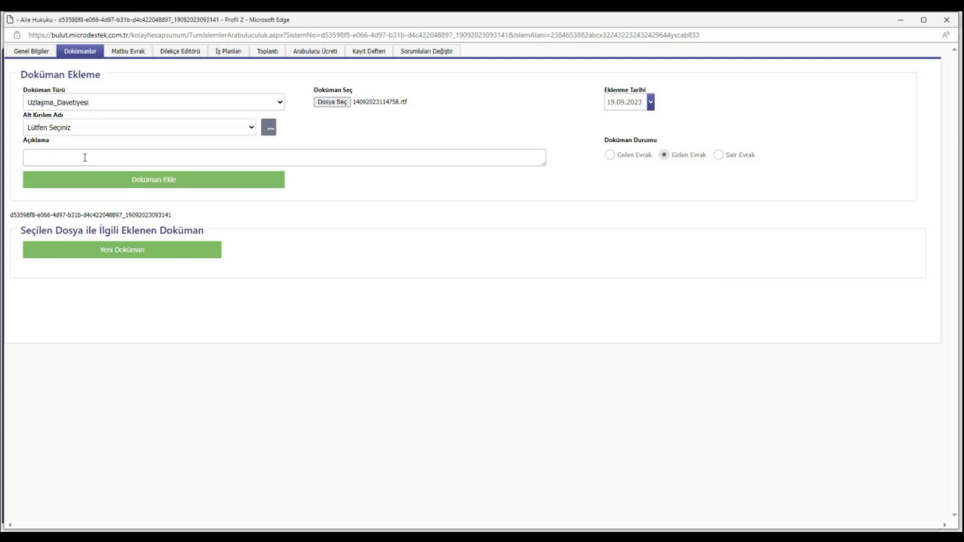
click(107, 181)
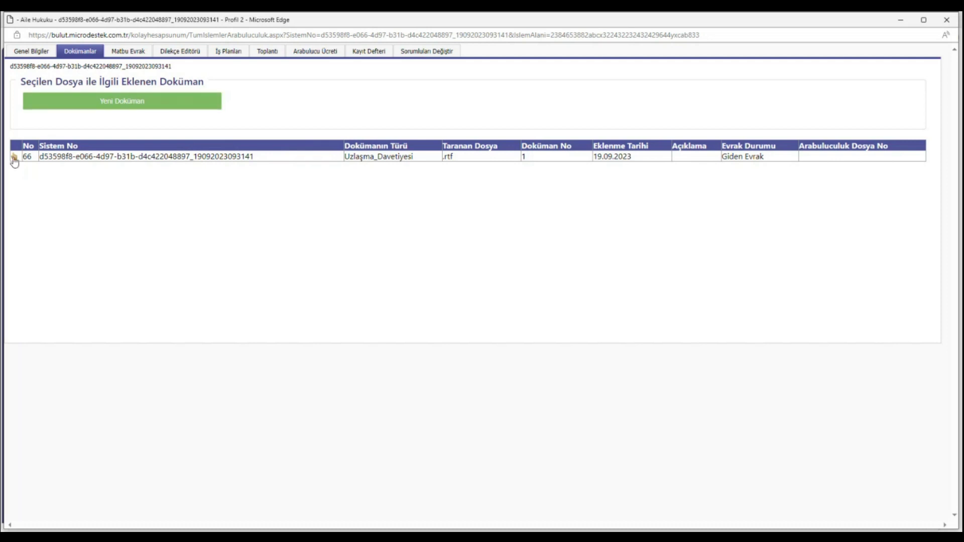
click(44, 52)
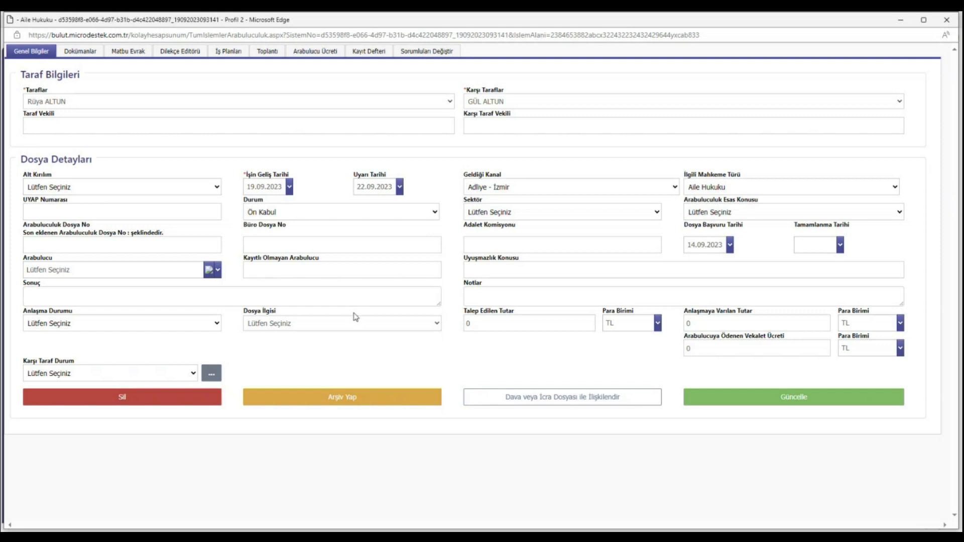
Review the agreement status, file relation and opposing party status options, leaving them unchanged
click(139, 328)
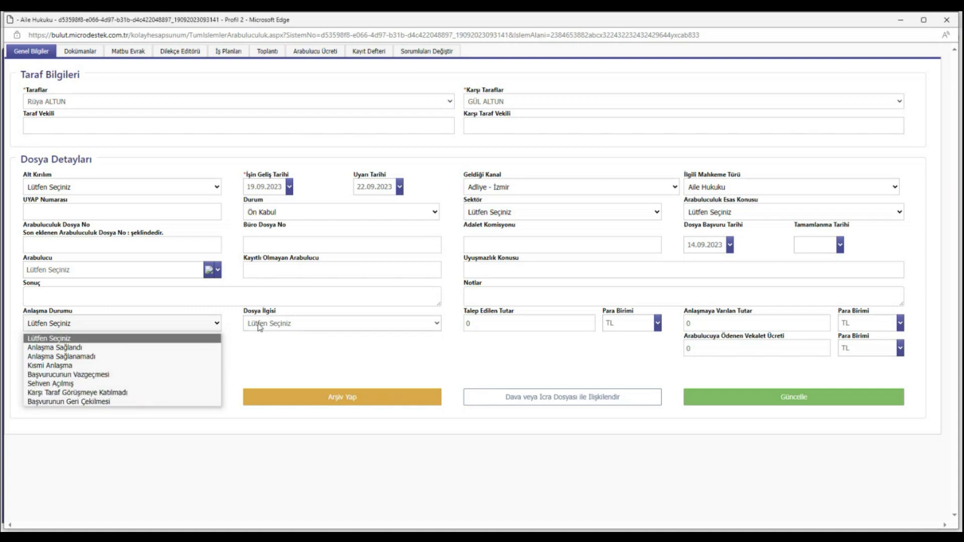
click(281, 324)
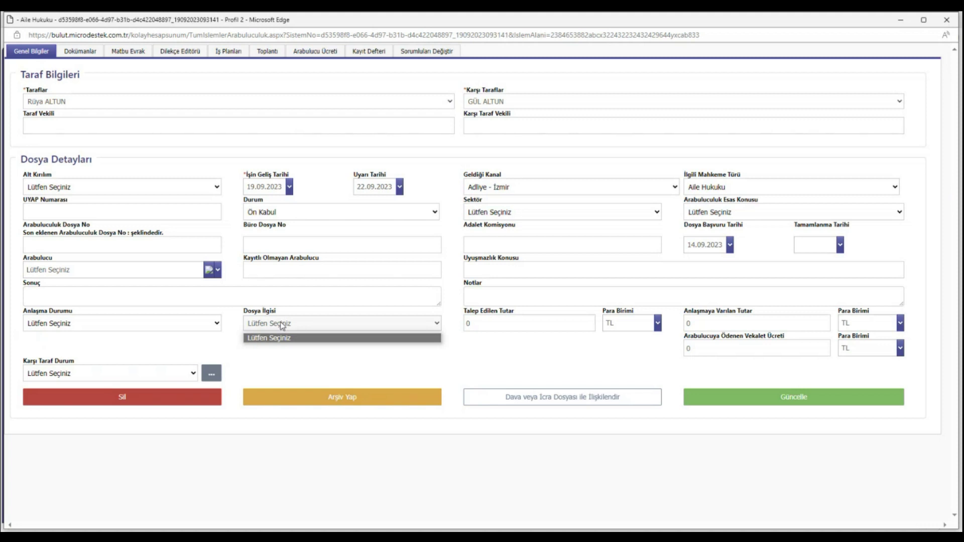
click(282, 324)
click(753, 324)
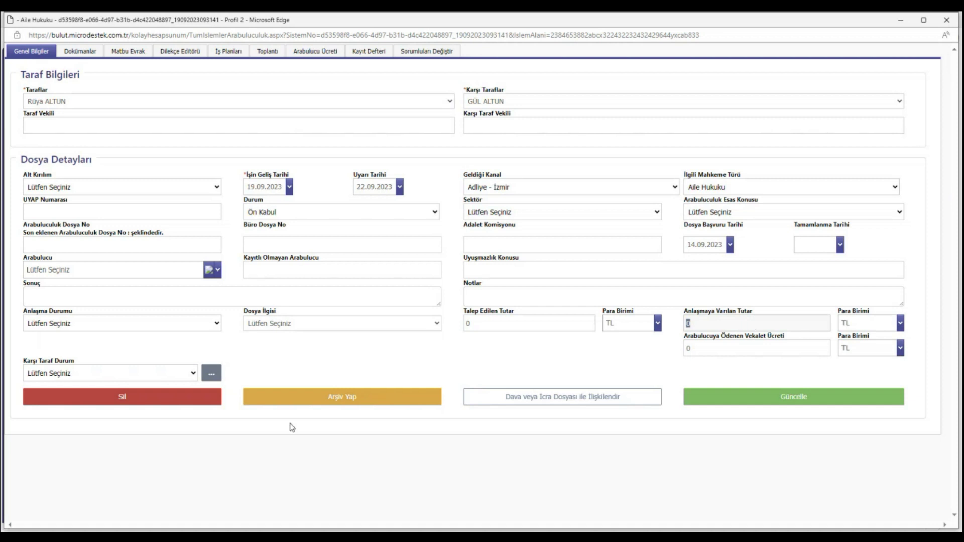
click(91, 372)
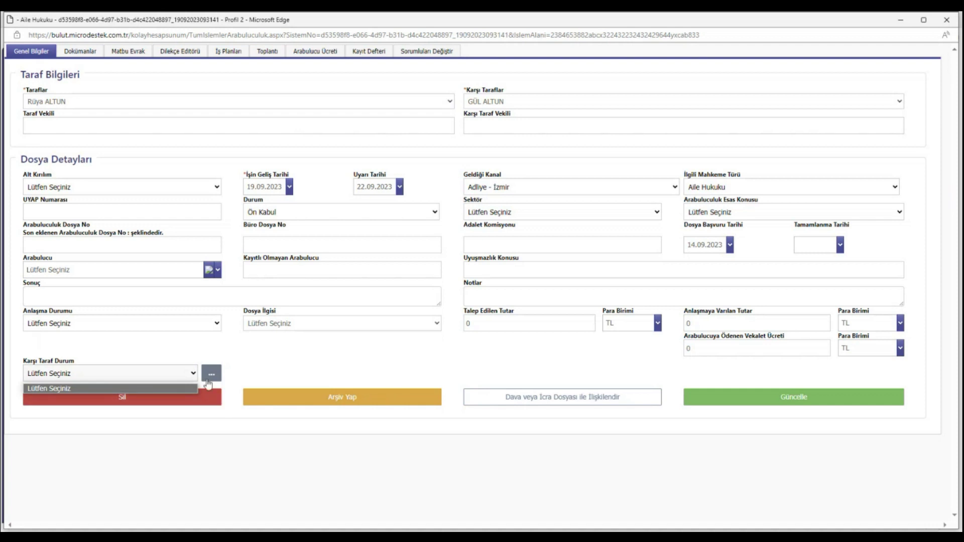
click(368, 356)
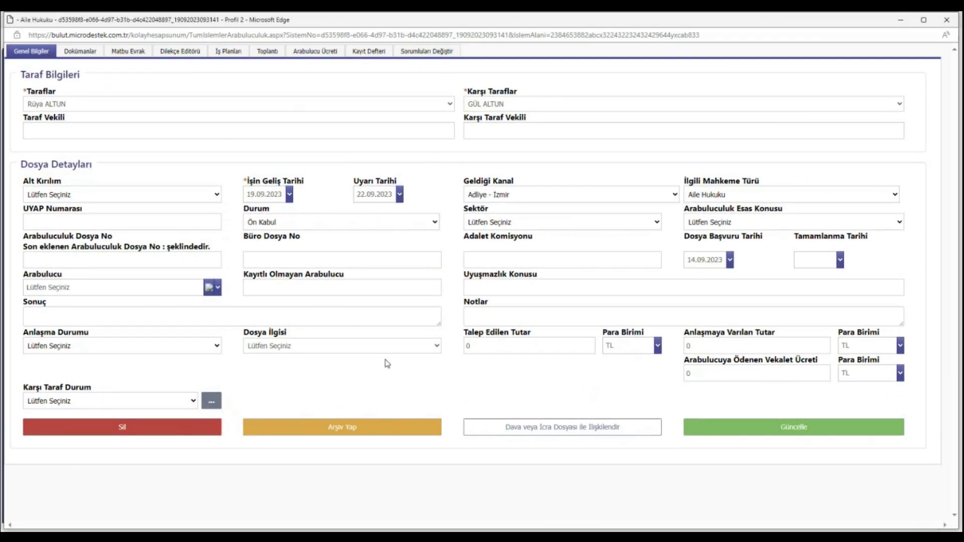
Assign a mediator, save the file with Güncelle, and go to the Matbu Evrak page
click(172, 291)
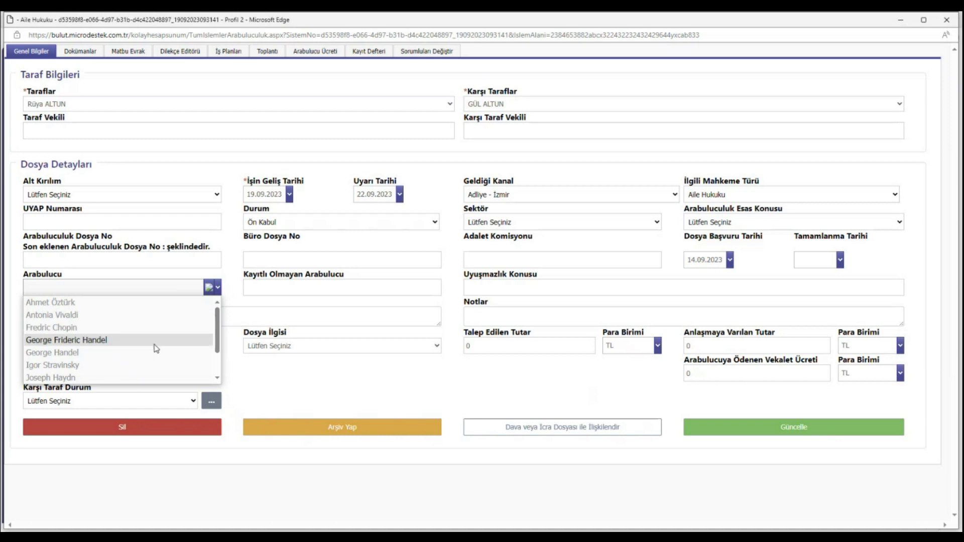
click(131, 304)
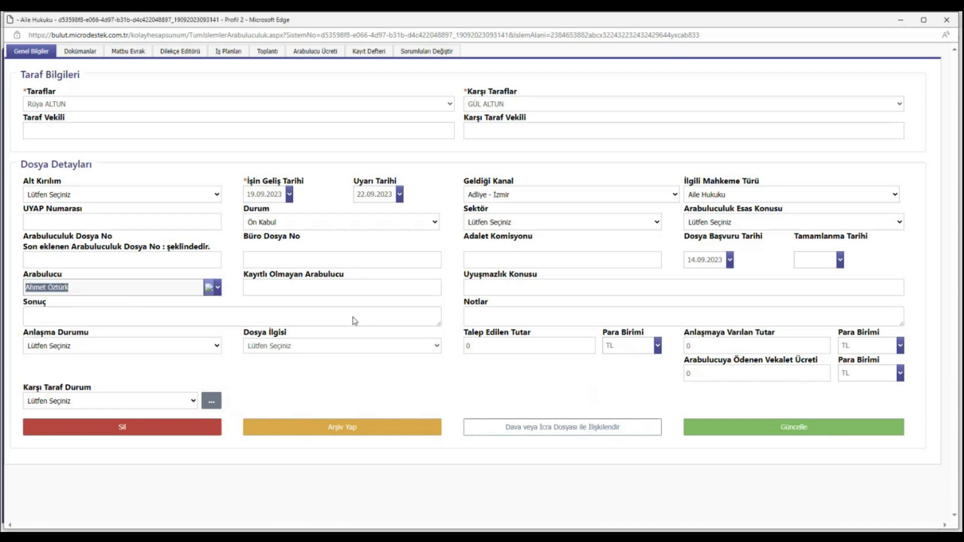
click(732, 430)
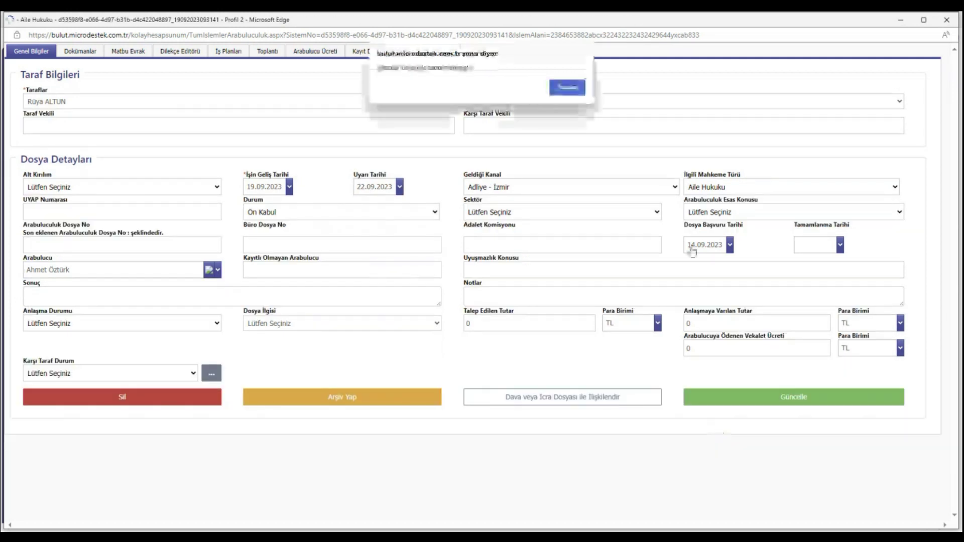
click(568, 88)
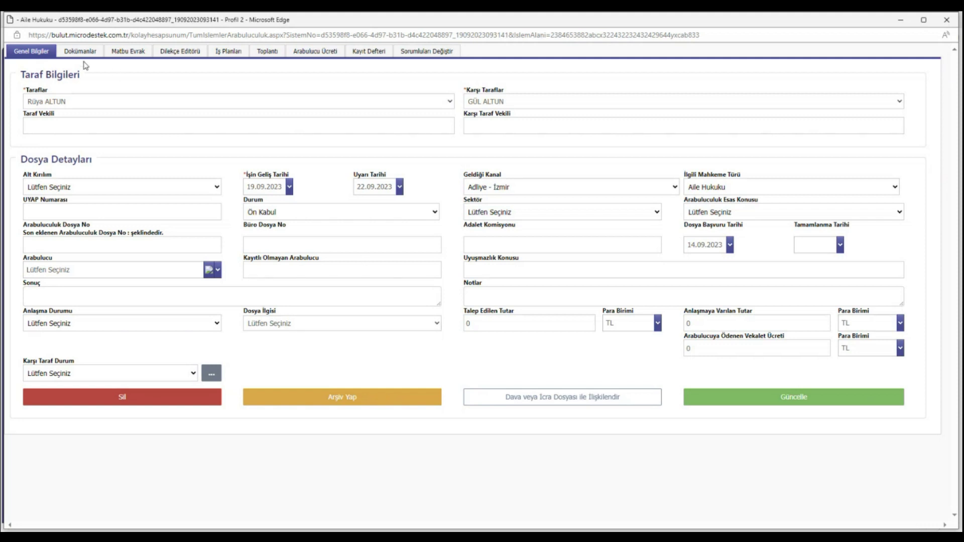
click(114, 53)
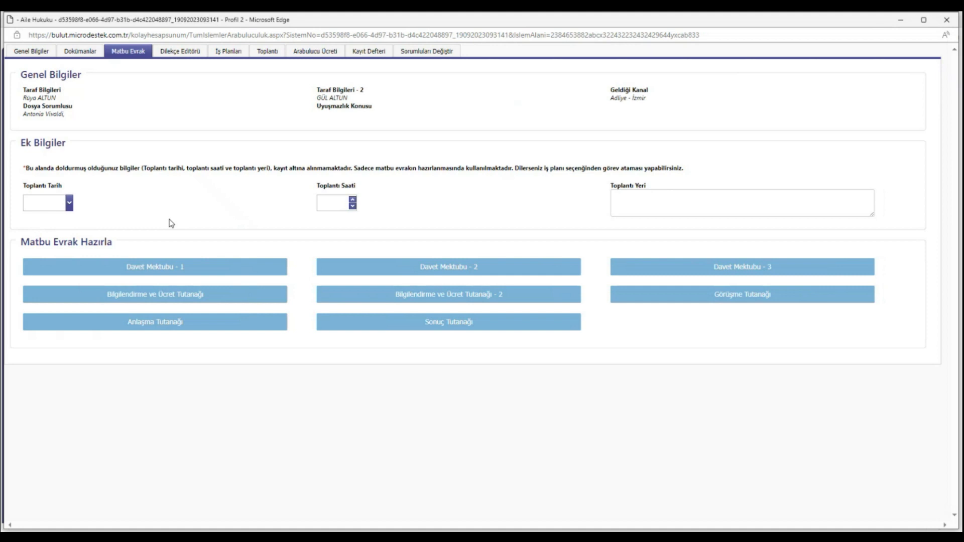
Switch to the file's Dilekçe Editörü page
click(193, 54)
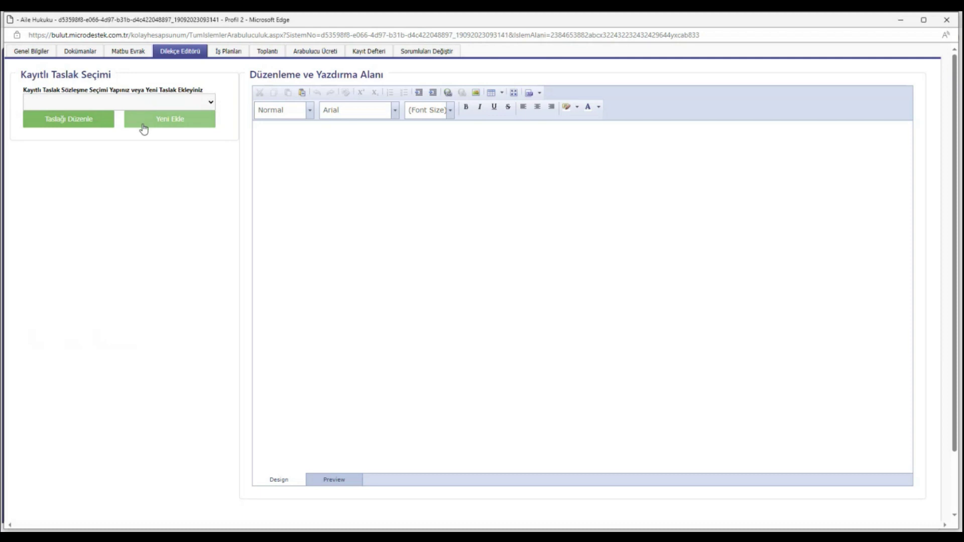
Create and save a draft named 'Görüşme Tutanağı', then open it for editing
click(143, 121)
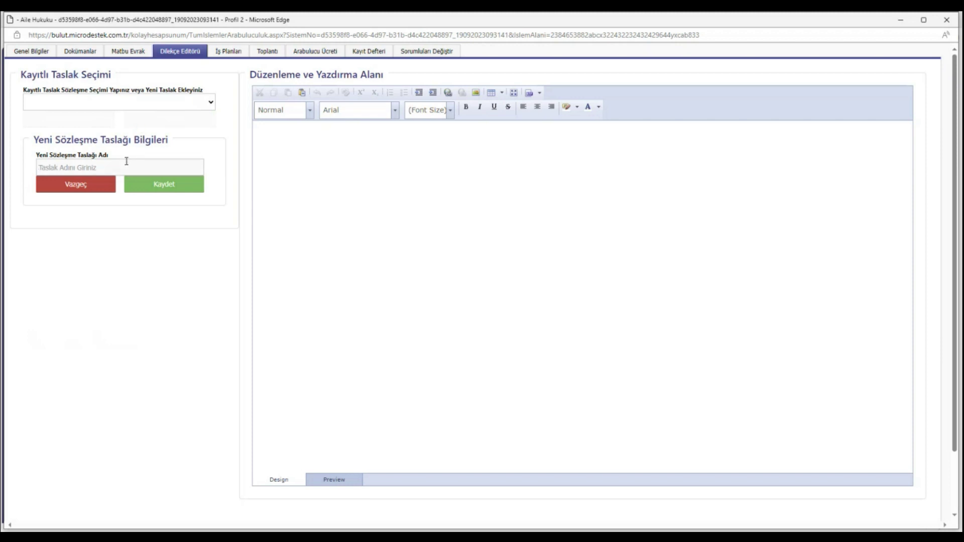
text(Görüşme Tutanağı)
click(156, 187)
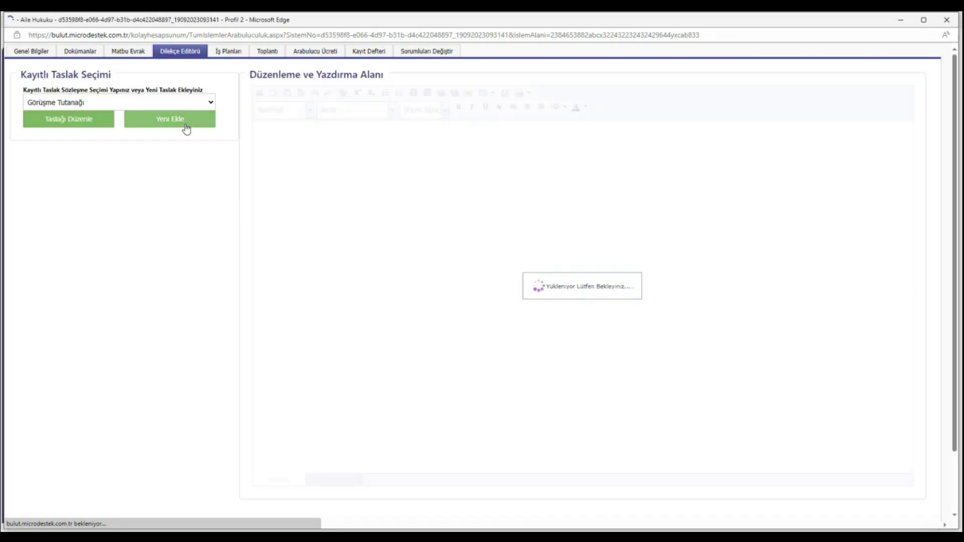
click(91, 119)
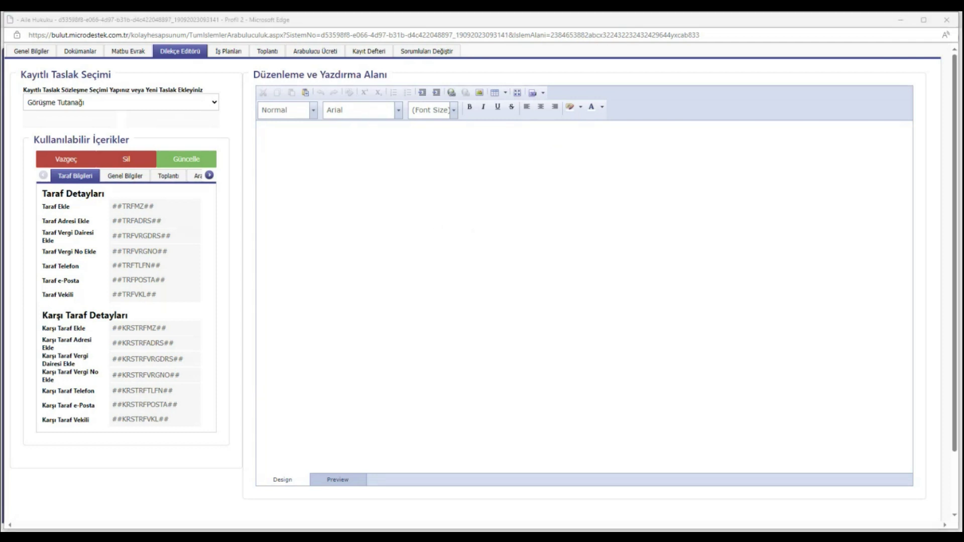
Type the line 'Görüşme Yeri : Konak - izmir' below the party table
click(447, 172)
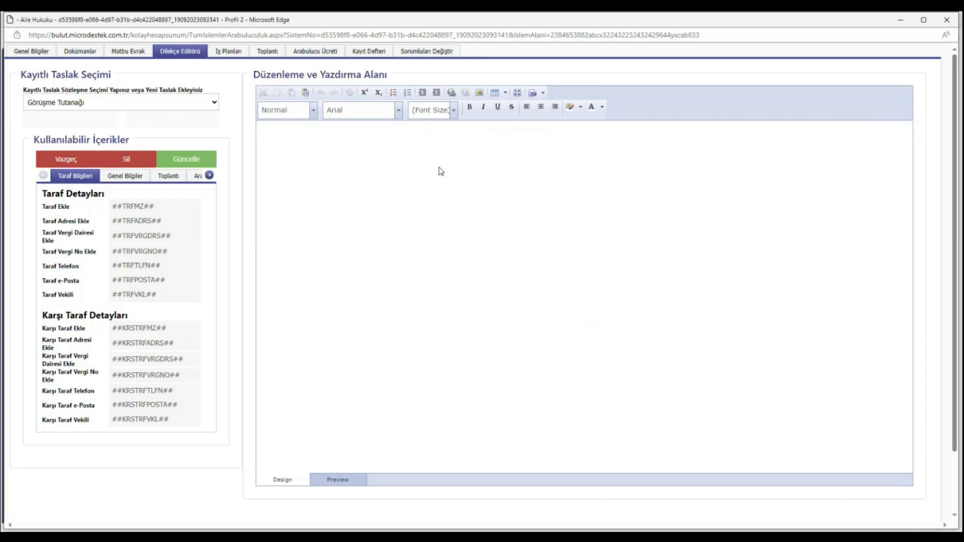
click(367, 245)
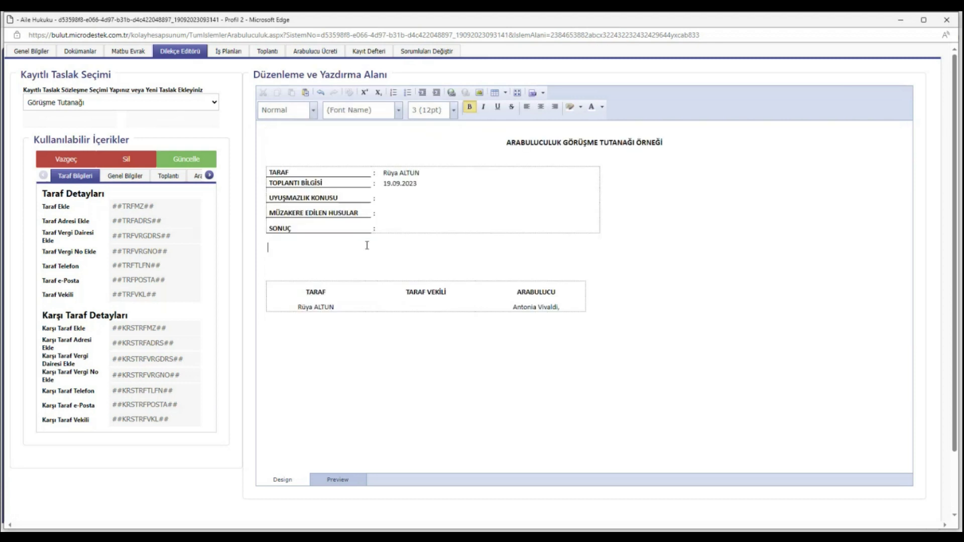
text(Görüşme Yeri                 : KO)
key(BackSpace)
text(onak - izmir)
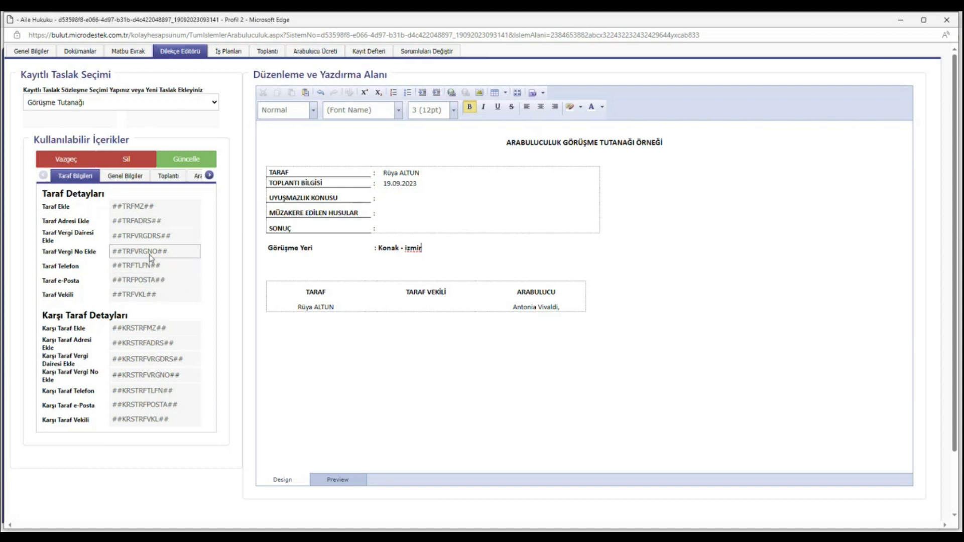
Copy the mediator's ##SCLNO## placeholder and open a new line below Görüşme Yeri
click(130, 177)
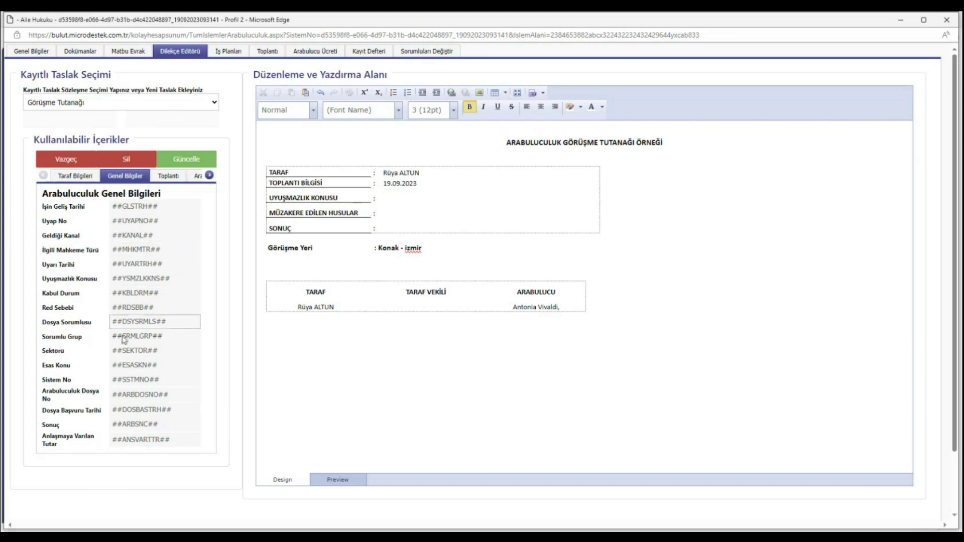
click(169, 177)
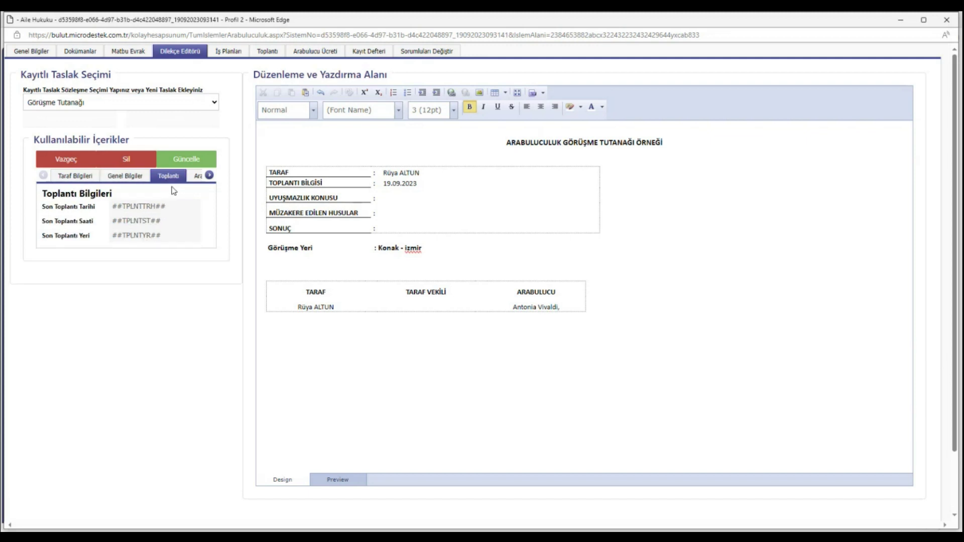
click(196, 177)
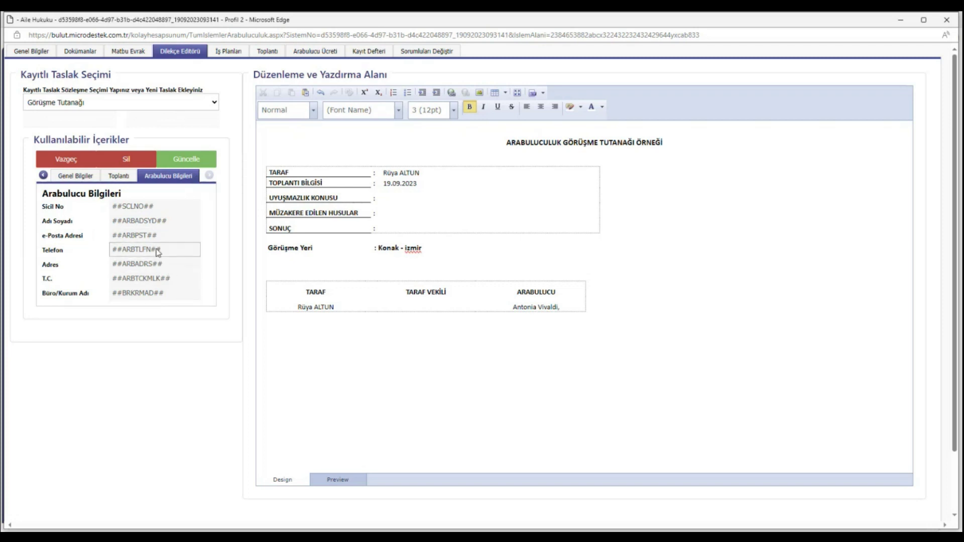
double_click(153, 207)
key(ctrl+c)
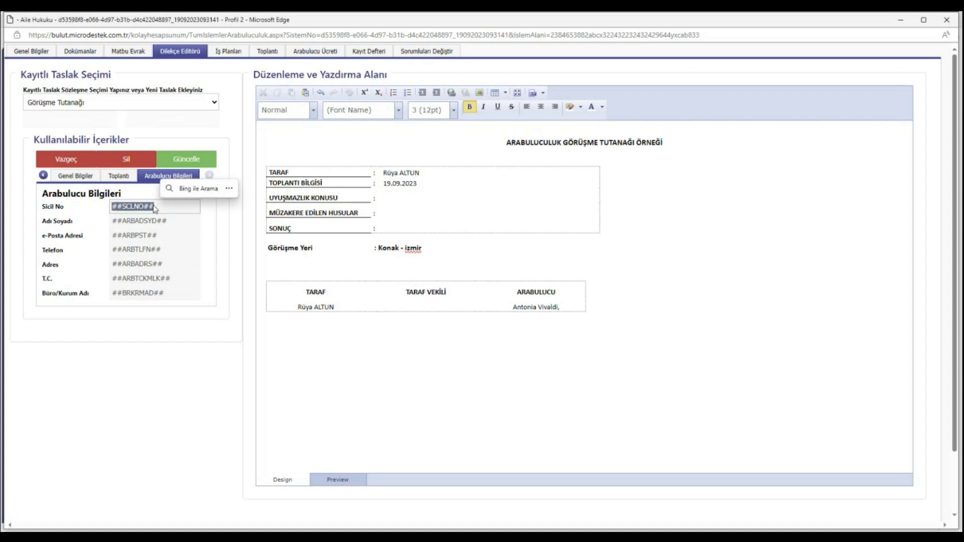
click(430, 255)
key(Return)
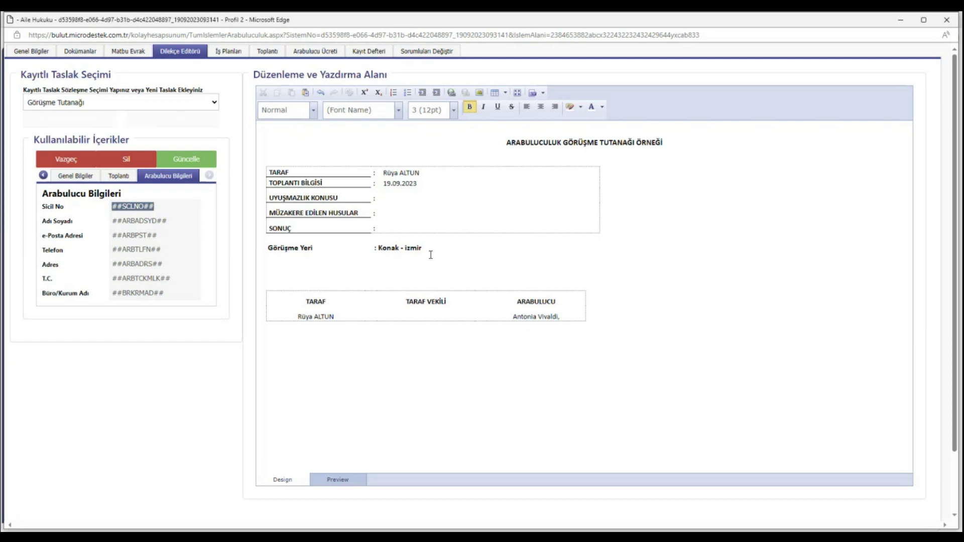
key(ctrl+v)
key(ctrl+z)
Add a 'Sicil No: ##SCLNO##' line and save the draft with Güncelle
double_click(144, 206)
key(ctrl+c)
click(284, 270)
key(ctrl+v)
key(Home)
text(Sicil No:)
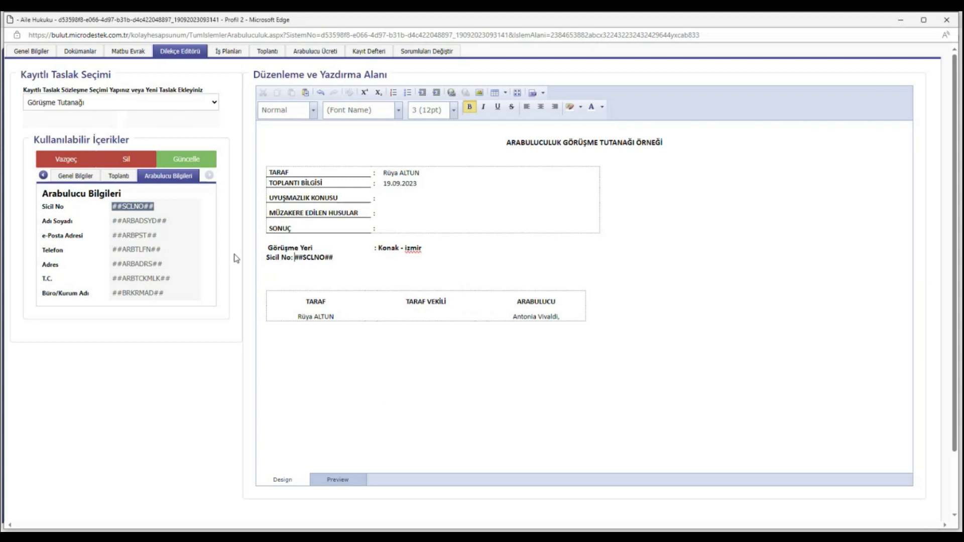
click(198, 161)
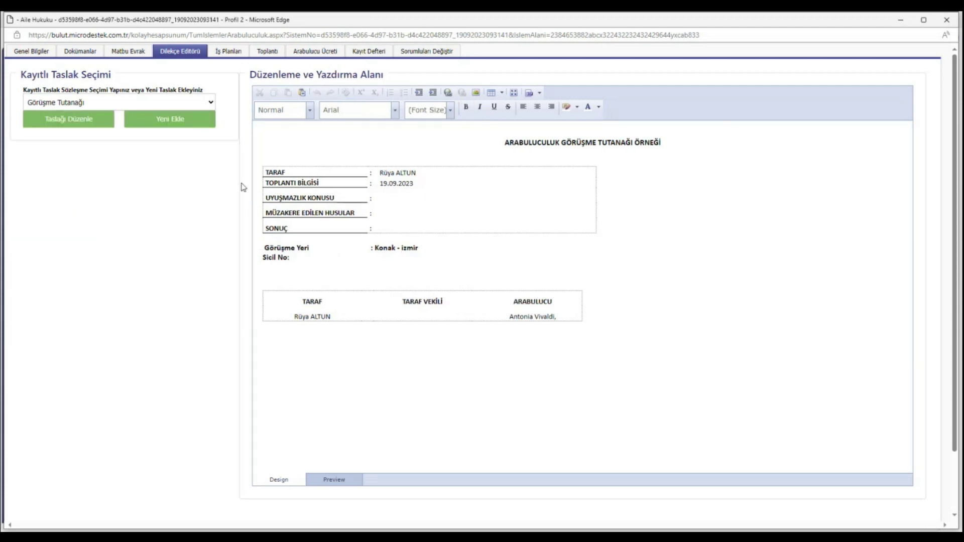
Reopen the Görüşme Tutanağı draft, export it as PDF, then go to İş Planları
click(216, 120)
click(573, 379)
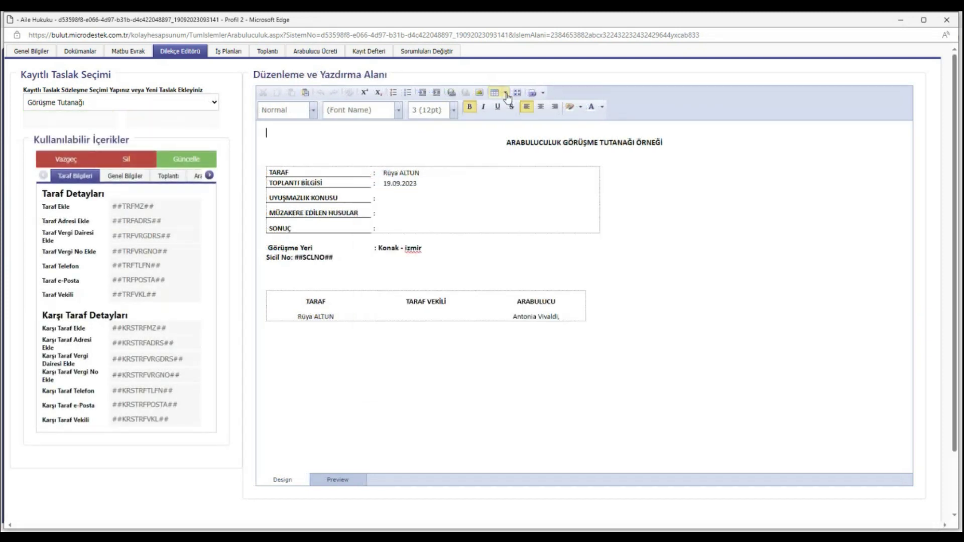
click(543, 93)
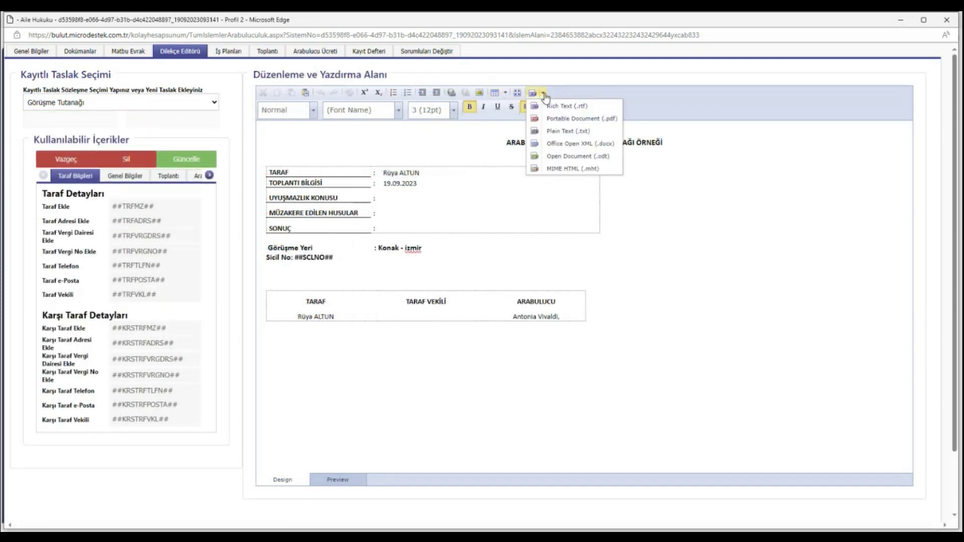
click(559, 120)
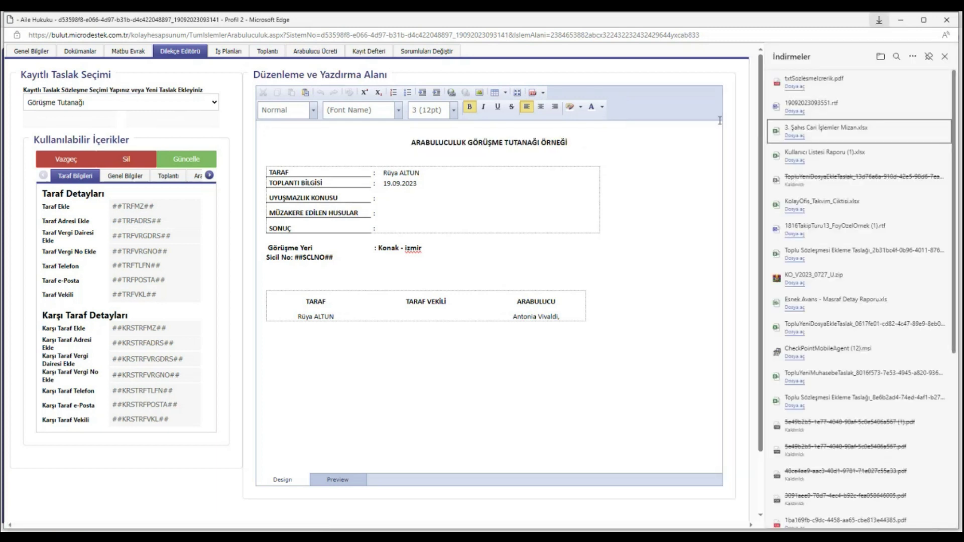
click(229, 52)
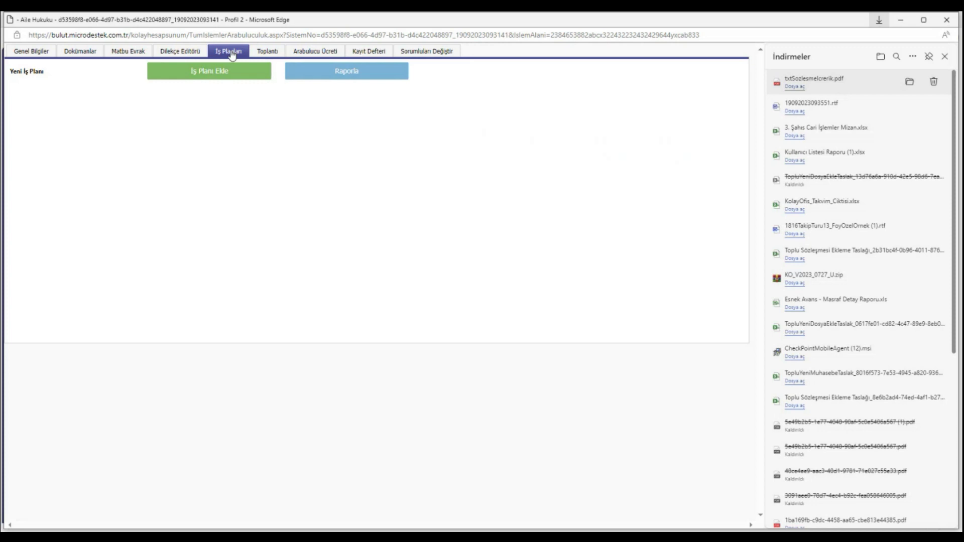
Start a new work plan, checking the date calendar and category list without choosing
click(944, 57)
click(205, 82)
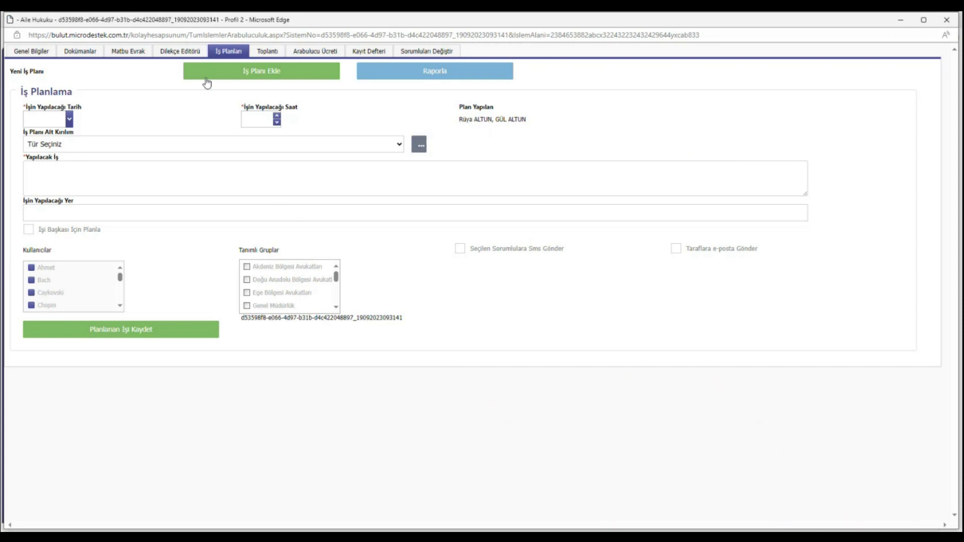
click(69, 119)
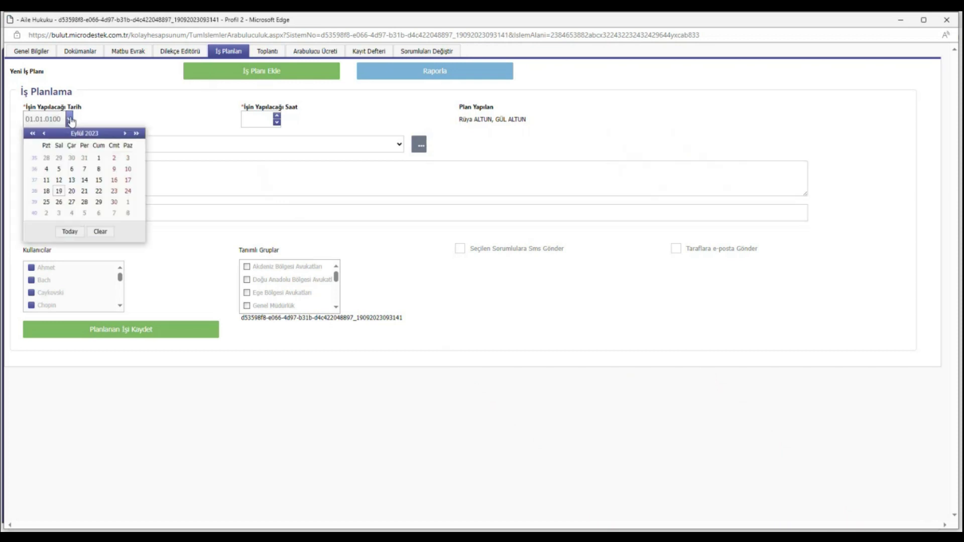
click(70, 121)
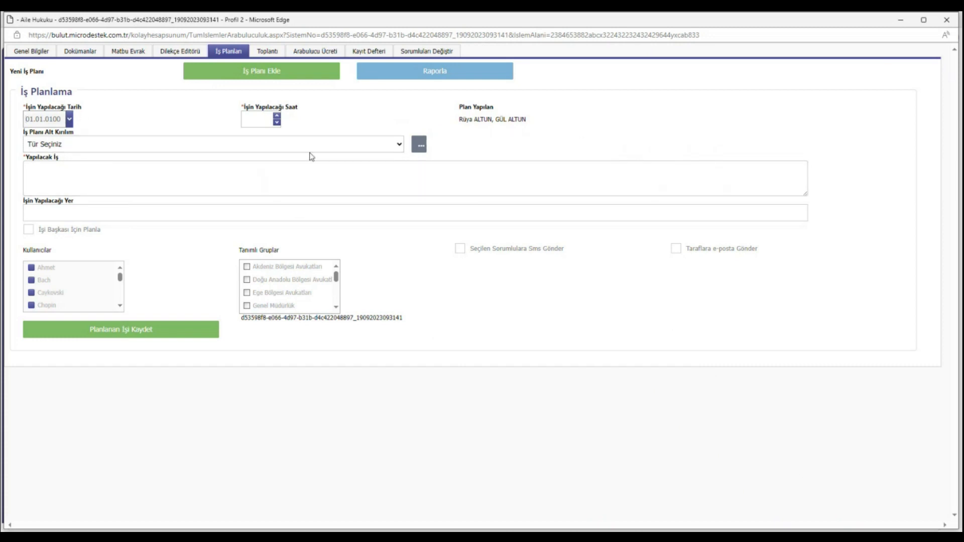
click(333, 149)
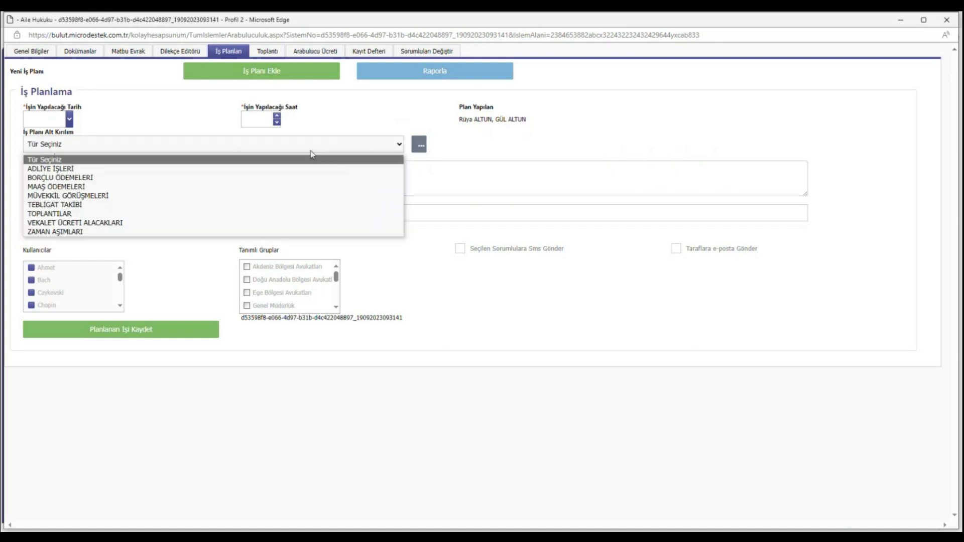
click(312, 147)
click(268, 178)
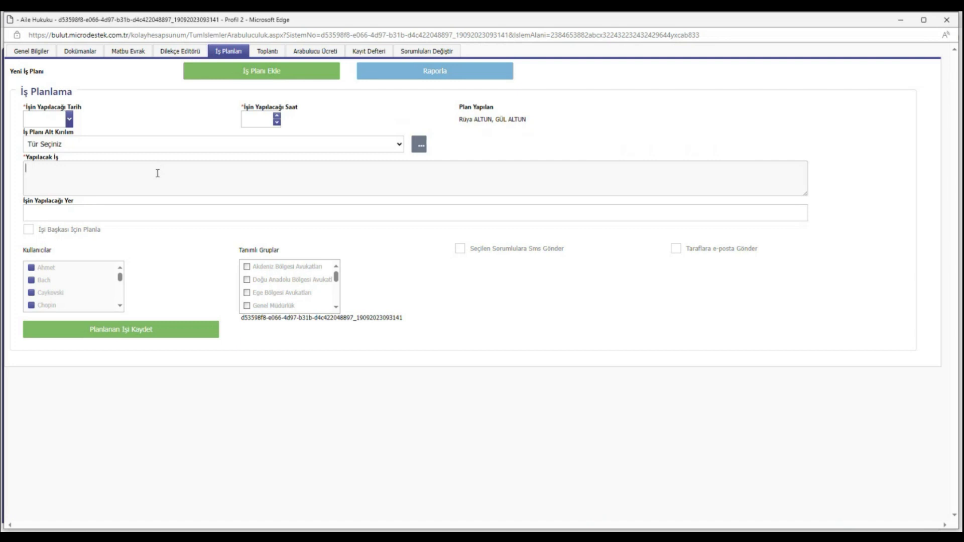
Leave 'İşi Başkası İçin Planla' unchecked and tick 'Taraflara e-posta Gönder' for the party e-mail
click(94, 230)
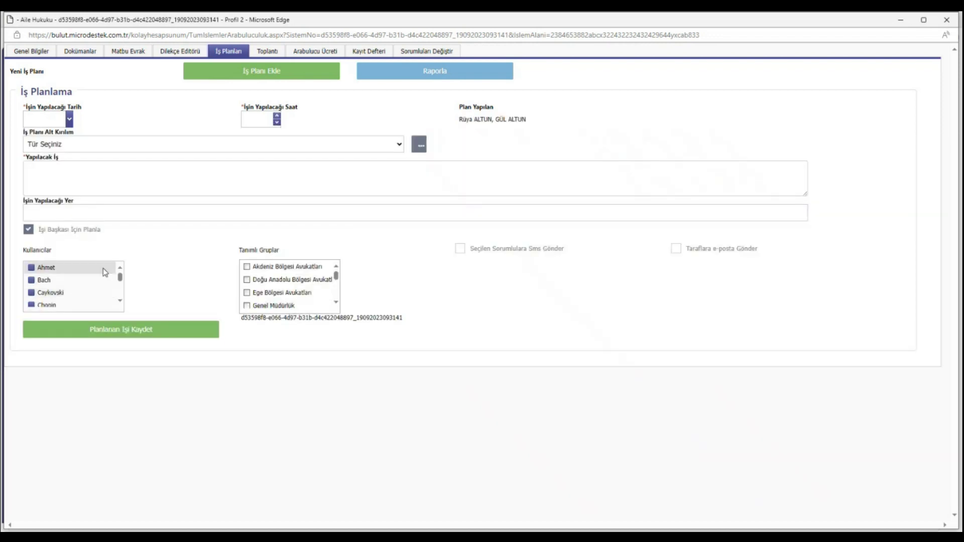
click(95, 230)
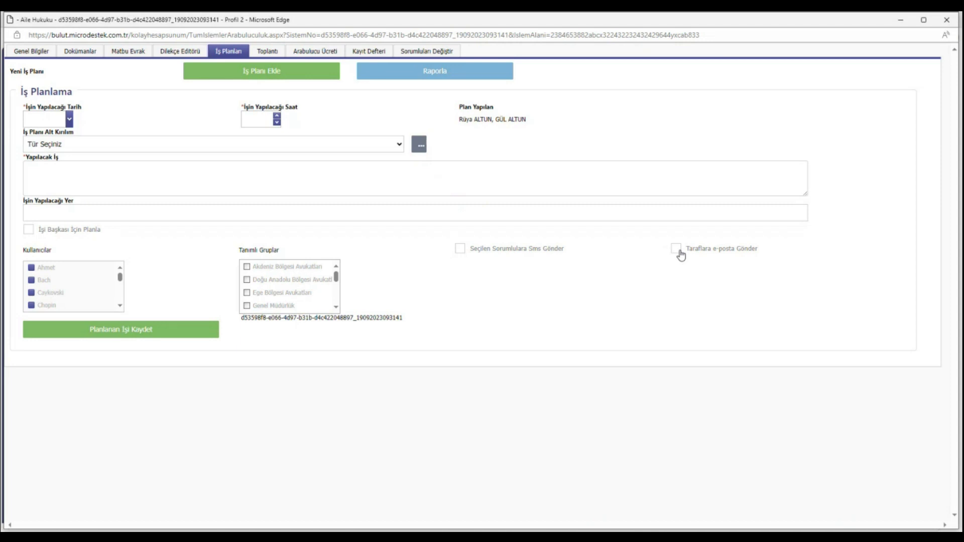
click(677, 250)
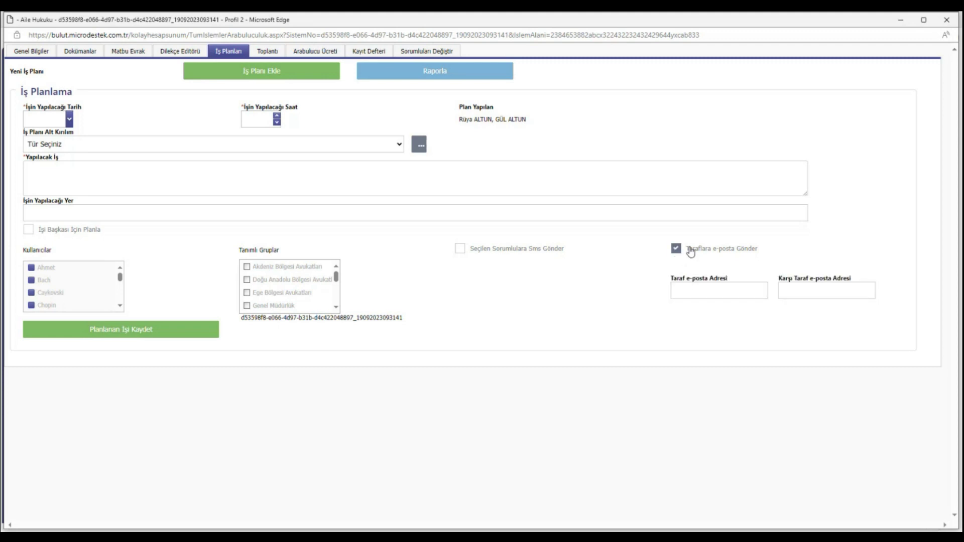
click(707, 292)
Untick 'Taraflara e-posta Gönder', view an empty Yeni Toplantı Ekle form, then open Arabulucu Ücreti
click(693, 250)
click(276, 52)
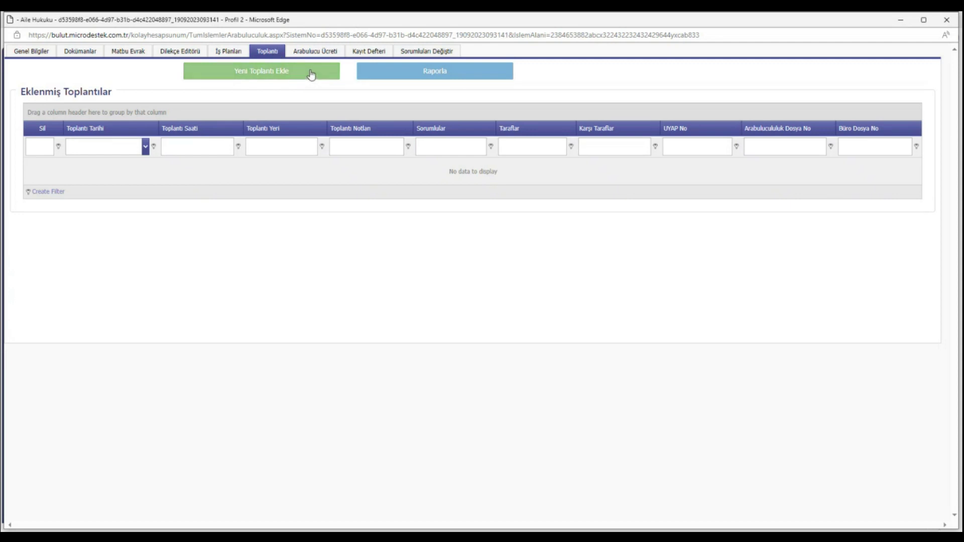
click(312, 74)
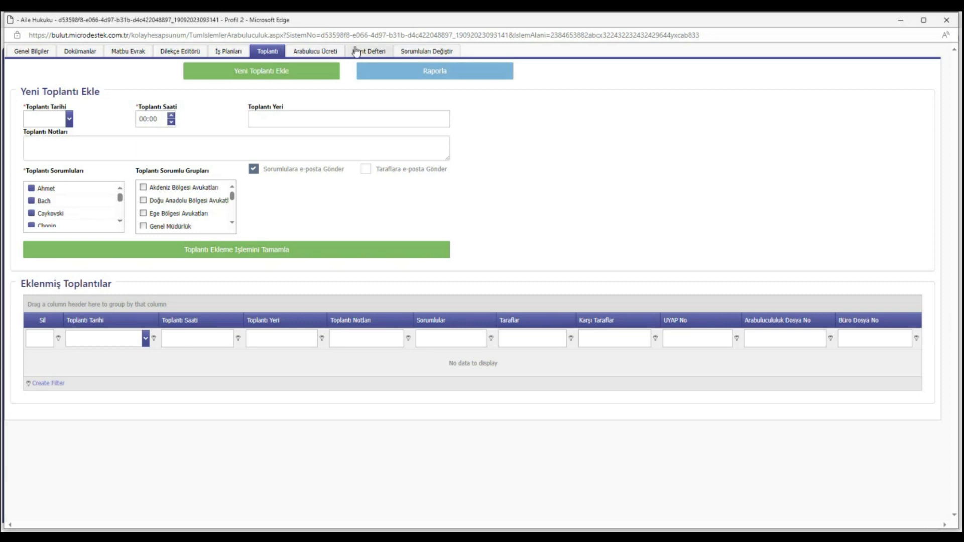
click(327, 57)
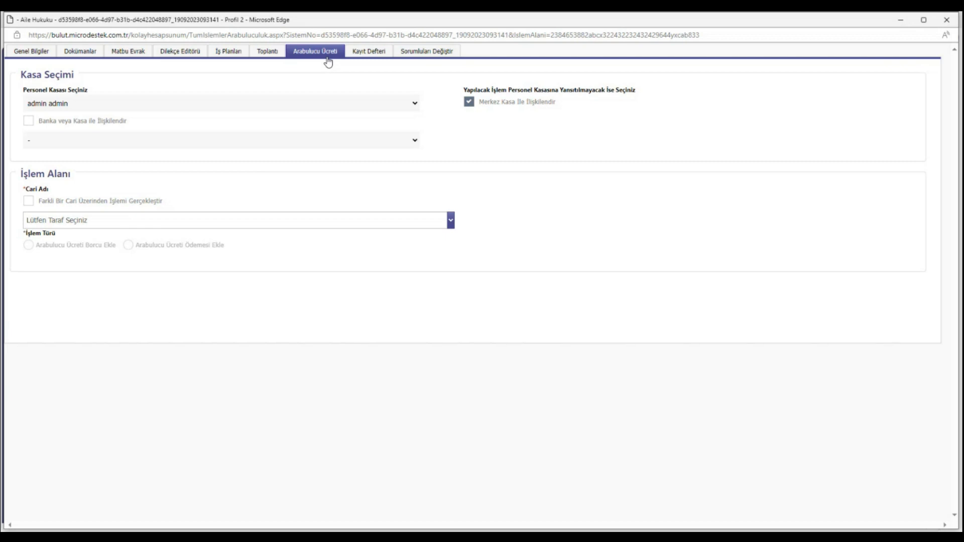
Pick the file's main party as Cari Adı, toggle Farklı Bir Cari off again, and choose Arabulucu Ücreti Borcu Ekle
click(82, 223)
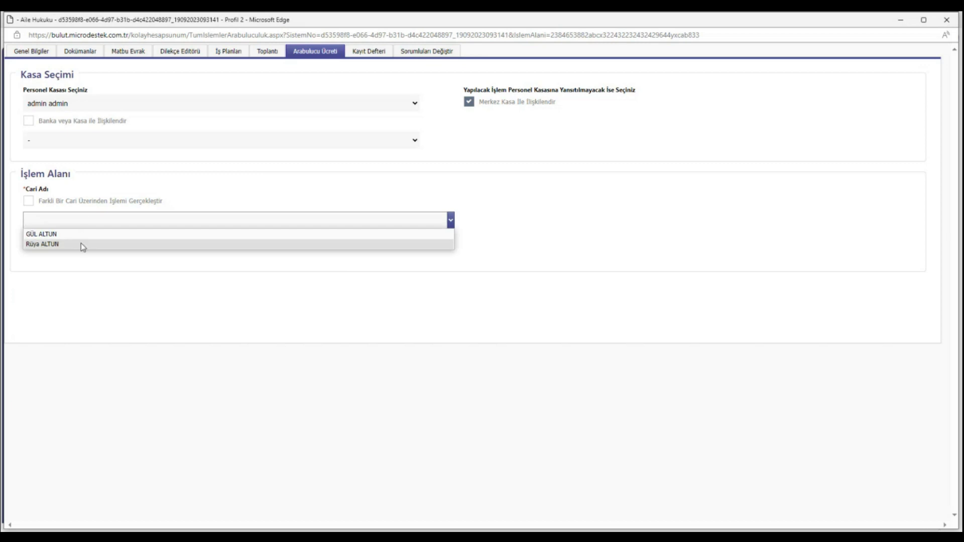
click(83, 245)
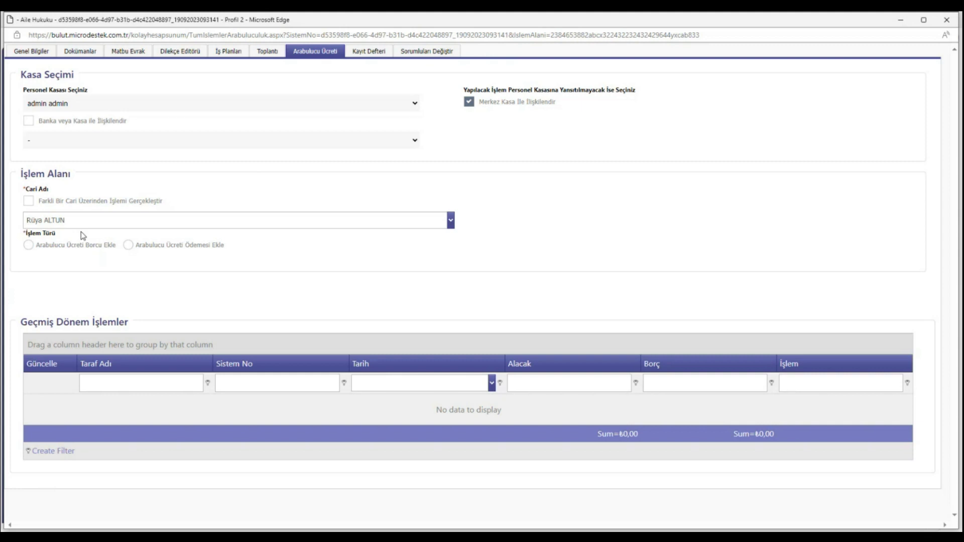
click(69, 206)
click(67, 221)
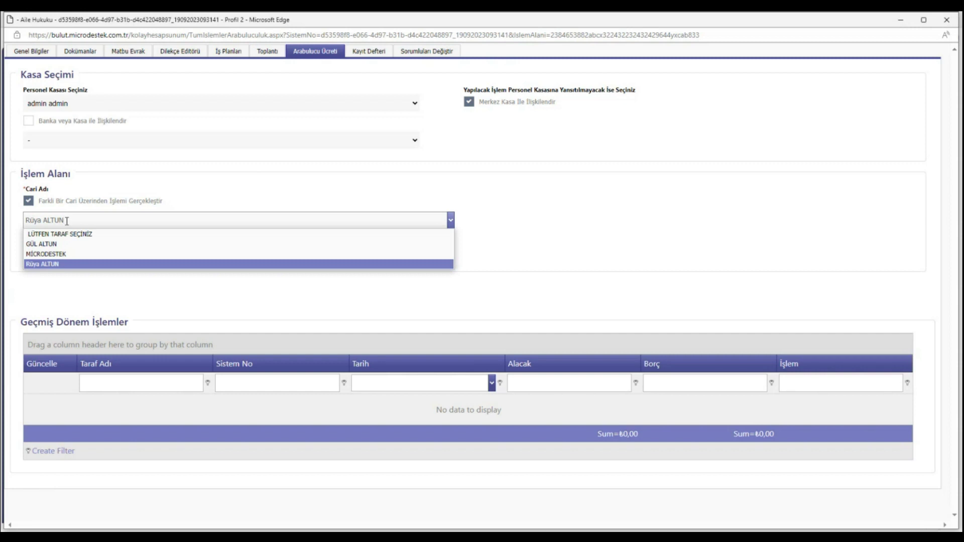
click(67, 221)
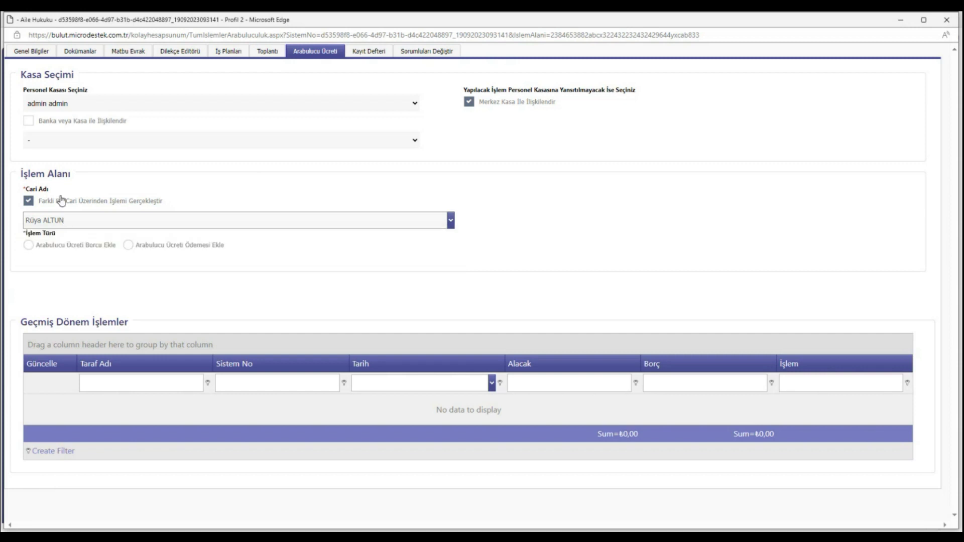
click(32, 204)
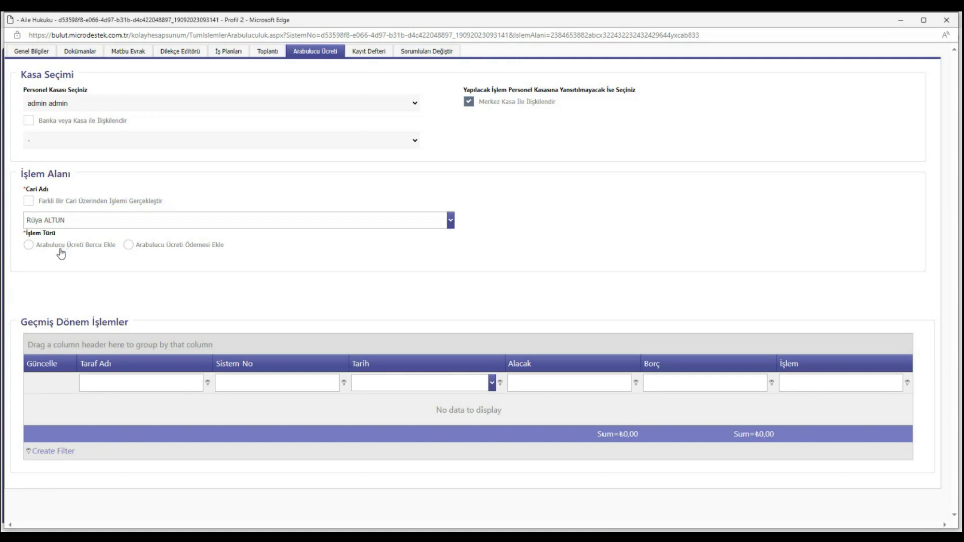
click(61, 254)
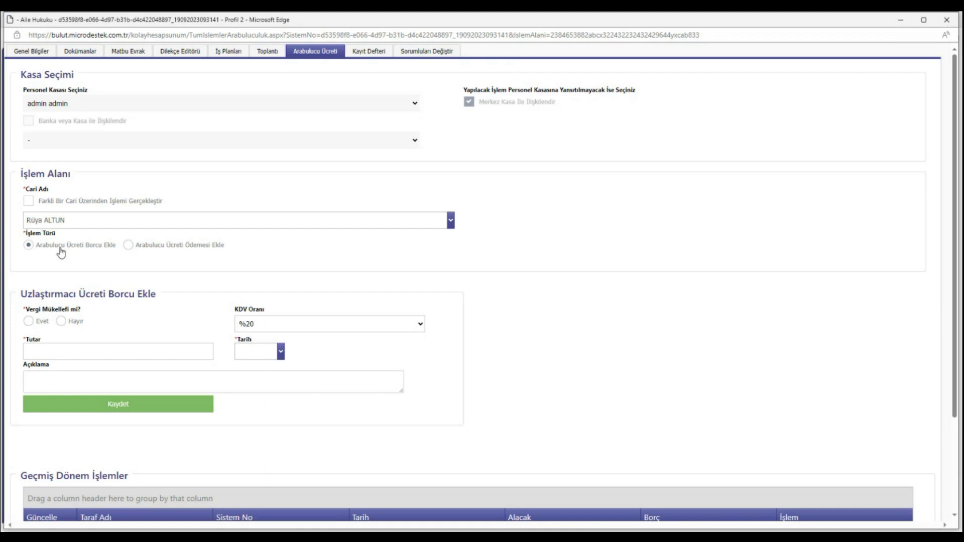
Enter a fee with Vergi Mükellefi Hayır, Kdv Dahil, Tutar 1000, dated 19.09.2023, and save it
click(71, 327)
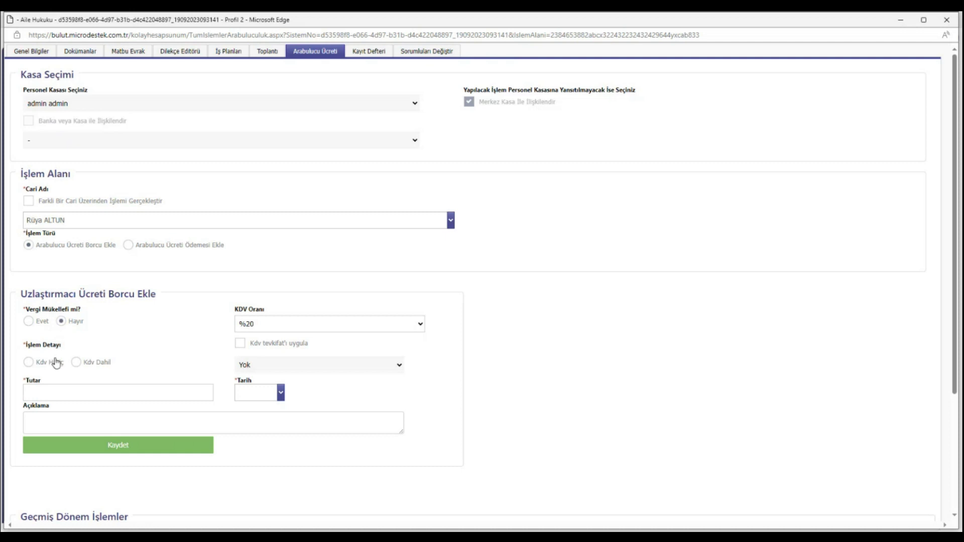
click(76, 363)
click(112, 394)
text(1000)
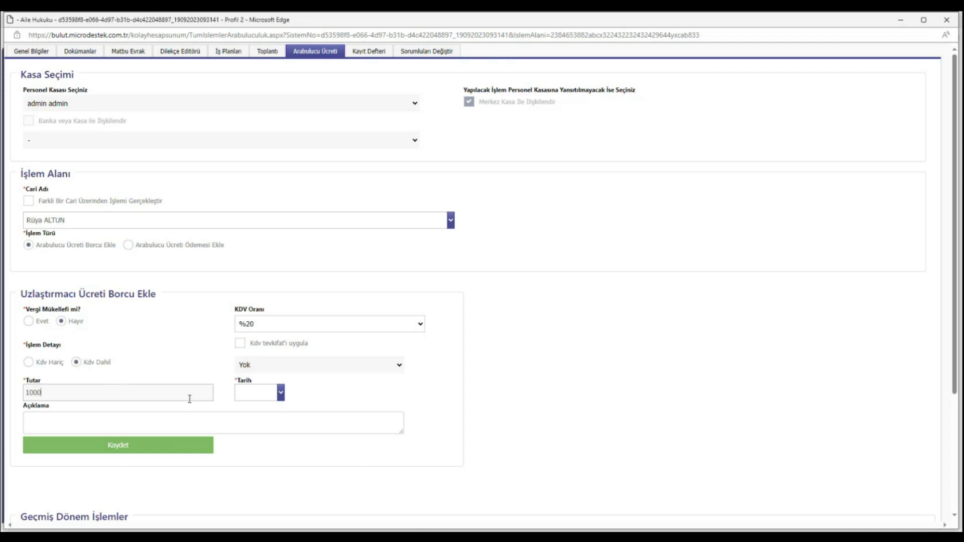
click(280, 393)
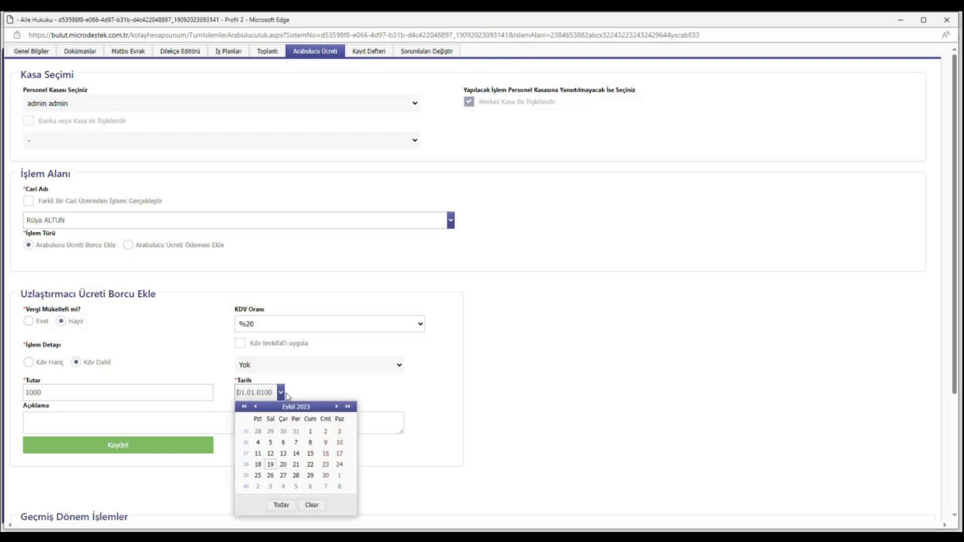
click(277, 506)
click(147, 415)
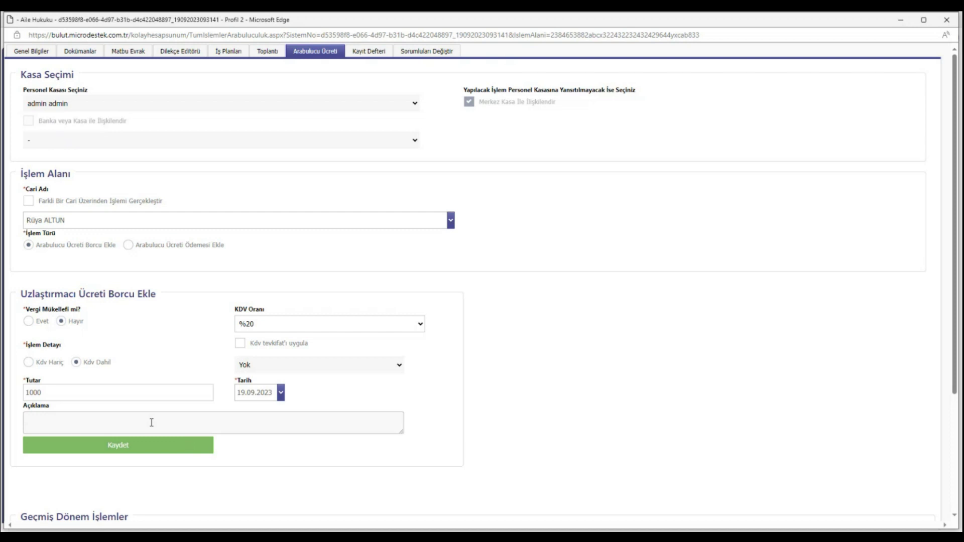
click(153, 445)
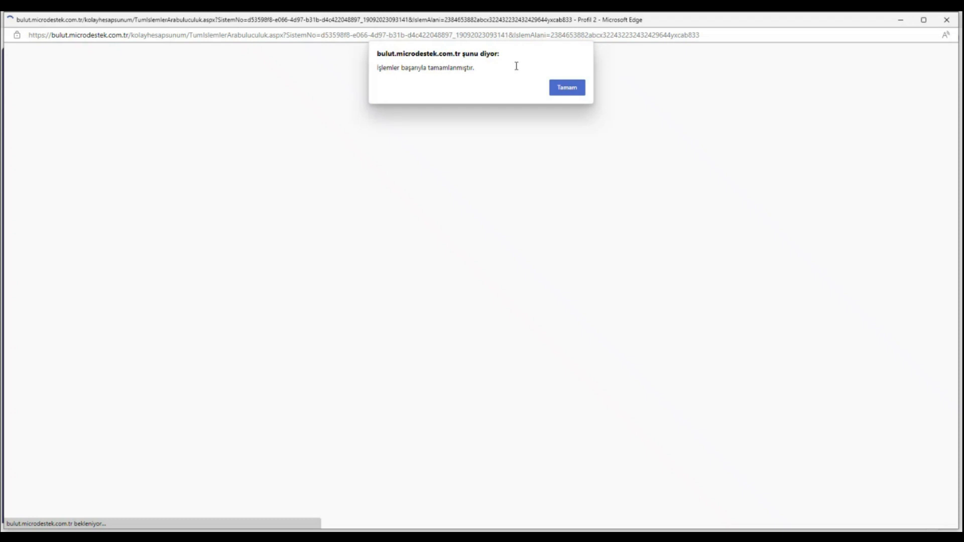
Acknowledge the 'İşlemler başarıyla tamamlanmıştır' alert to reach the file's Kayıt Defteri log
key(Return)
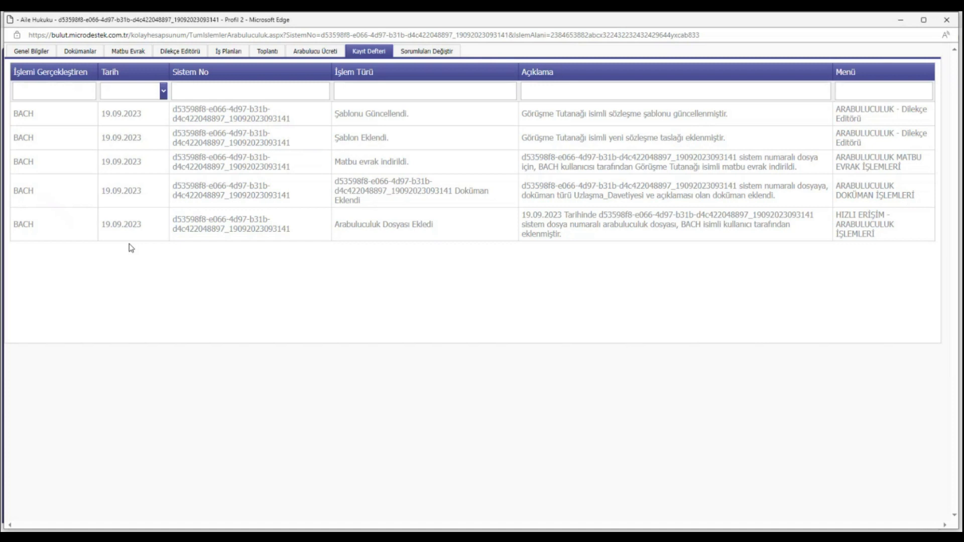
Open the file's Sorumluları Değiştir page
click(450, 57)
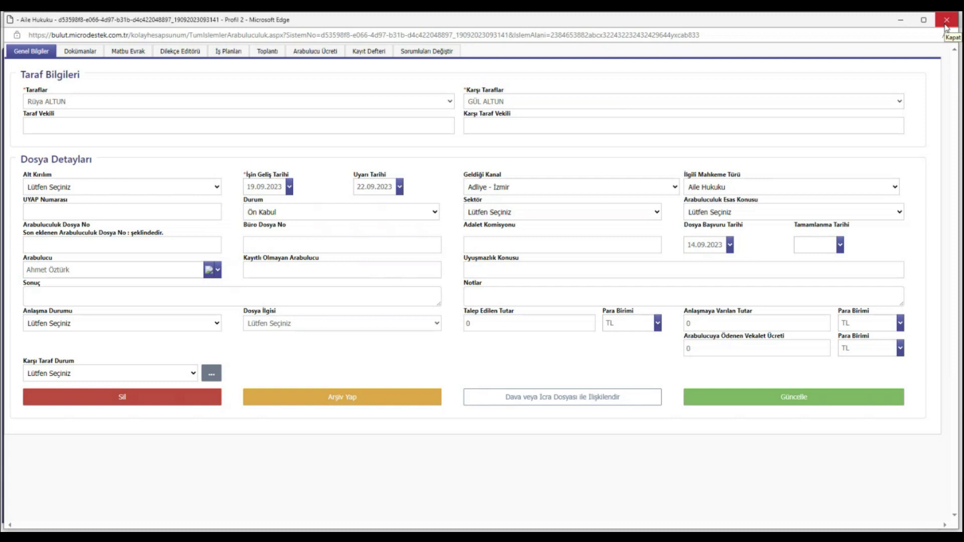
Close the mediation file window and go to the Arabuluculuk Raporlar page via Raporlara Geç
click(946, 21)
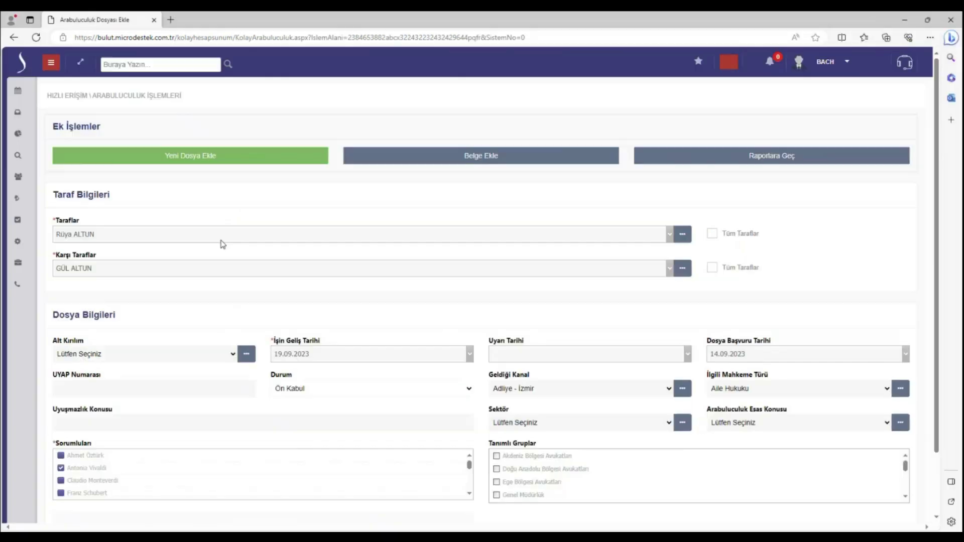
click(721, 155)
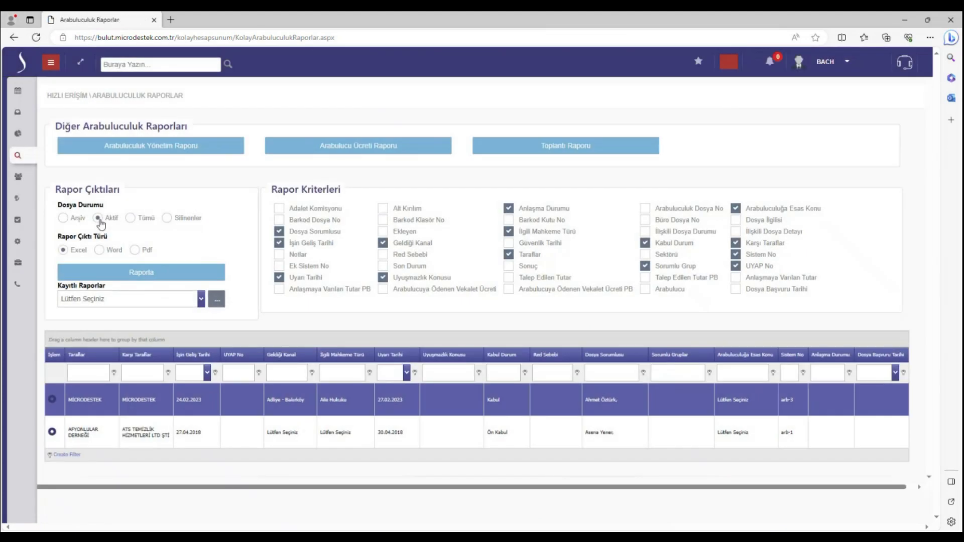
Switch the Dosya Durumu filter through Tümü and Silinenler, ending on Arşiv
click(129, 218)
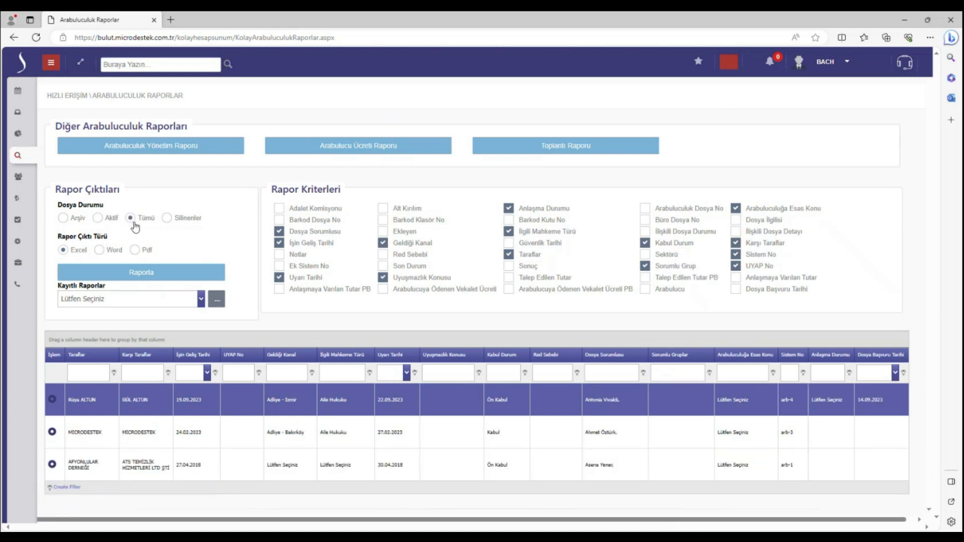
click(176, 219)
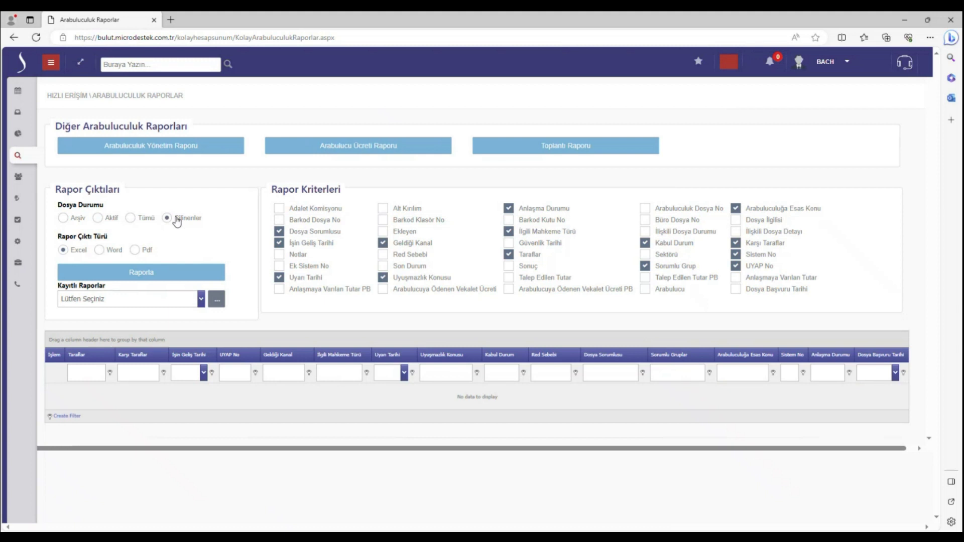
click(64, 219)
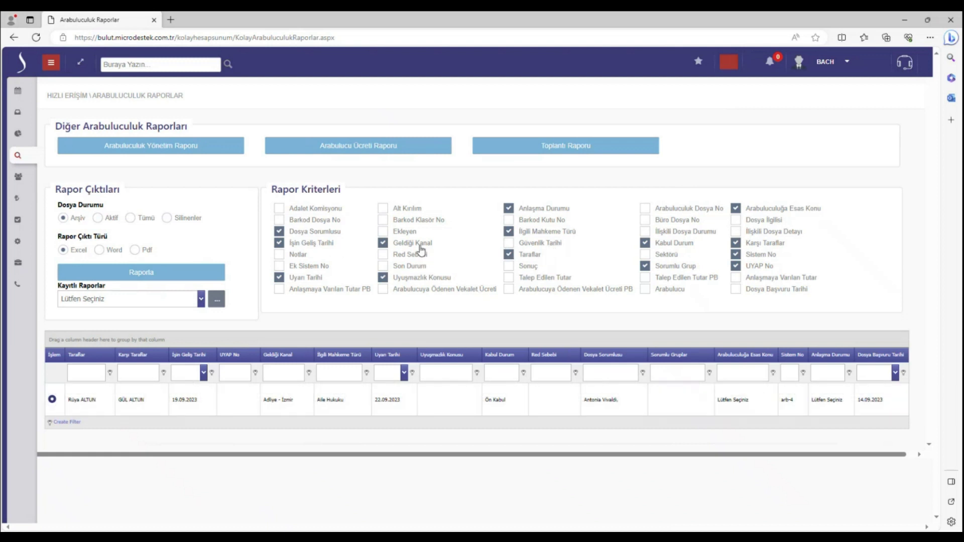
Add Son Durum and Barkod Dosya No columns, drop İlgili Mahkeme Türü, and move Dosya Sorumlusu first
click(395, 267)
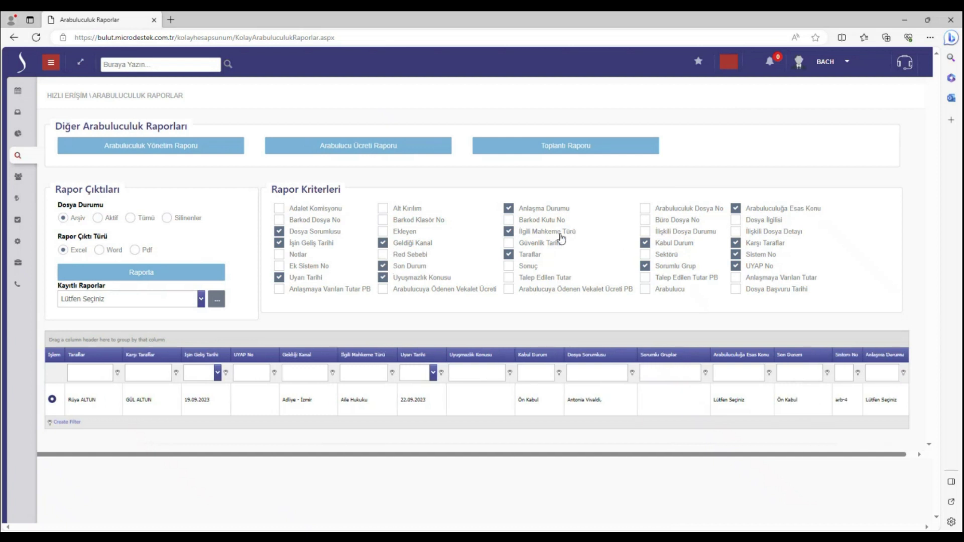
click(509, 231)
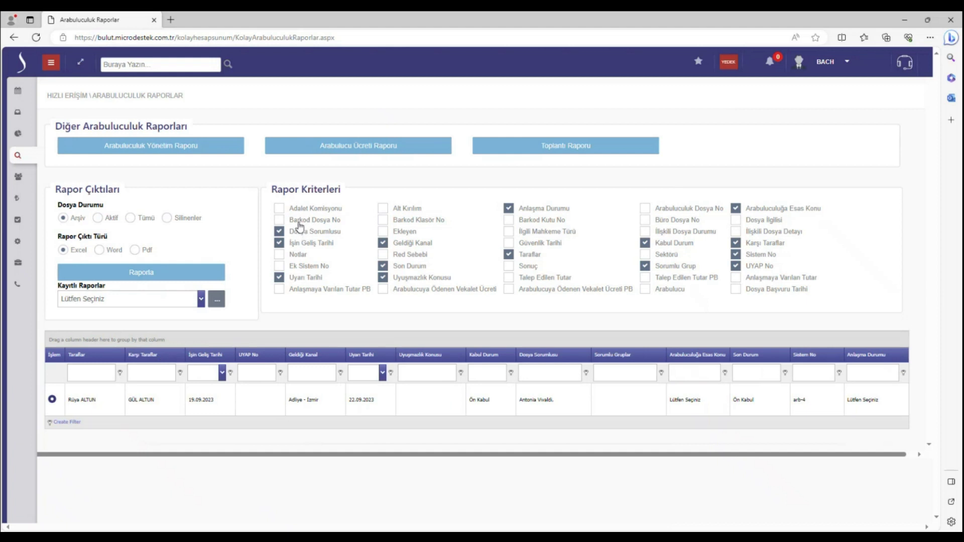
click(300, 224)
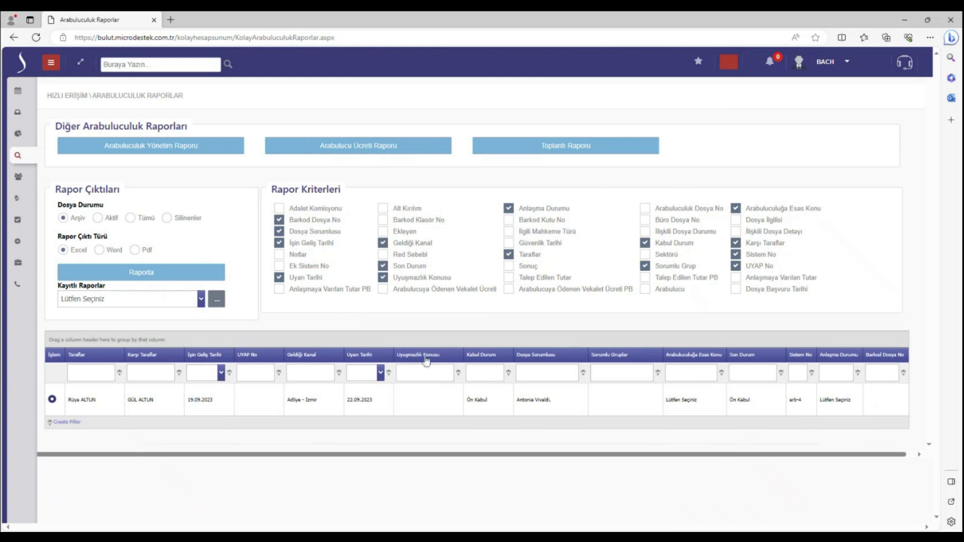
drag(559, 362, 53, 357)
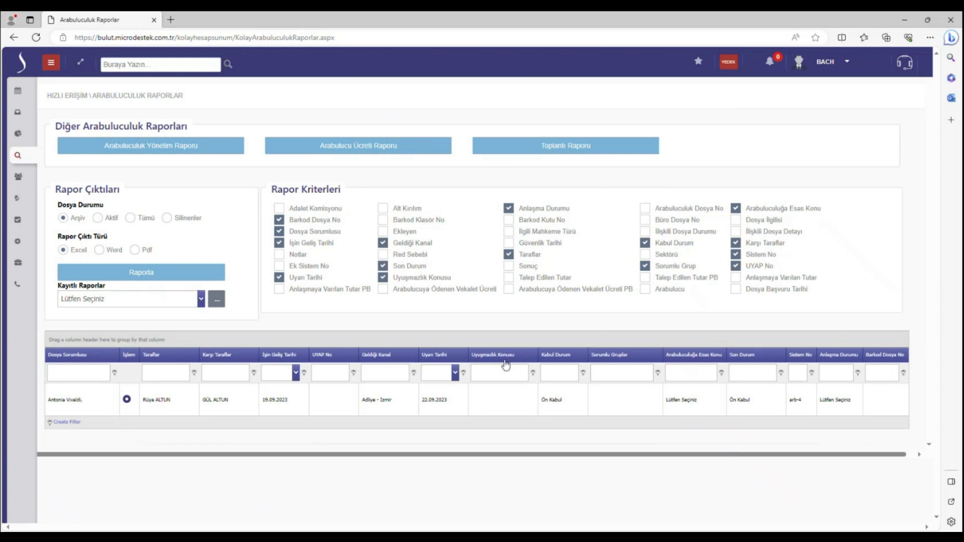
Move Sorumlu Gruplar to the grid's end, select Tümü, and filter Kabul Durum by 'Ön'
click(232, 40)
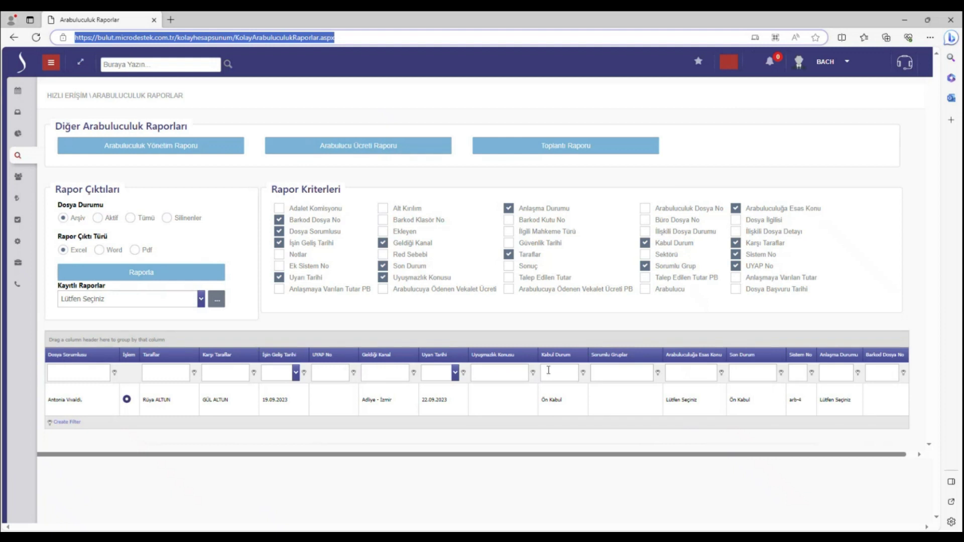
drag(623, 357, 879, 357)
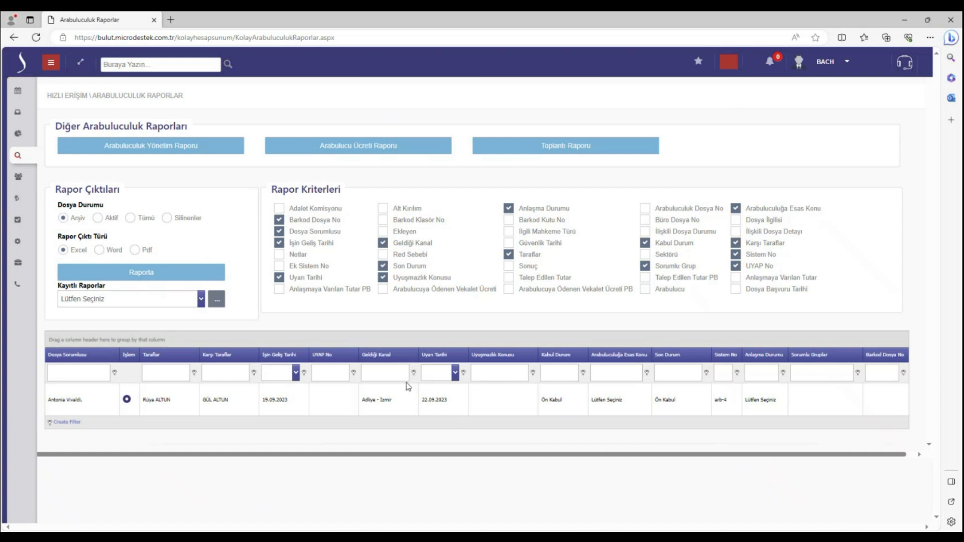
click(130, 218)
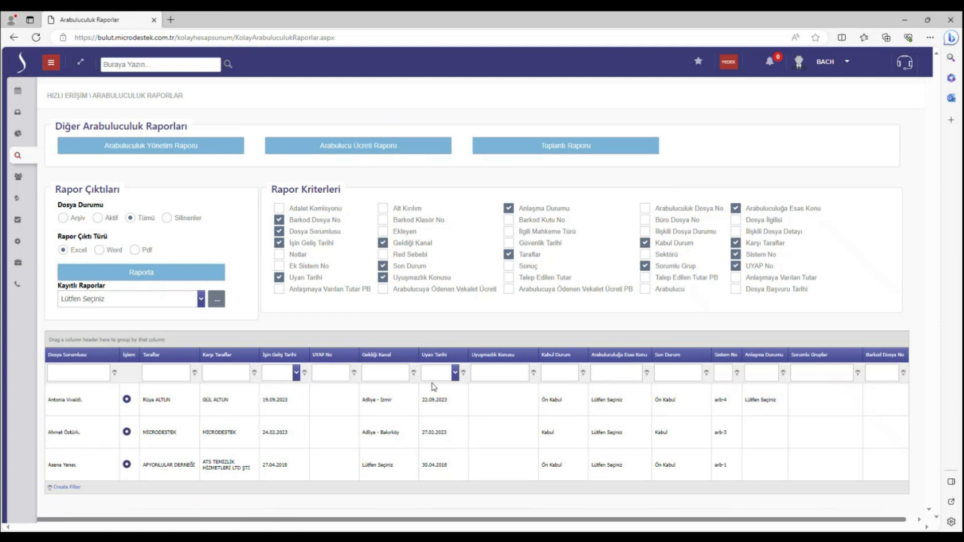
click(572, 372)
text(Ön)
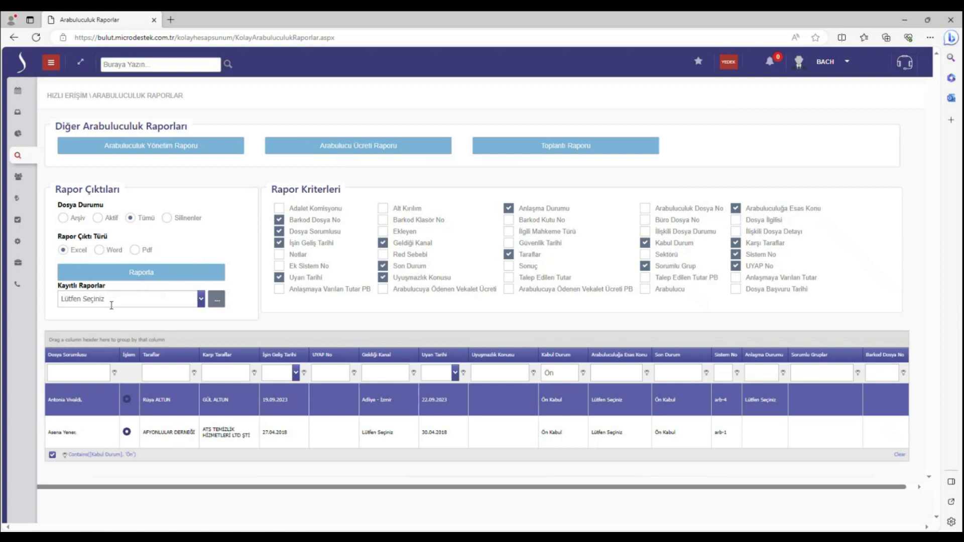
Create a new saved report named 'ön kabul' under Kayıtlı Raporlar
click(151, 297)
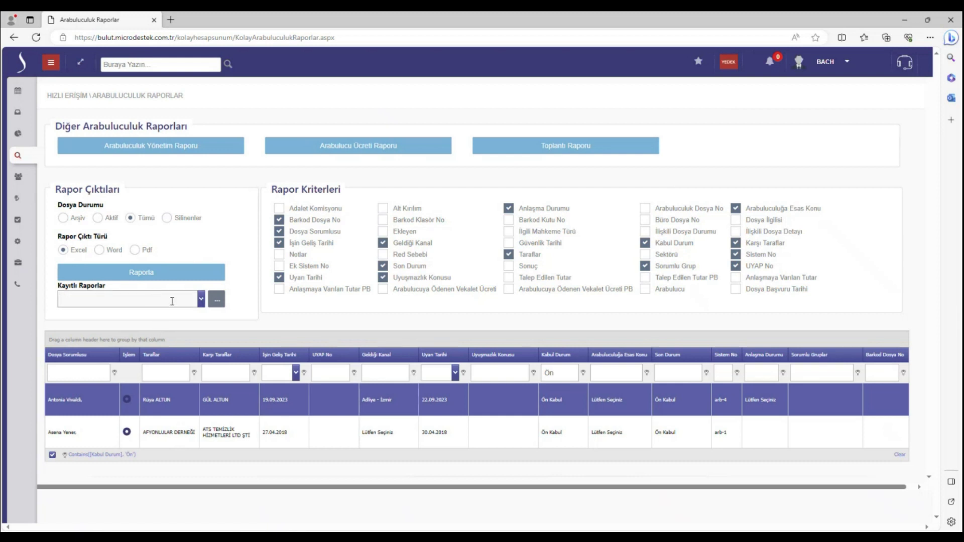
click(216, 301)
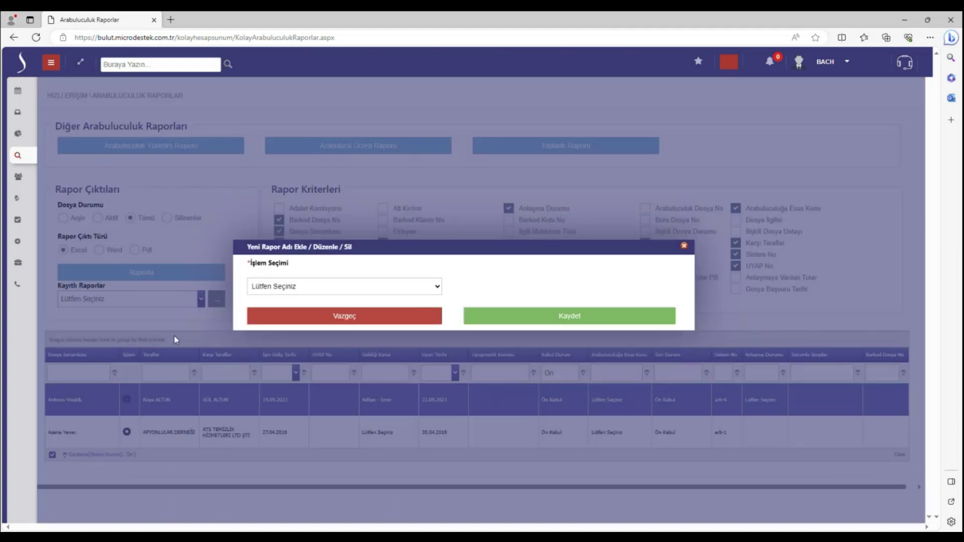
click(299, 290)
click(303, 310)
click(369, 304)
text(dn kabul)
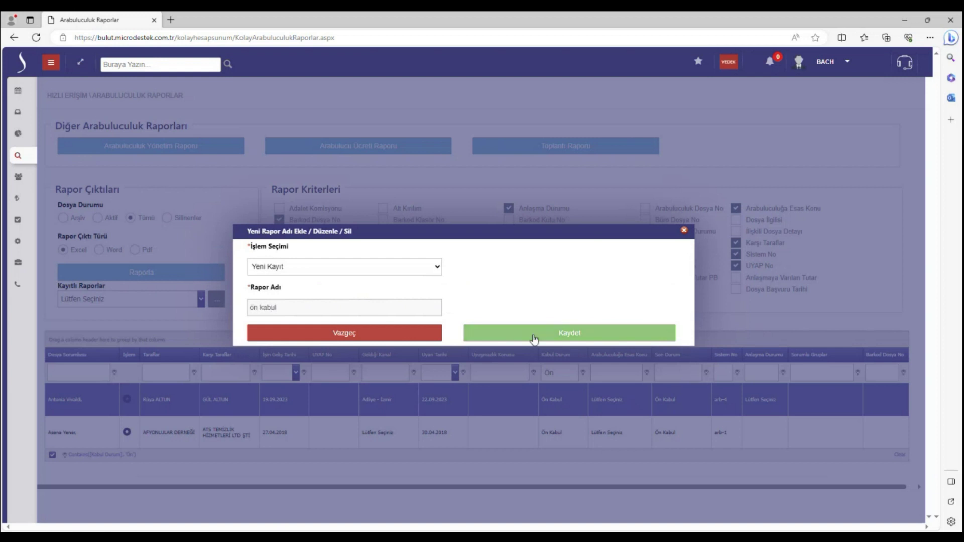
click(533, 339)
Load the 'ön kabul' report from the Kayıtlı Raporlar list
click(183, 300)
click(183, 312)
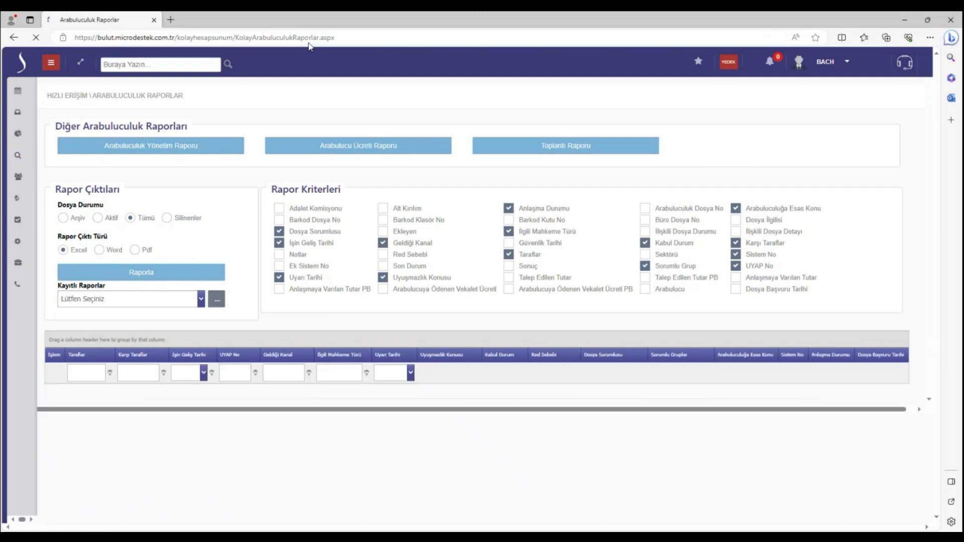
click(125, 297)
click(110, 313)
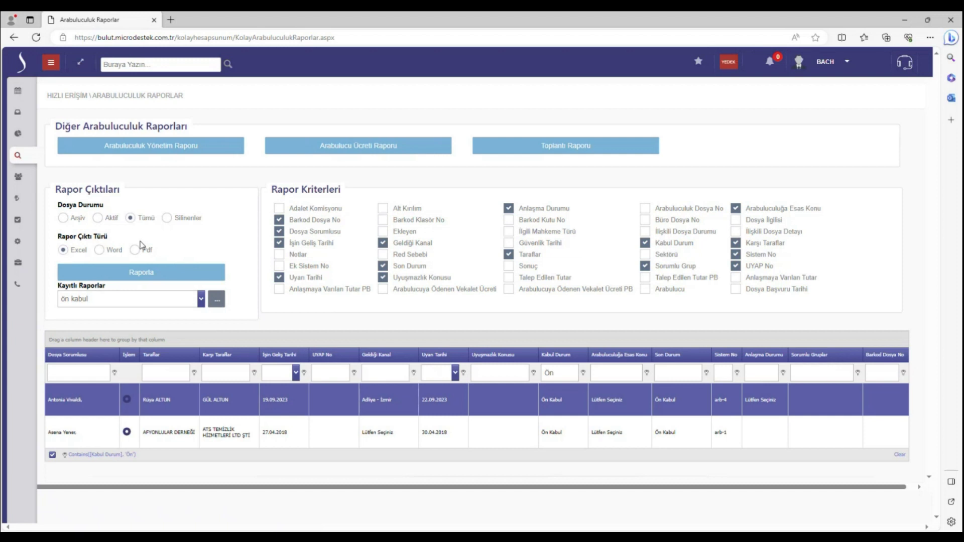
Open Toplantı Raporu, try its Tümü, Silinenler and Aktif statuses, then return with Geri Dön
click(575, 150)
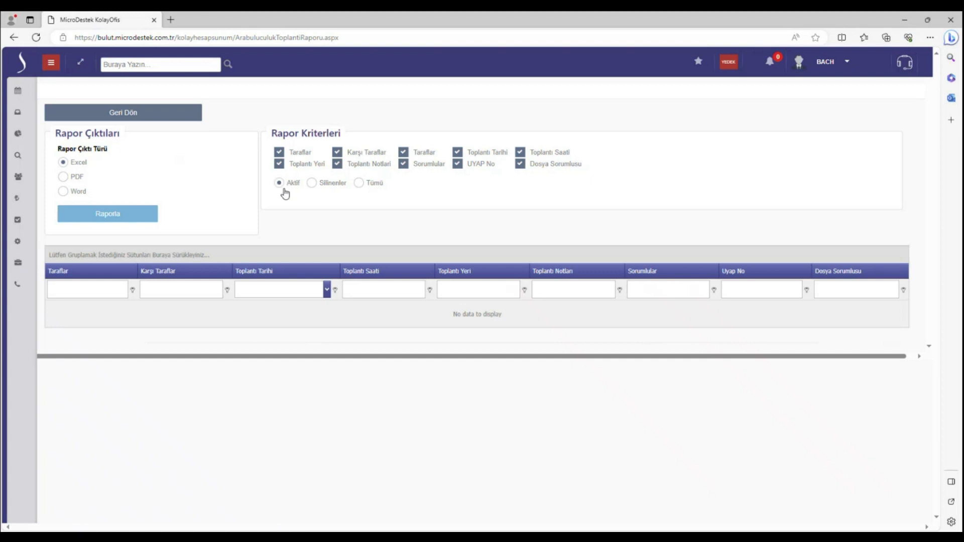
click(359, 184)
click(312, 184)
click(301, 186)
click(122, 112)
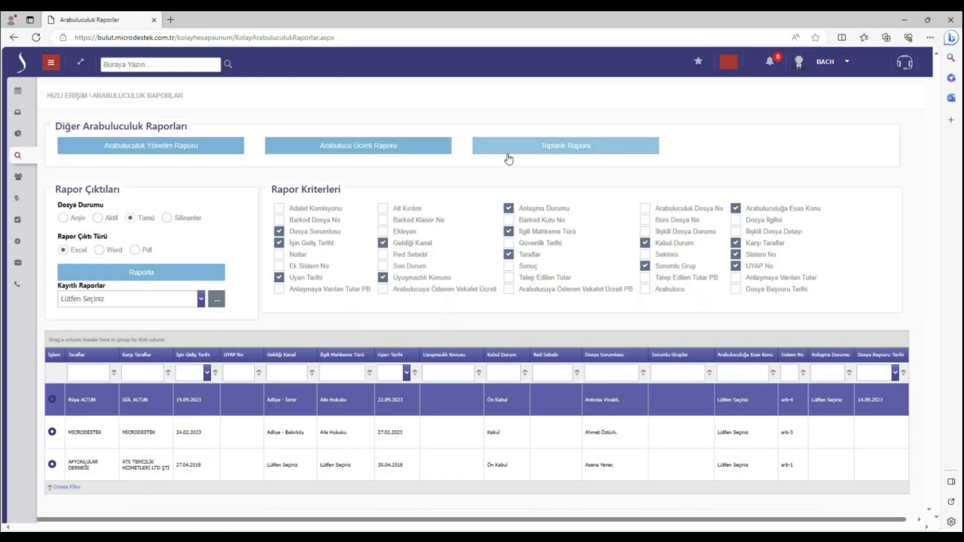
Open the Arabulucu Ücreti Raporu showing the single 1.000,00 fee entry dated 19.09.2023
click(411, 149)
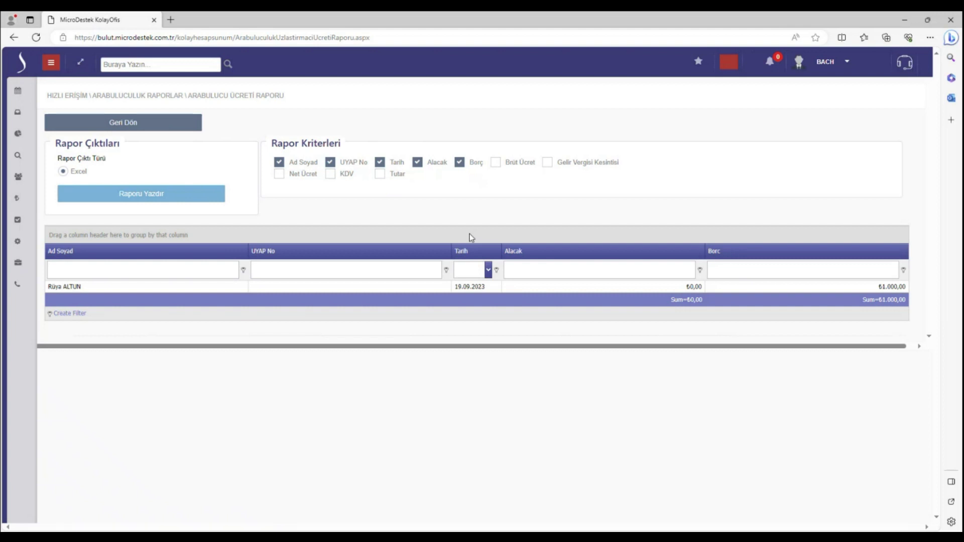
Browse the management report's year, channel, court type, sector and subject charts, then return to Arabuluculuk Raporlar
click(144, 132)
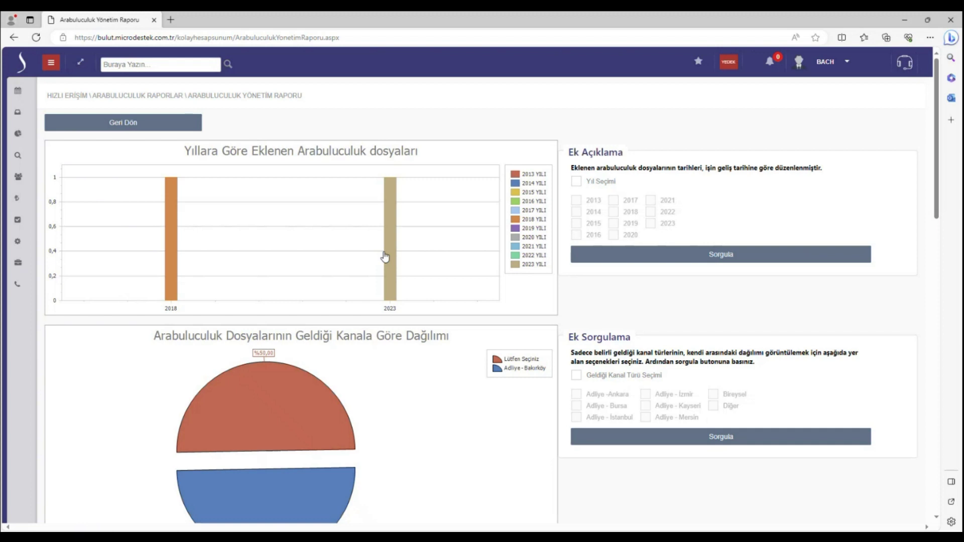
scroll(385, 257, down, 2)
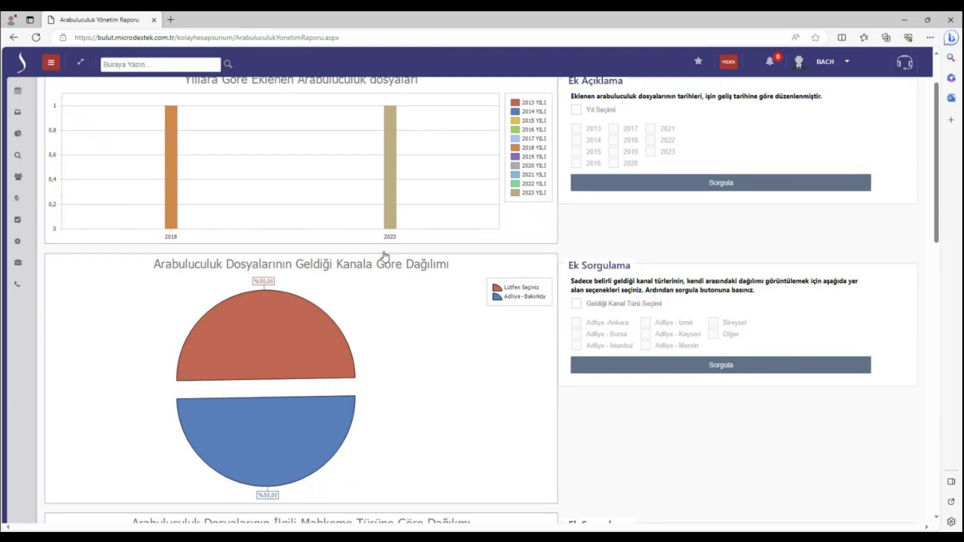
scroll(385, 255, up, 2)
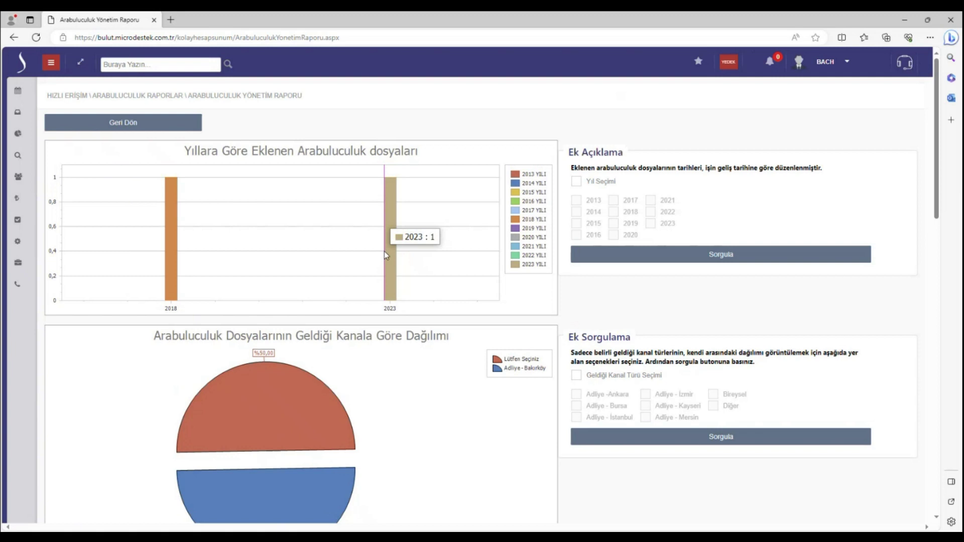
mouse_move(178, 256)
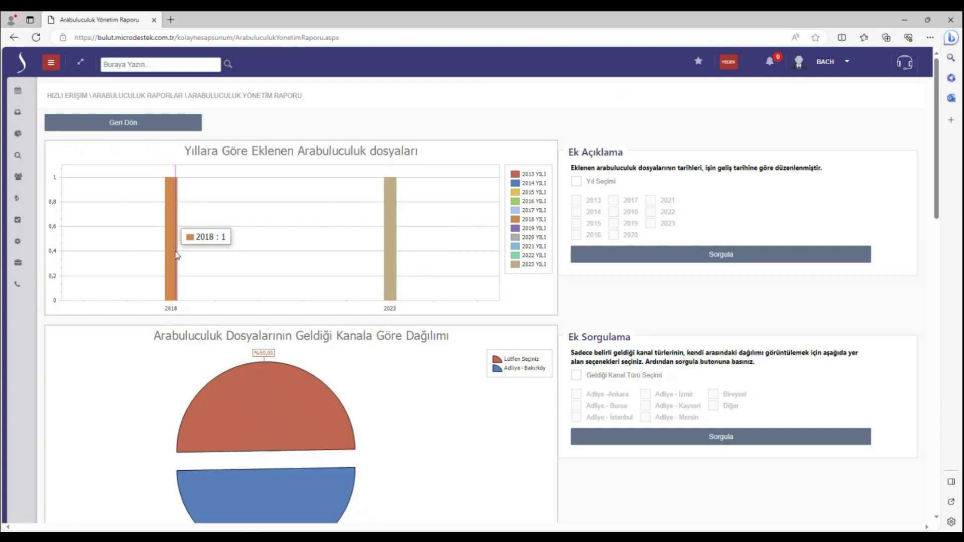
scroll(237, 257, down, 7)
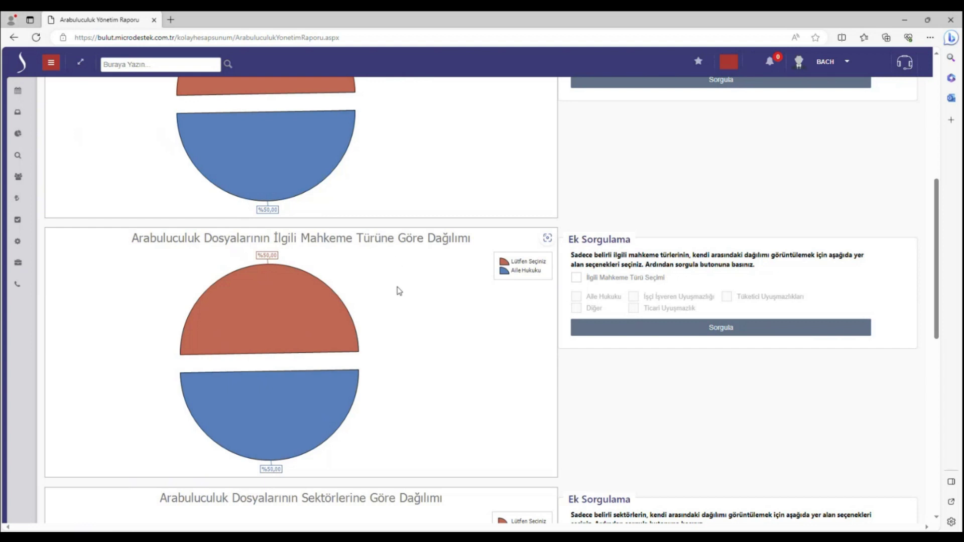
scroll(400, 291, down, 3)
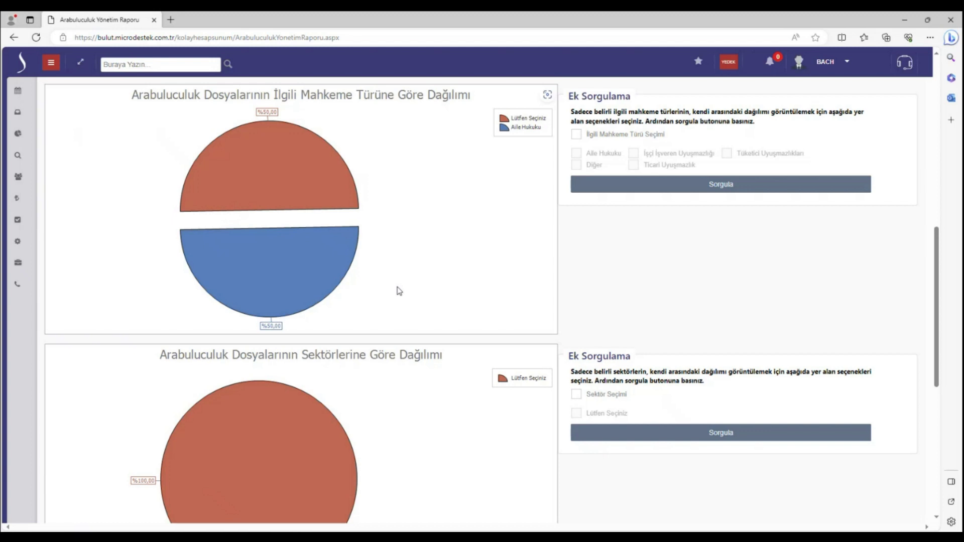
scroll(399, 291, down, 3)
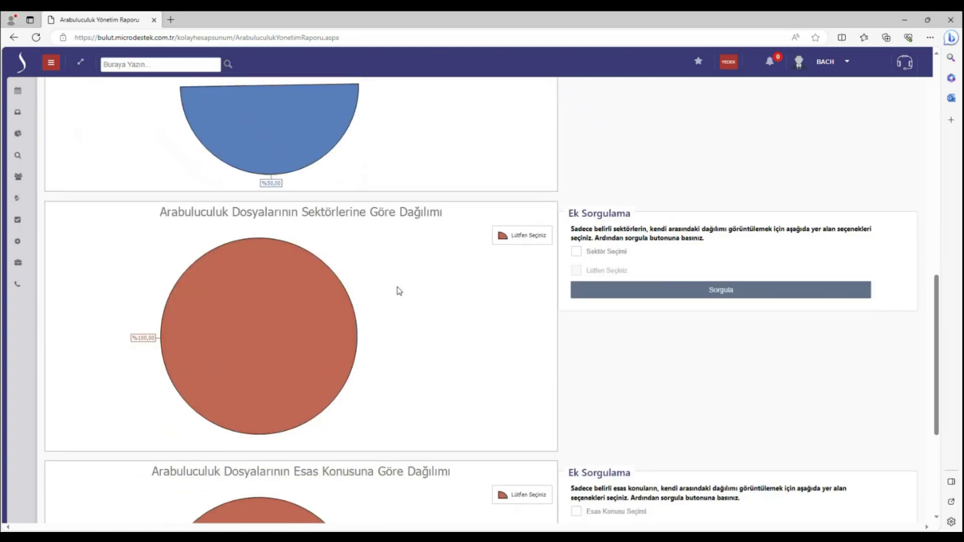
scroll(399, 292, down, 4)
scroll(400, 291, down, 1)
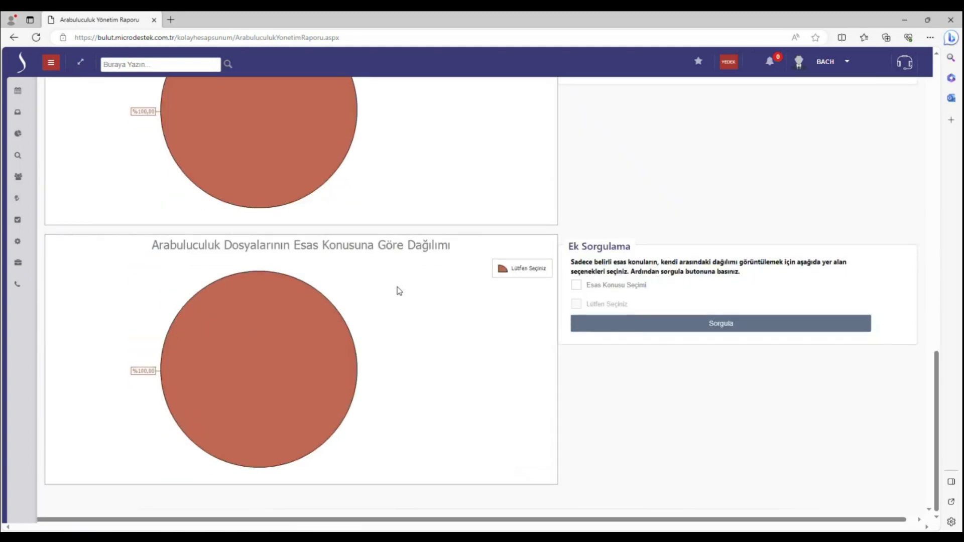
scroll(399, 291, up, 15)
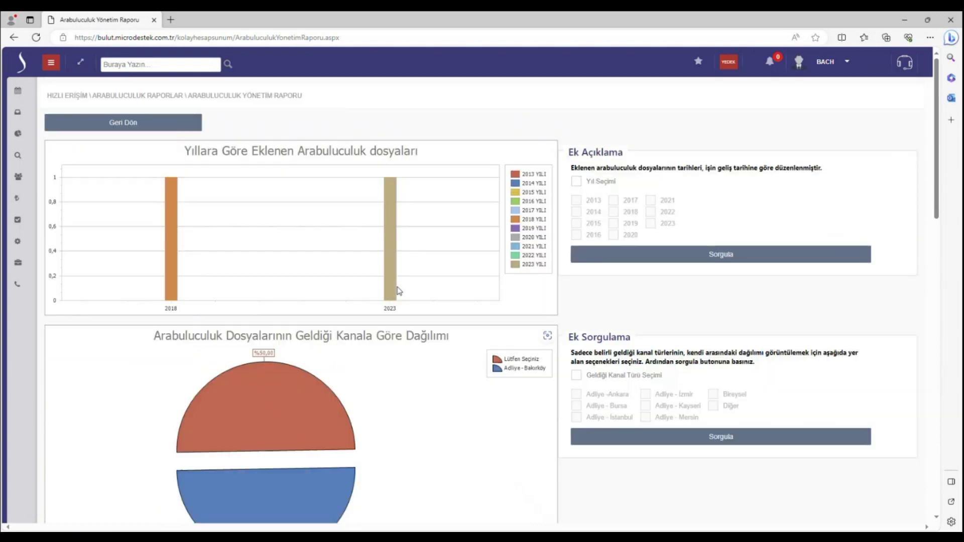
click(124, 126)
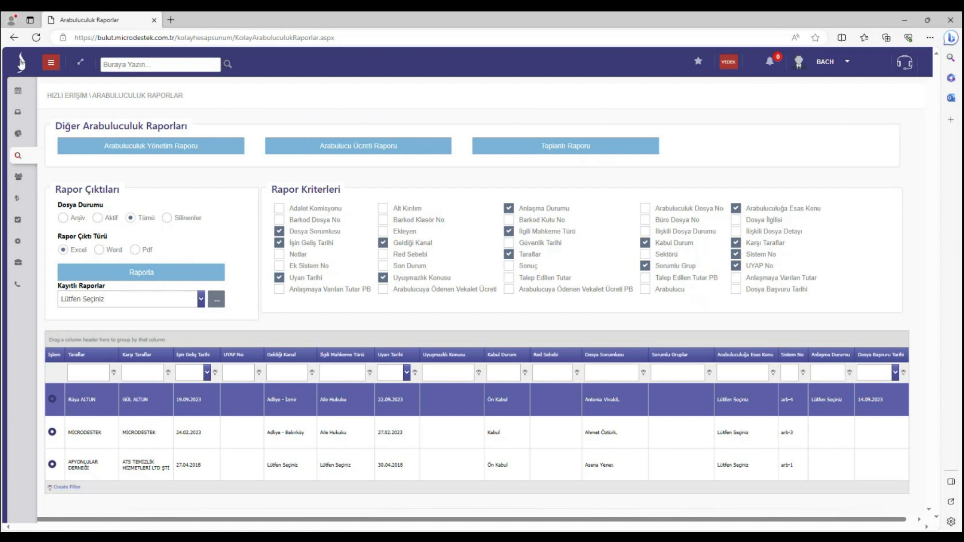
click(51, 62)
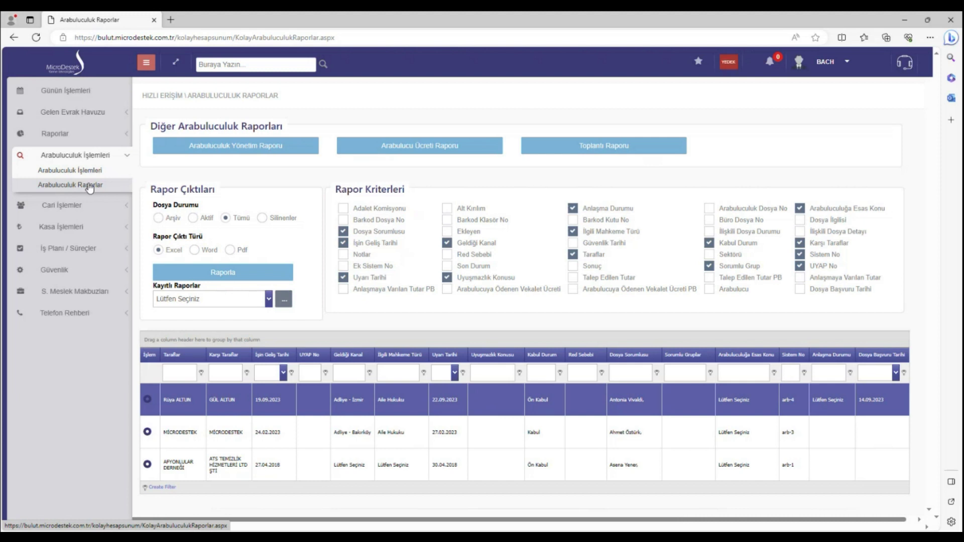
Open Cari Düzenle from the sidebar's Cari İşlemler section
click(146, 62)
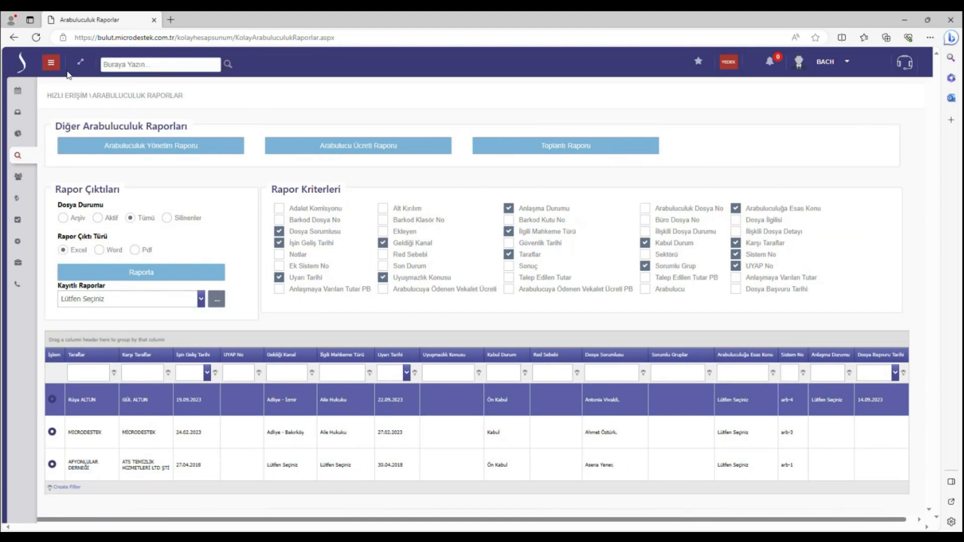
click(51, 62)
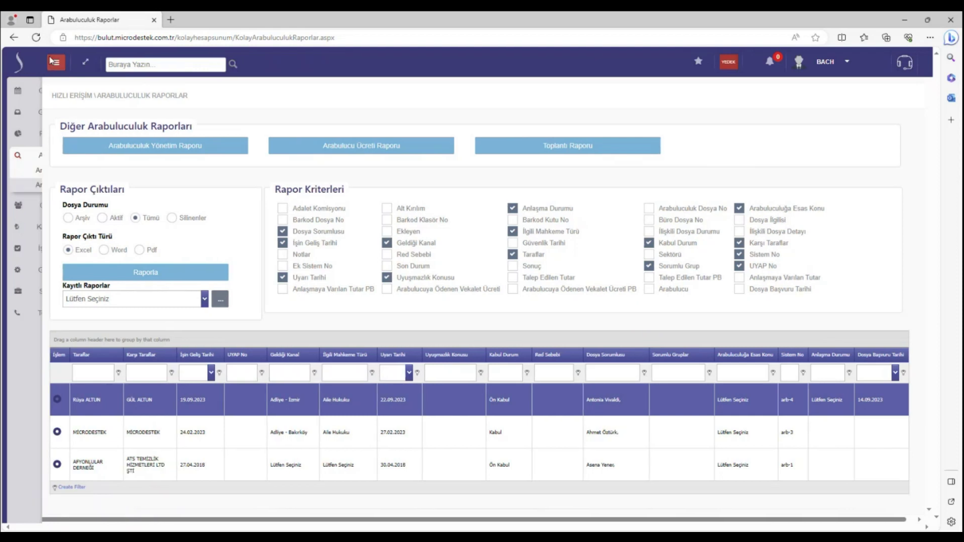
click(70, 158)
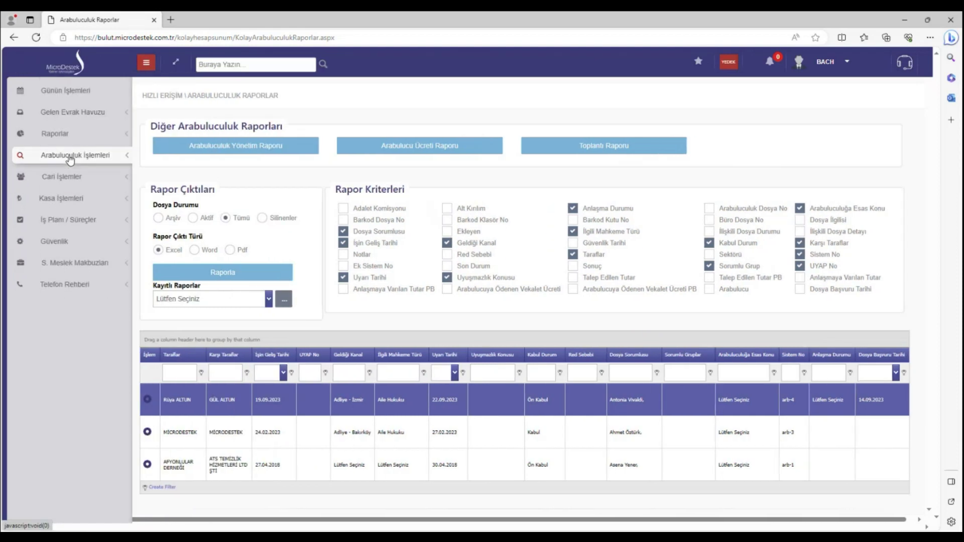
click(72, 178)
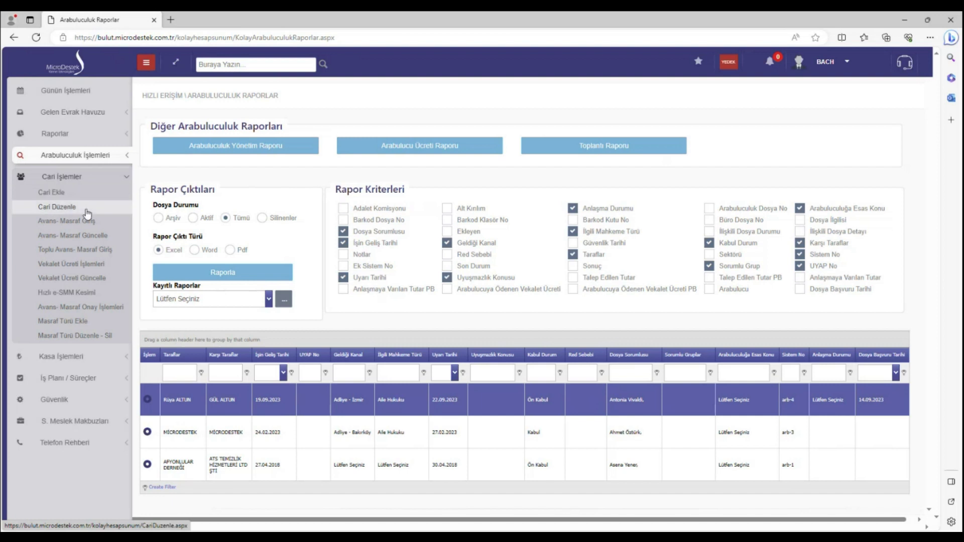
click(86, 211)
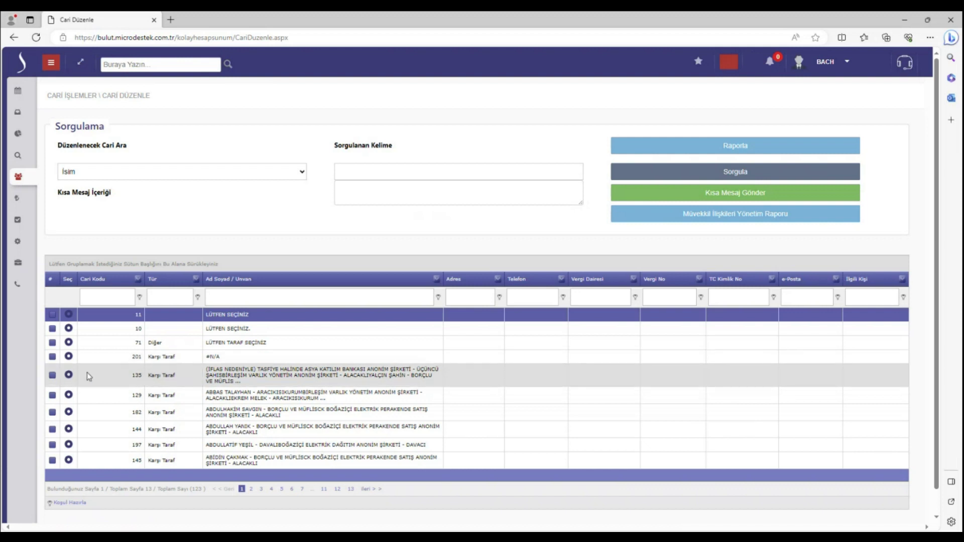
Filter the party list by the party's first name and open the matching record
click(241, 298)
text(rüya)
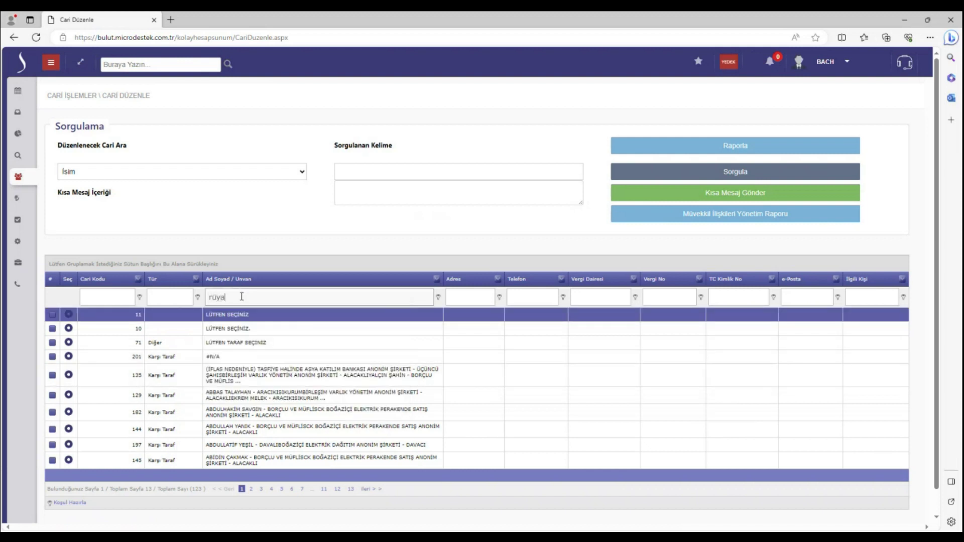
key(Return)
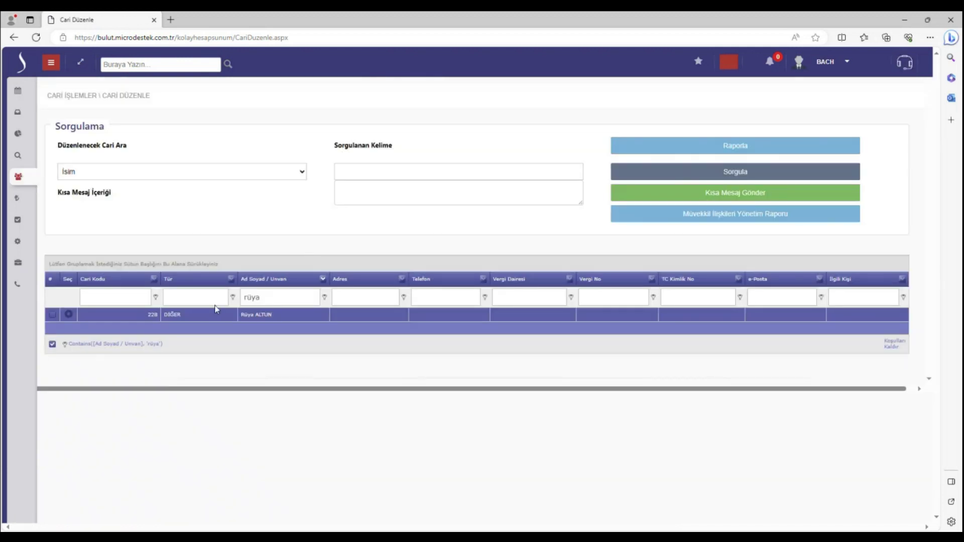
click(69, 314)
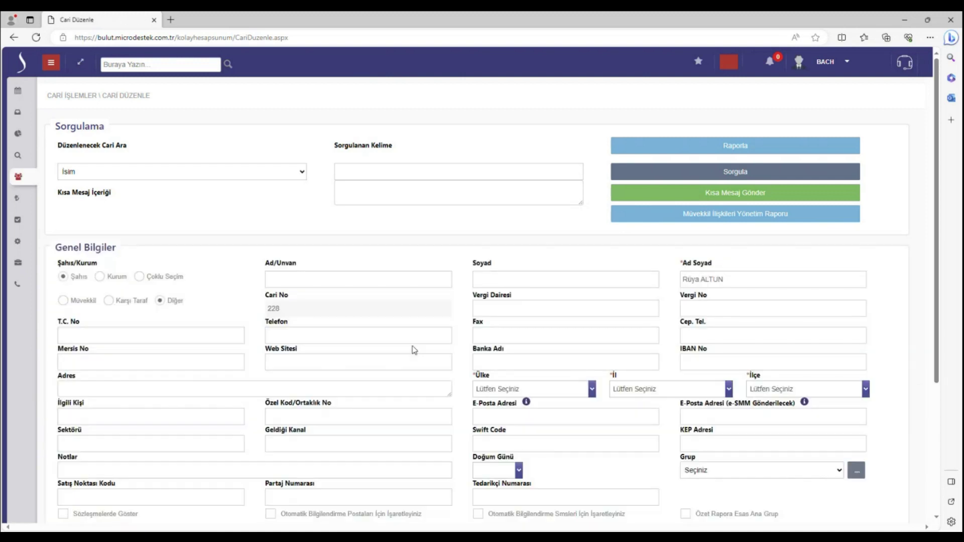
scroll(727, 444, down, 3)
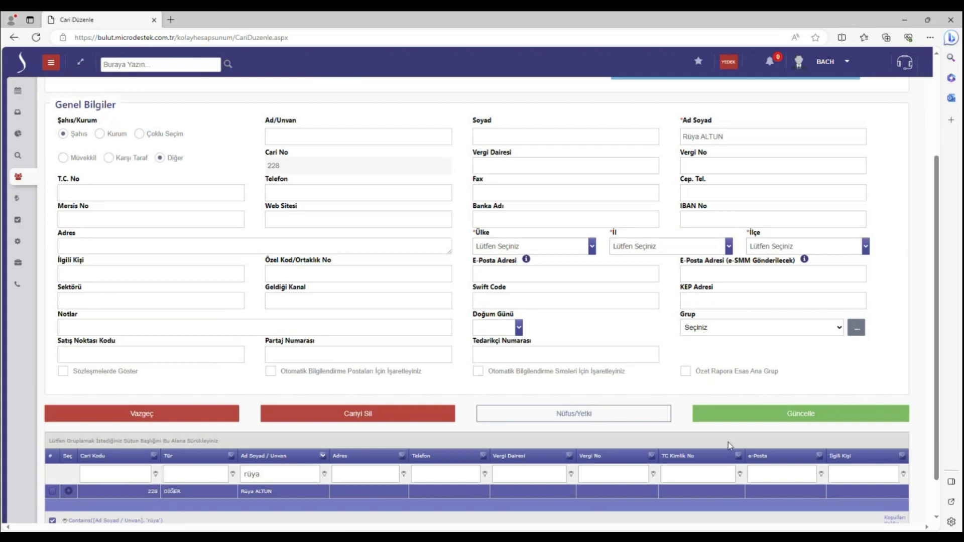
Set the record's Ülke to TÜRKİYE
click(559, 247)
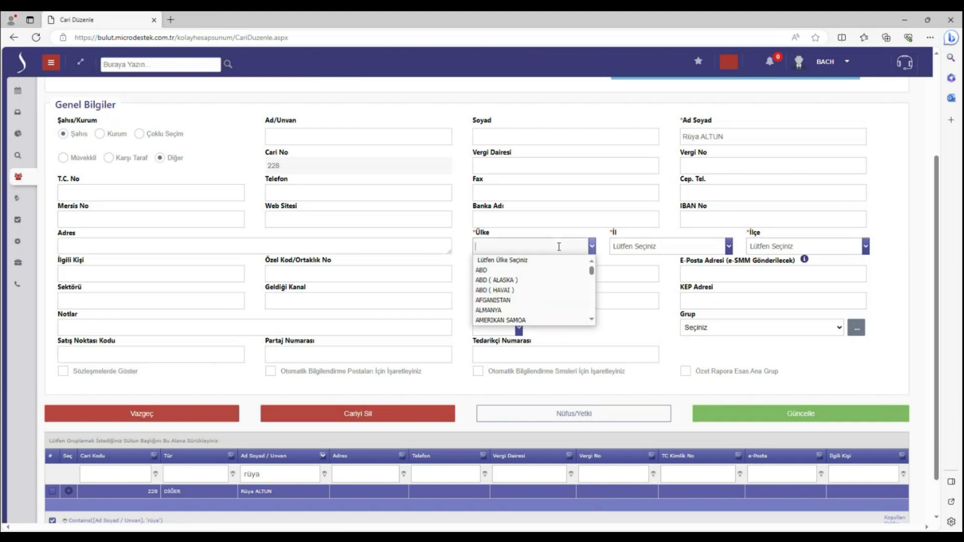
text(tü)
key(BackSpace)
key(BackSpace)
text(TÜR)
key(BackSpace)
key(BackSpace)
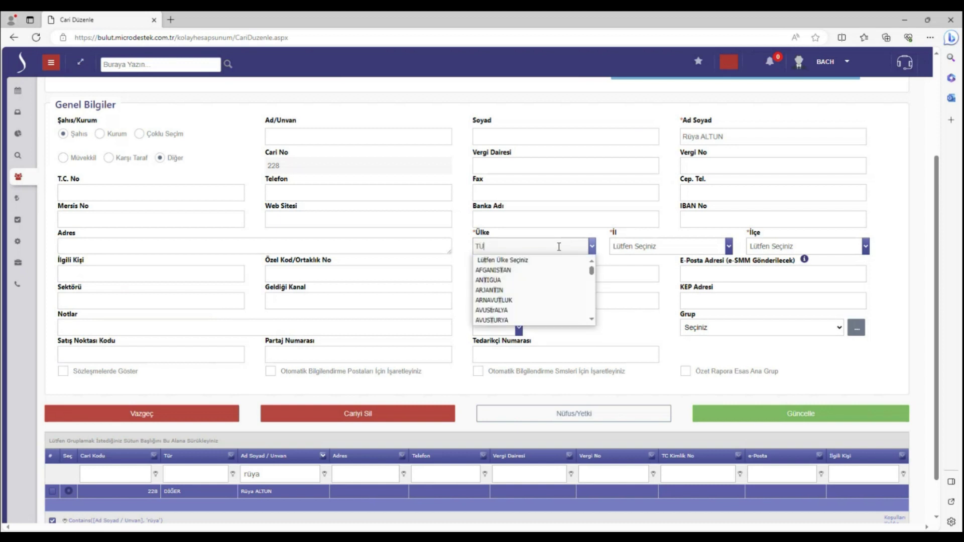
text(R)
key(BackSpace)
text(ÜR)
click(552, 270)
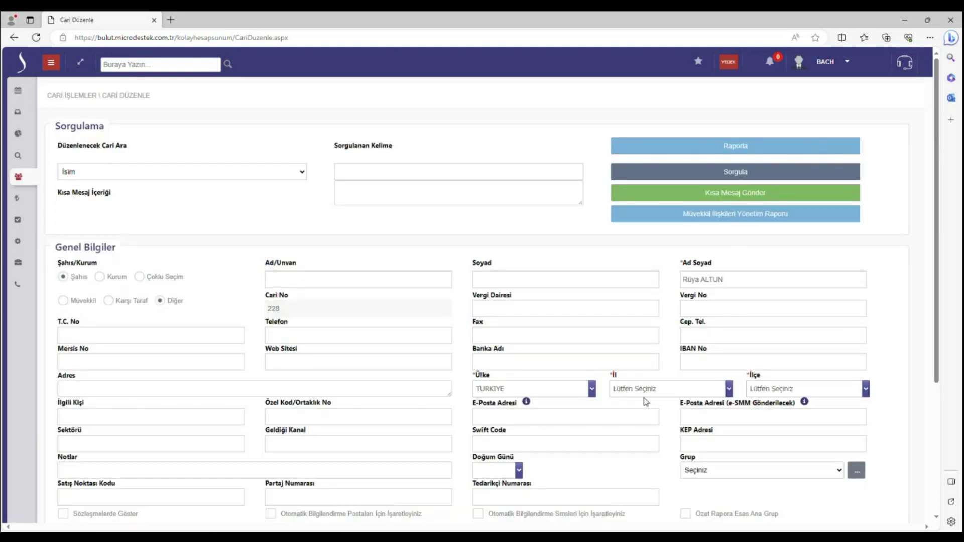
Set İl to İZMİR and İlçe to BALÇOVA, then save with Güncelle
click(650, 392)
text(İZM)
click(661, 403)
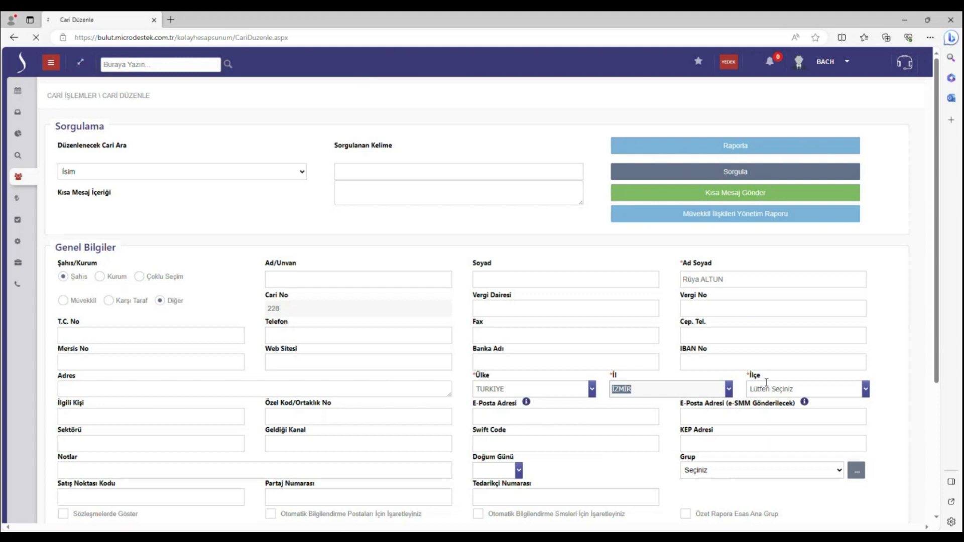
click(766, 389)
click(762, 413)
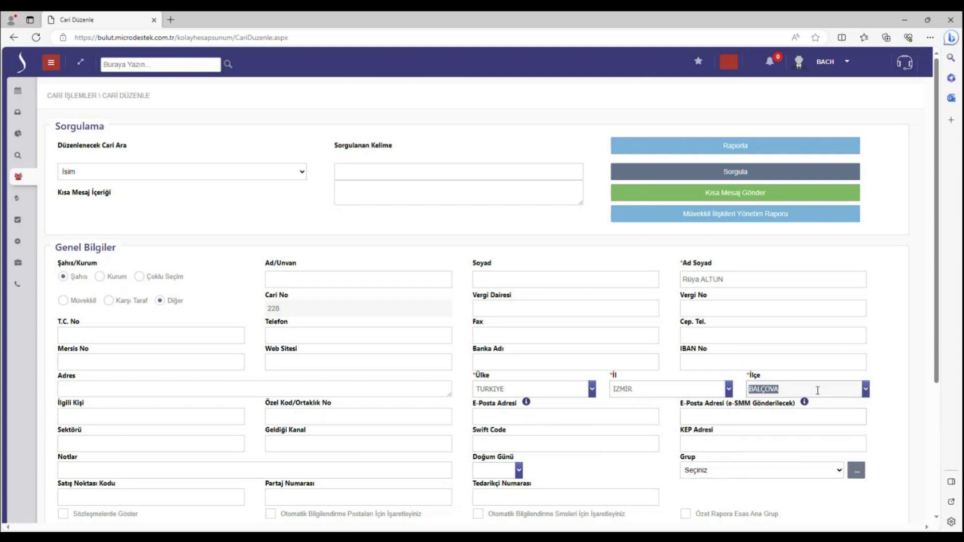
scroll(865, 380, down, 3)
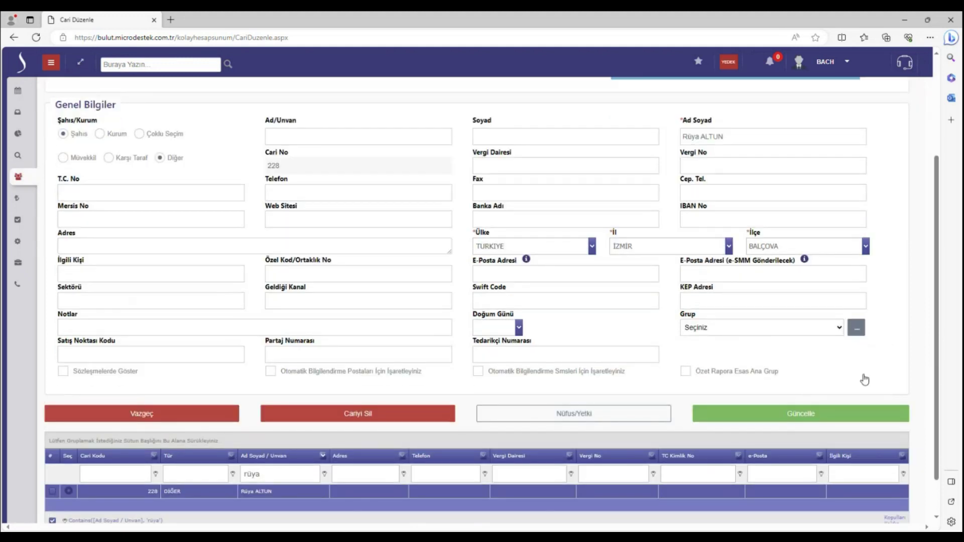
click(807, 418)
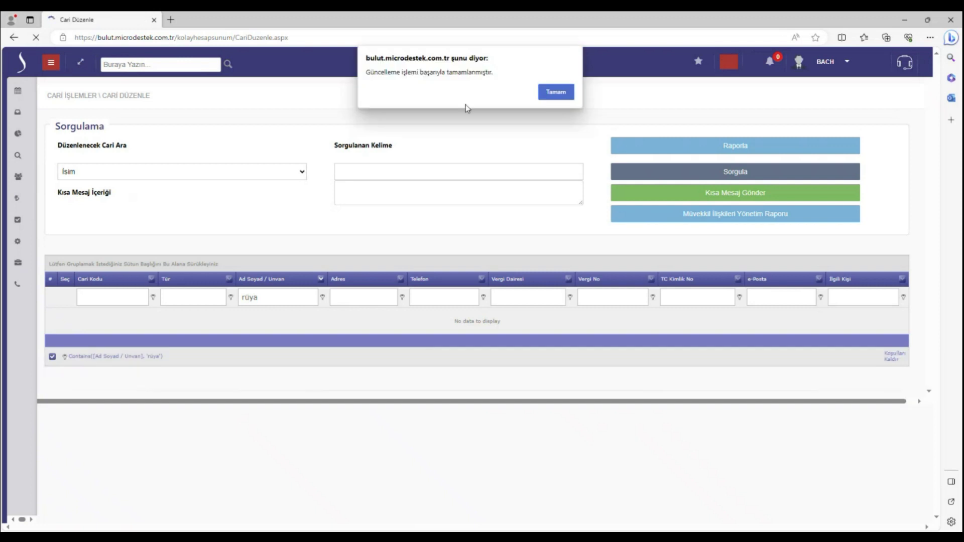
Dismiss the update confirmation and expand the navigation menu
click(557, 92)
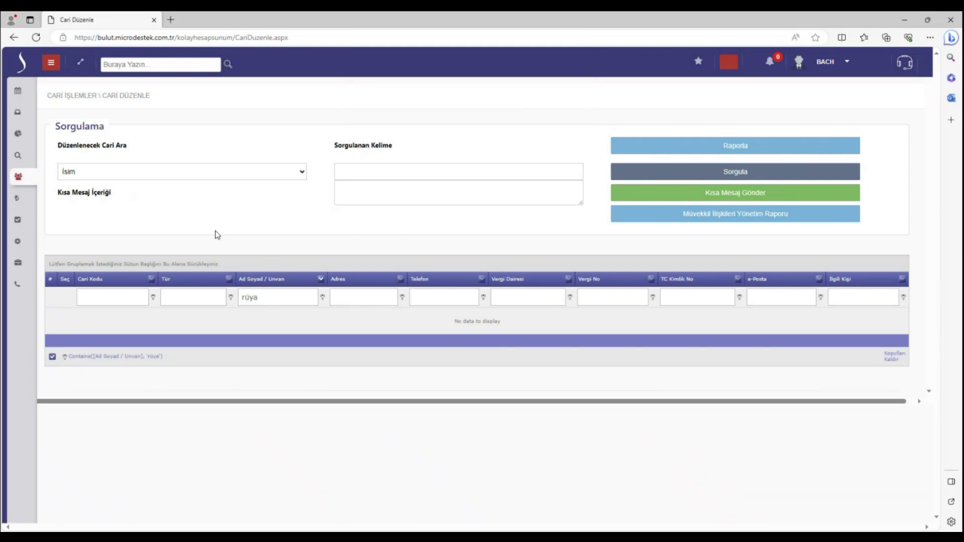
click(52, 65)
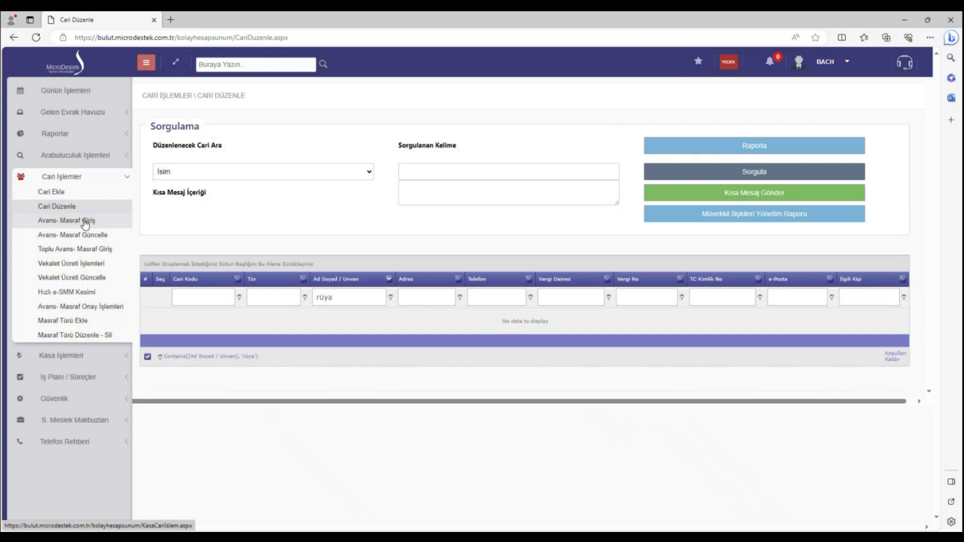
Open Avans - Masraf Giriş and check its Personel Kasası options, then go to Güvenlik > Parola - Kullanıcı Güncelle
click(85, 224)
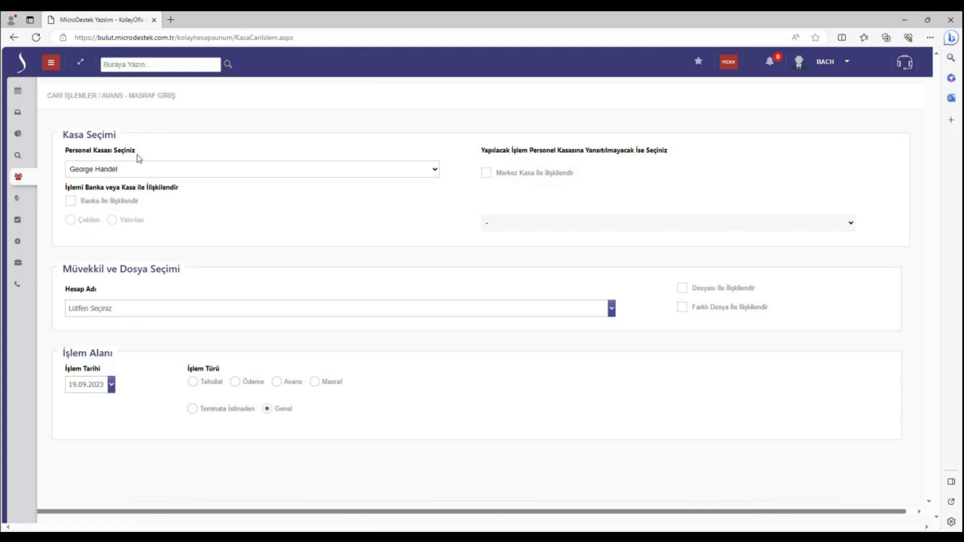
click(133, 174)
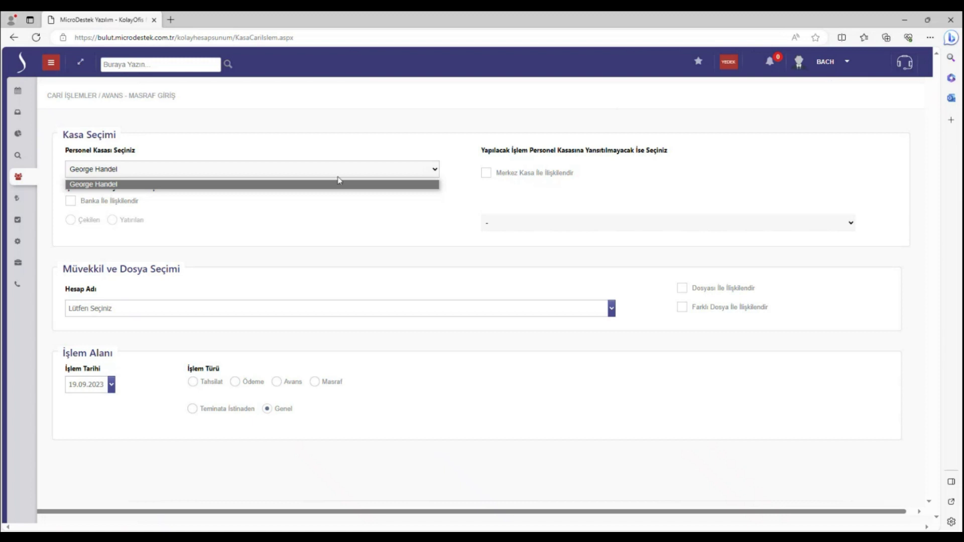
click(51, 62)
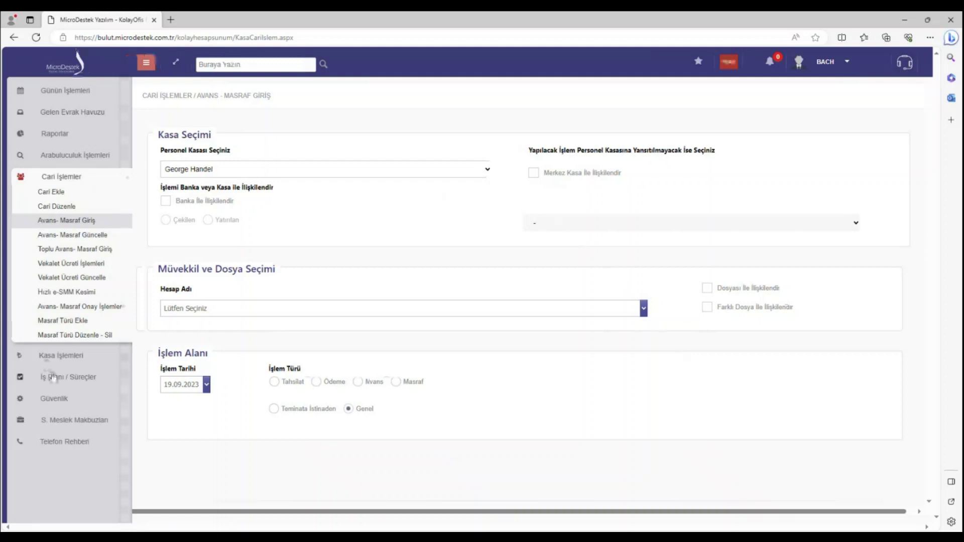
click(65, 402)
click(65, 415)
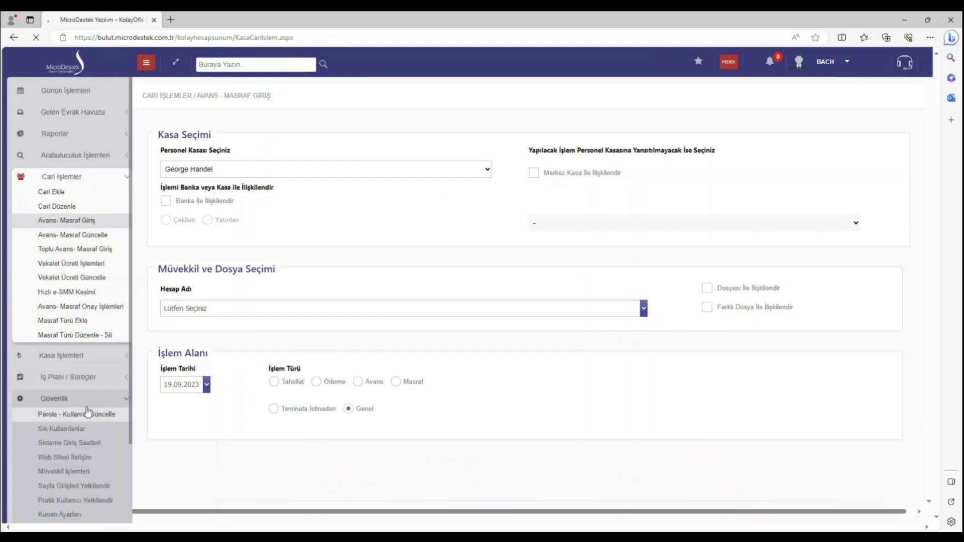
Open the user's account row and inspect its Ad, Soyad and Kullanıcı Adı fields
click(55, 194)
double_click(443, 245)
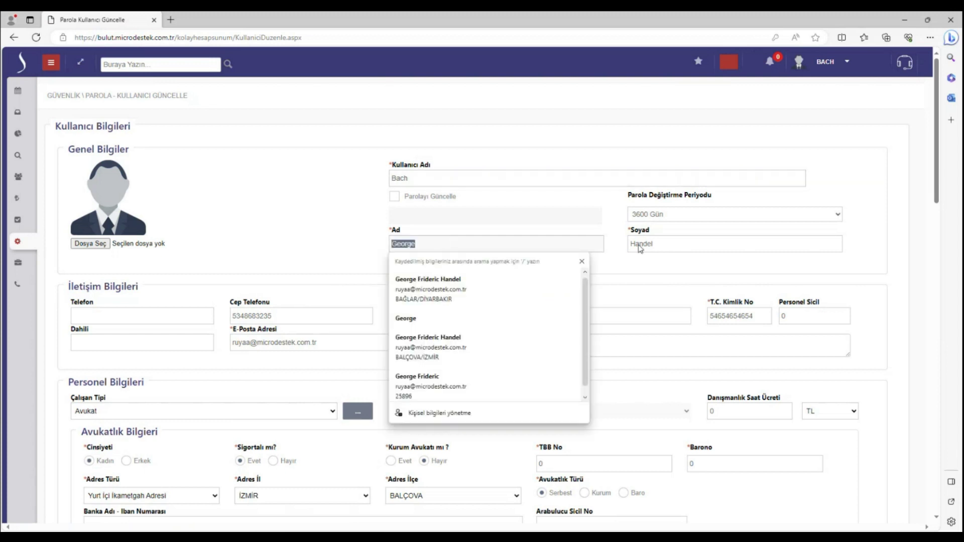
double_click(664, 247)
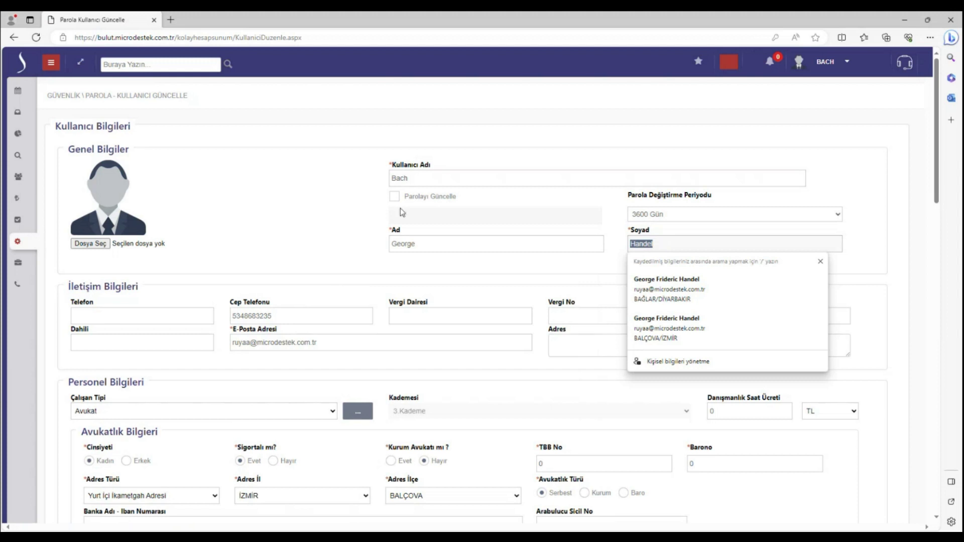
click(425, 175)
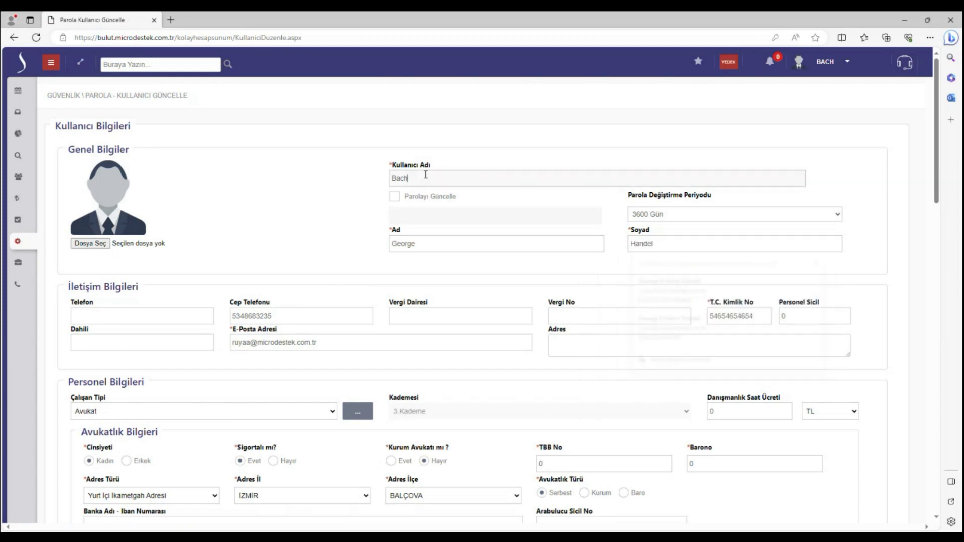
double_click(415, 179)
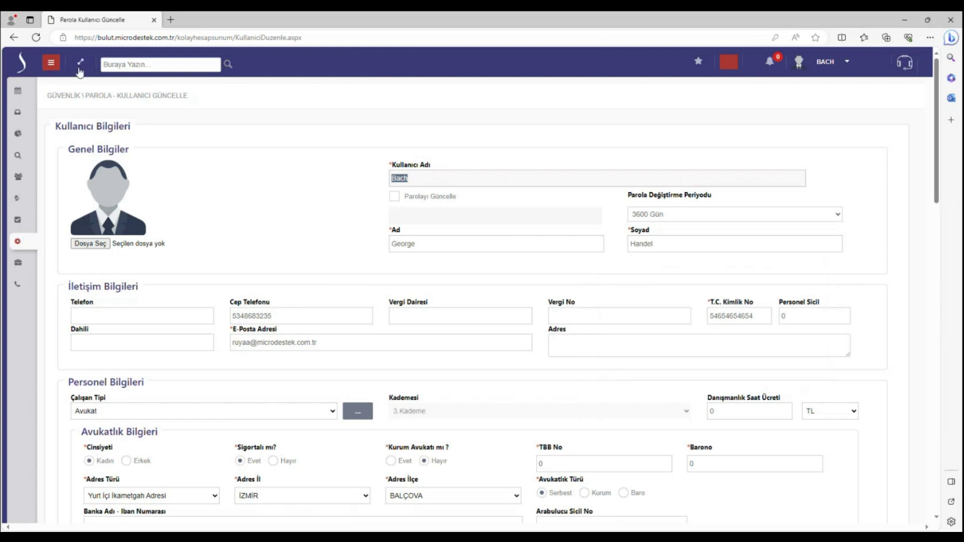
Return to Avans - Masraf Giriş and look through the Hesap Adı list without choosing
mouse_move(17, 175)
click(65, 172)
click(79, 226)
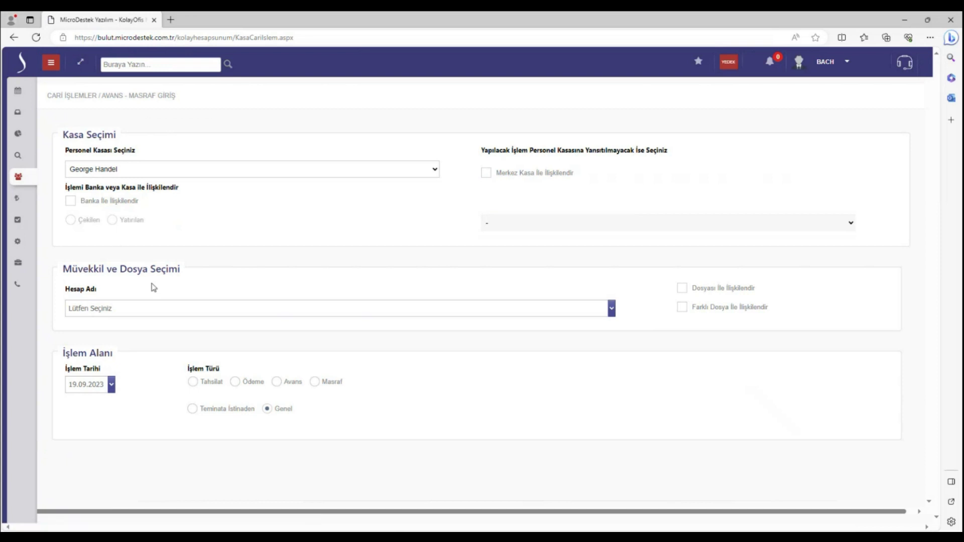
click(157, 308)
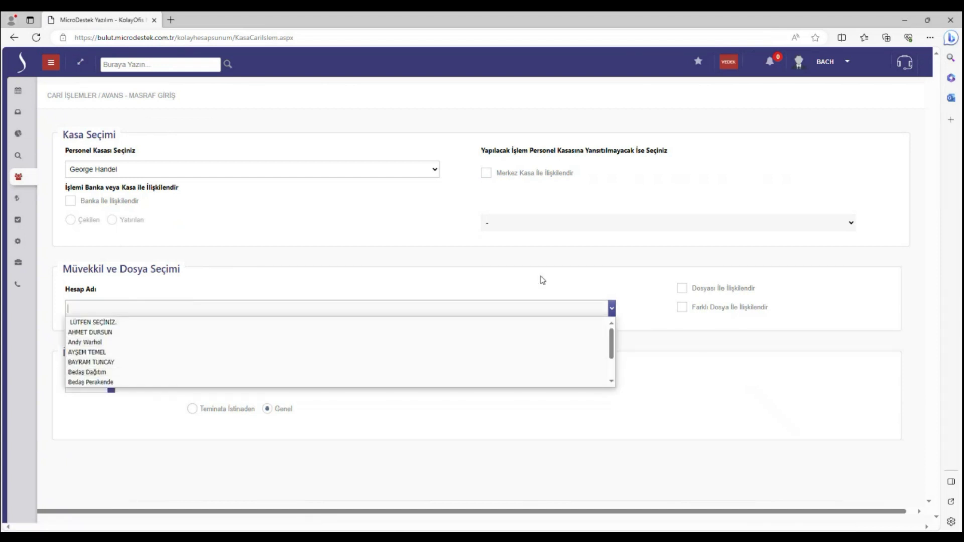
click(594, 284)
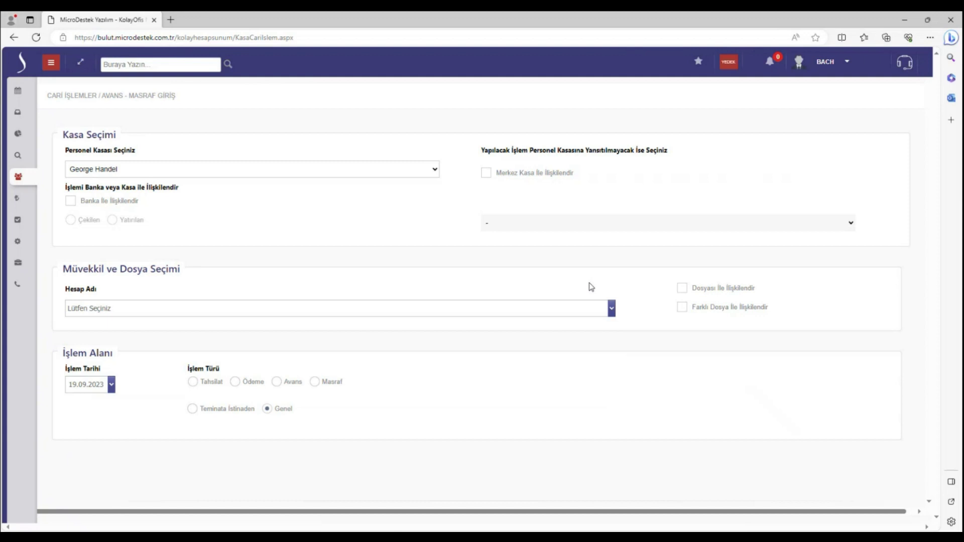
Open Kasa İşlemleri > Personel Cari İşlemler from the navigation menu
click(51, 62)
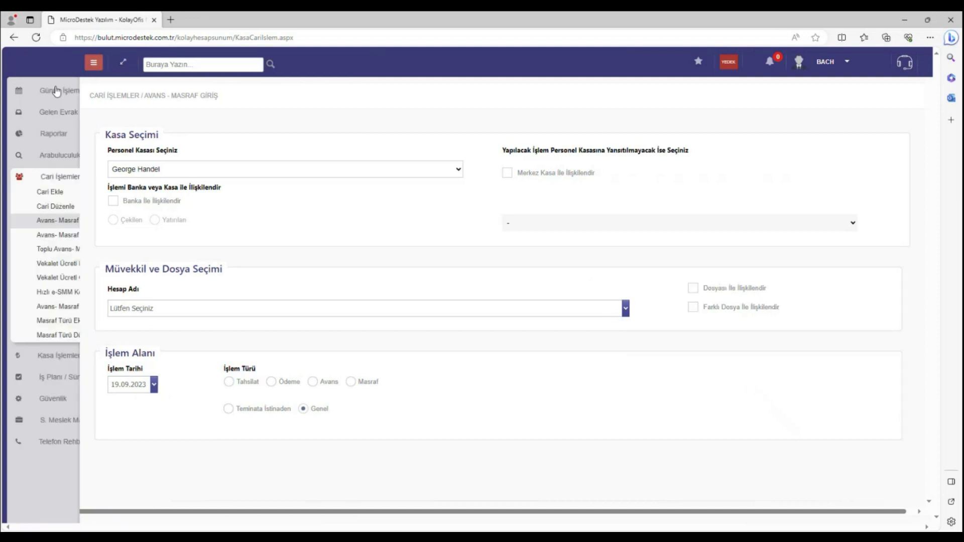
click(60, 180)
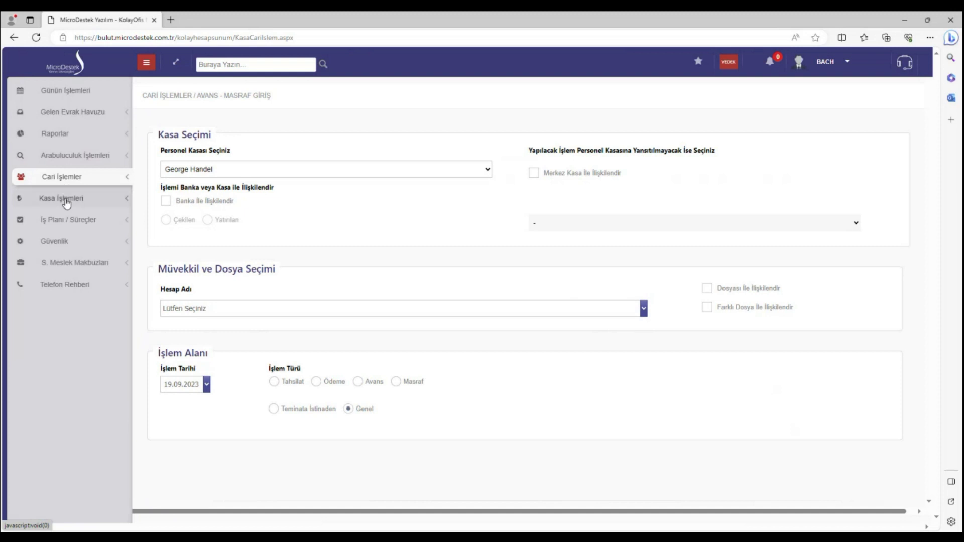
click(65, 203)
click(69, 218)
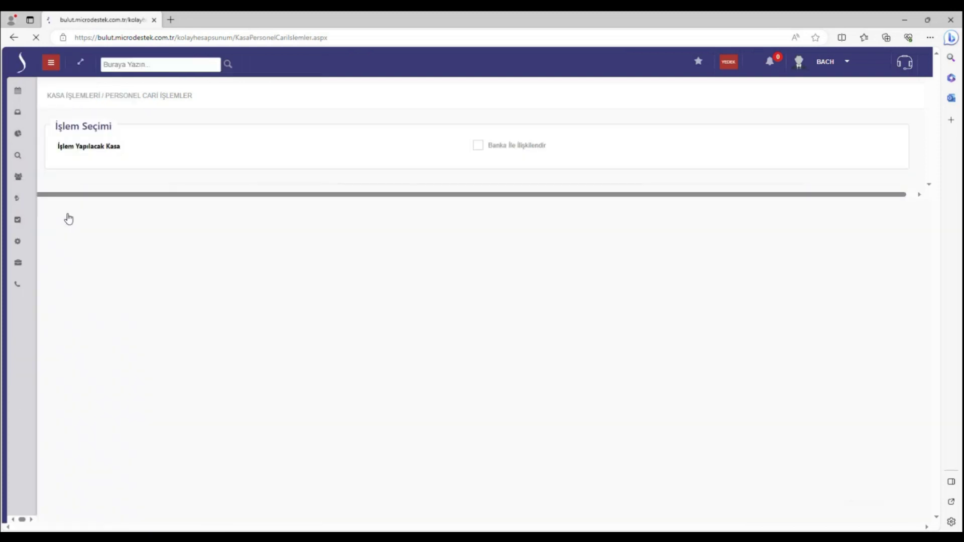
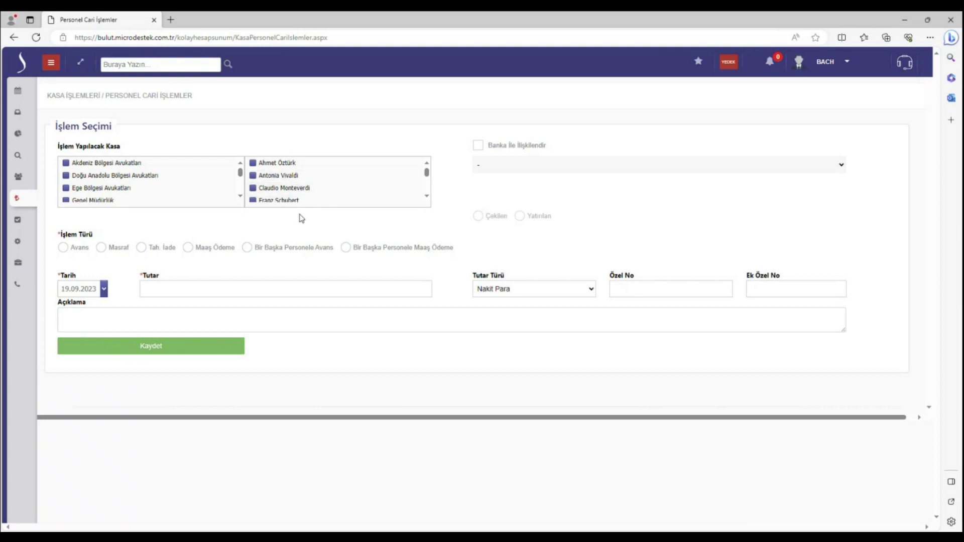
Run Personel Hesap Özeti by Hesap Adı for one staff member: borç ₺50.000,00, balance -₺47.565,00
click(51, 62)
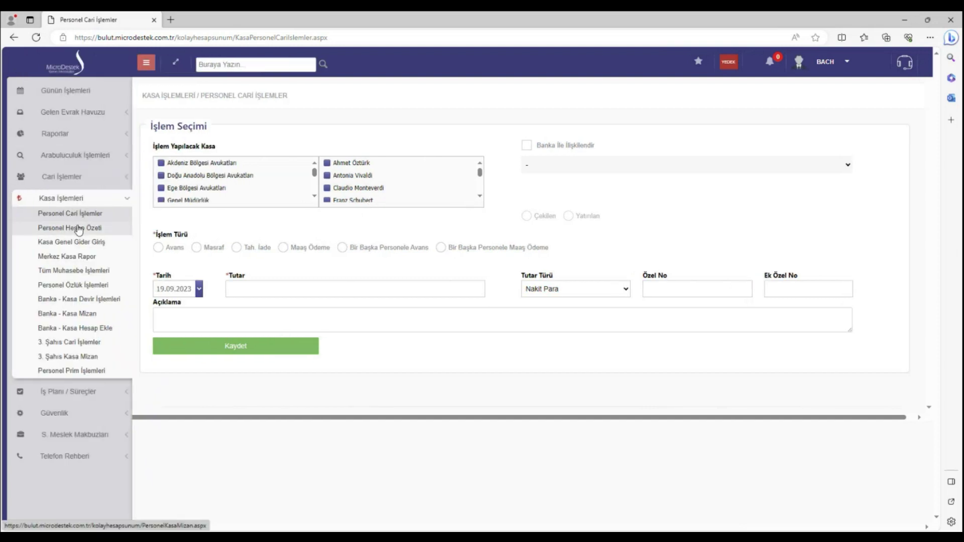
click(79, 229)
click(64, 146)
click(97, 166)
click(134, 196)
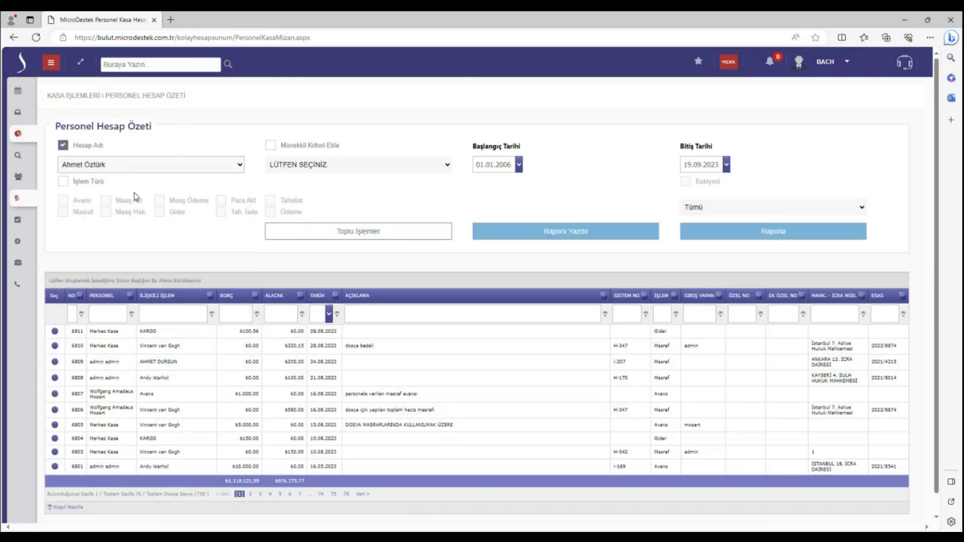
click(736, 232)
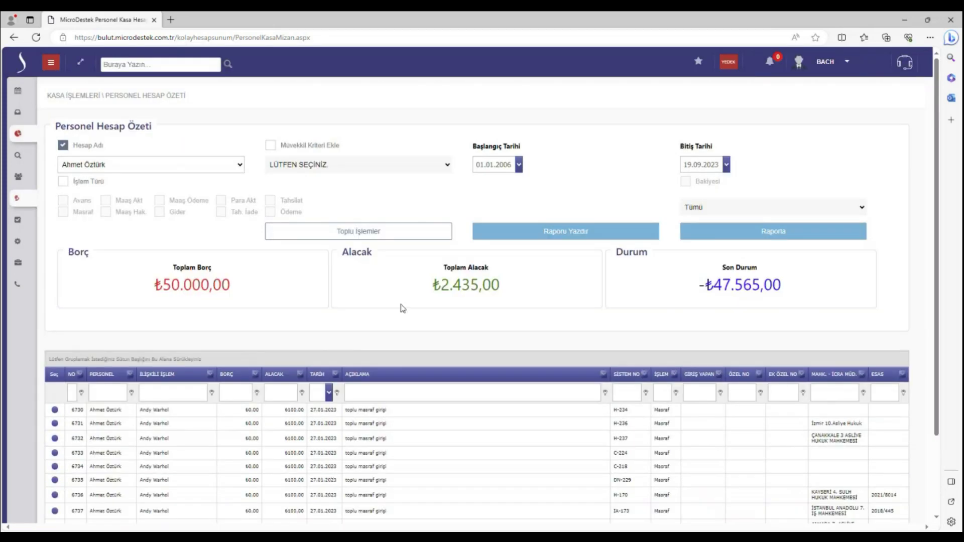
click(50, 64)
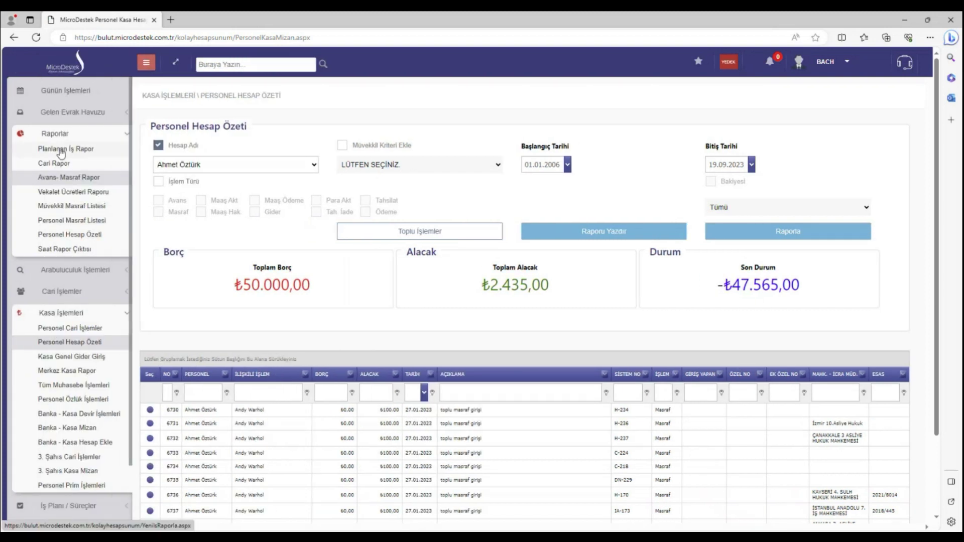
Open Kasa Gelir - Gider Giriş for Merkez Kasa, toggling Gider and returning to Gelir
click(95, 358)
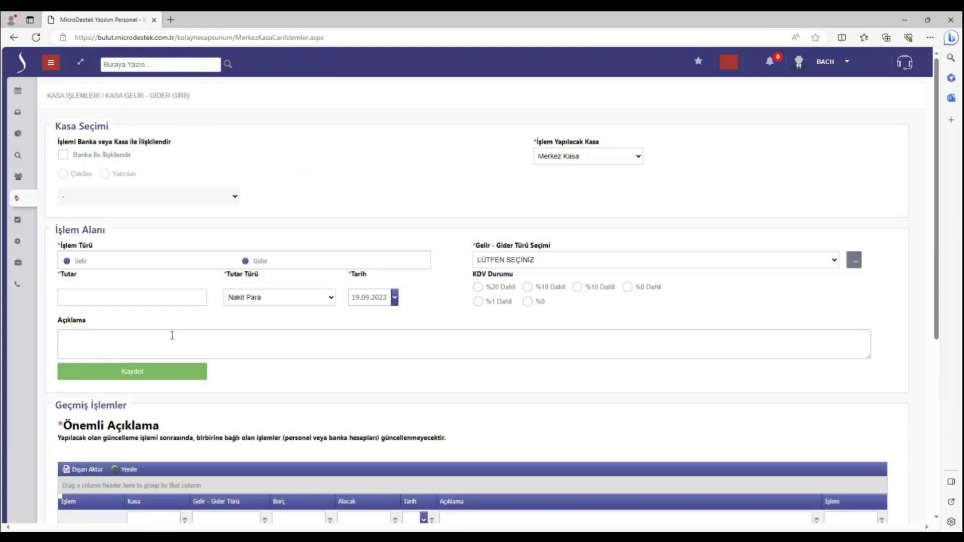
click(247, 261)
click(78, 265)
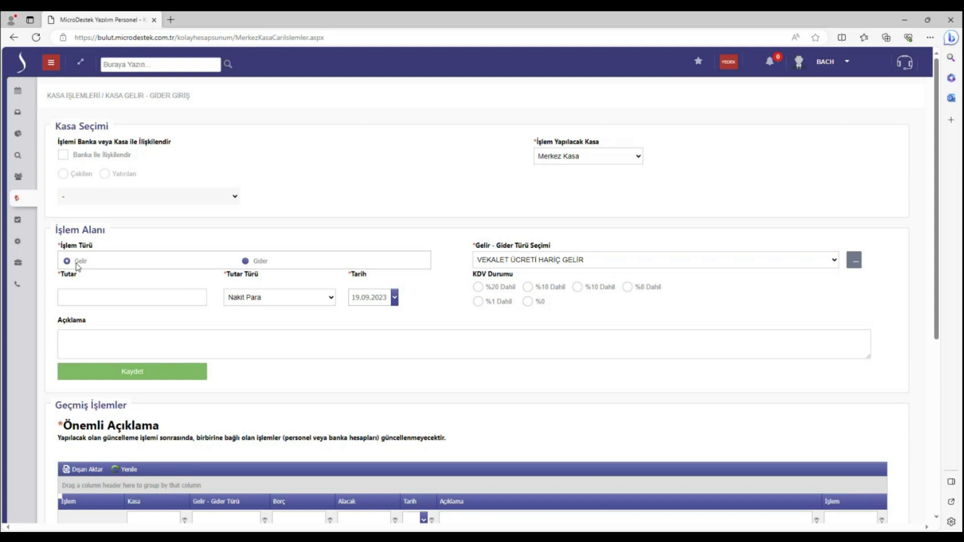
click(51, 63)
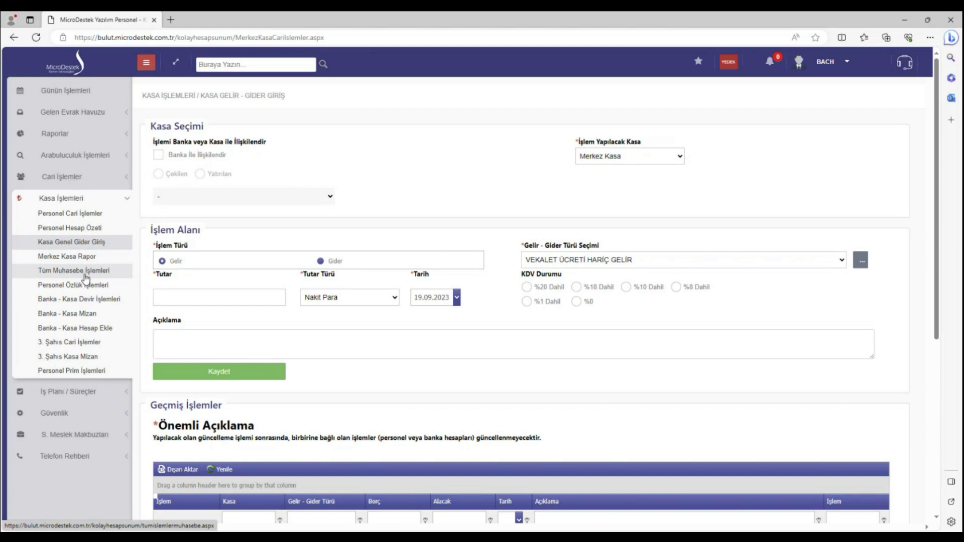
Open Tüm Muhasebe İşlemleri and scroll down to the 57 İcra İşlemleri records totalling ₺691.344,56
click(86, 272)
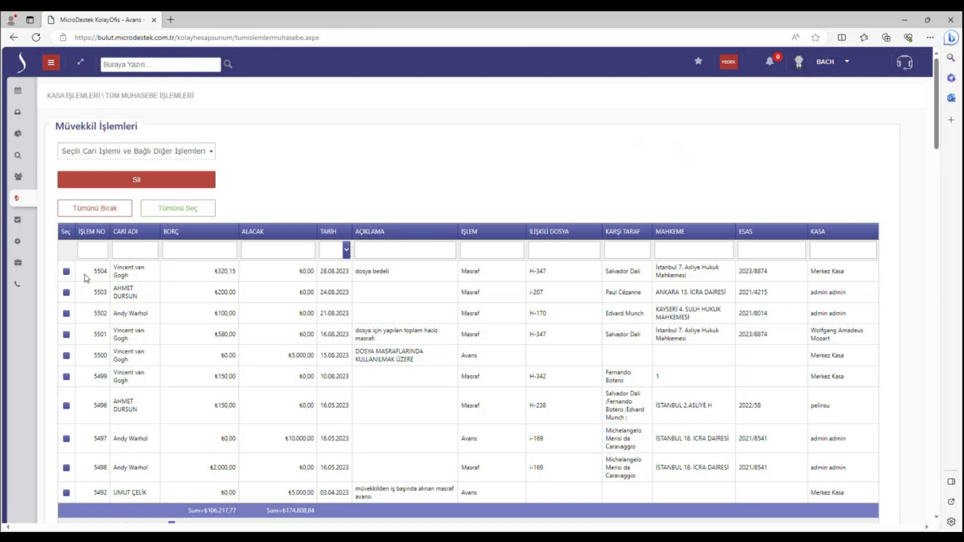
scroll(85, 277, down, 20)
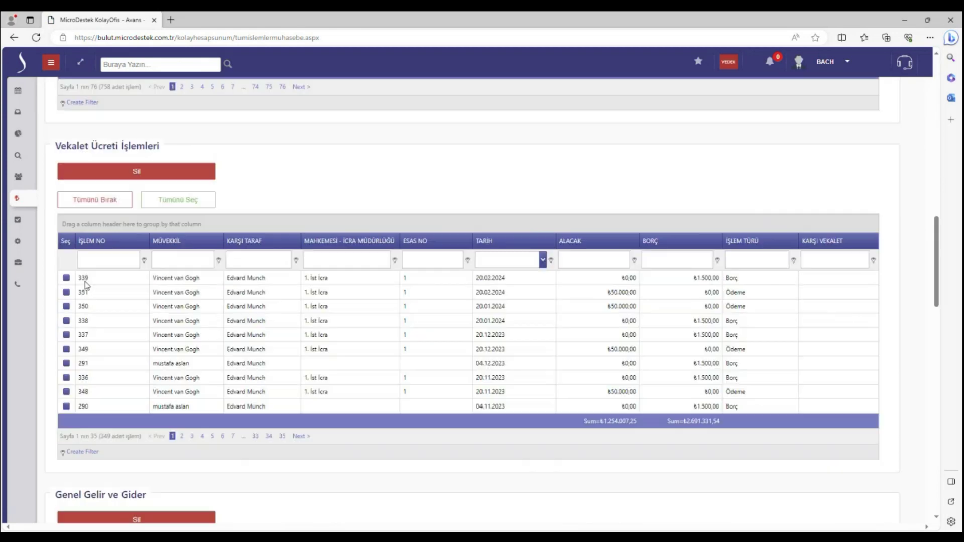
scroll(86, 284, down, 20)
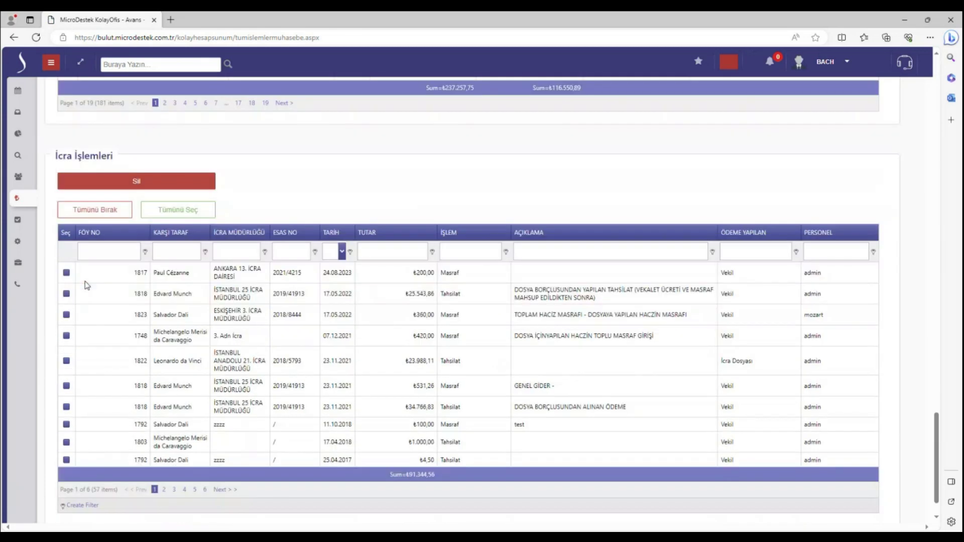
scroll(90, 281, down, 2)
In the sidebar, collapse Kasa İşlemleri and expand İş Planı / Süreçler and Güvenlik
click(43, 64)
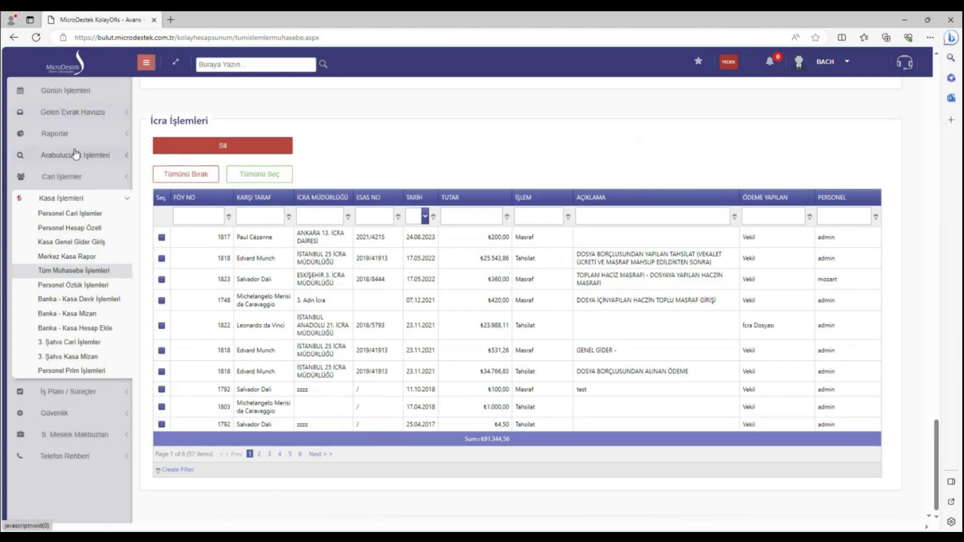
click(71, 201)
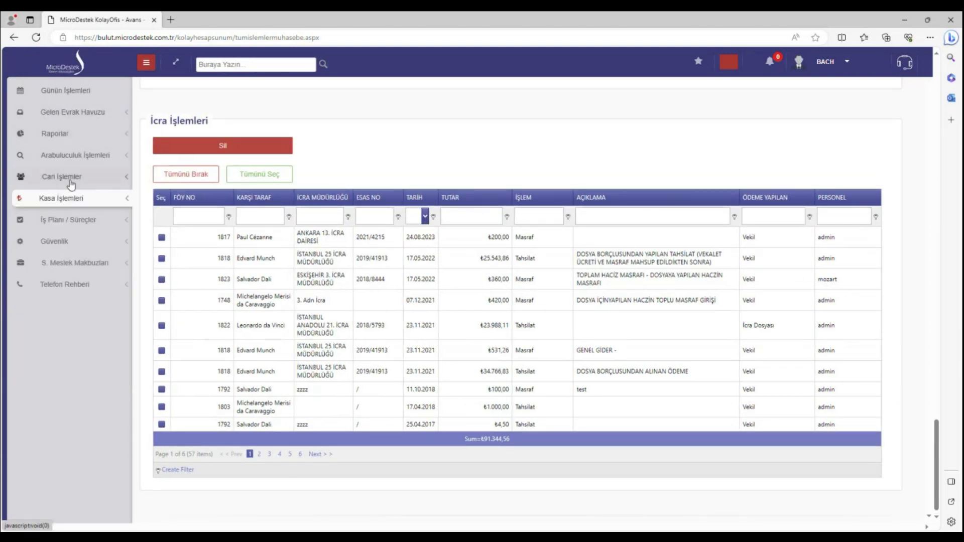
click(74, 224)
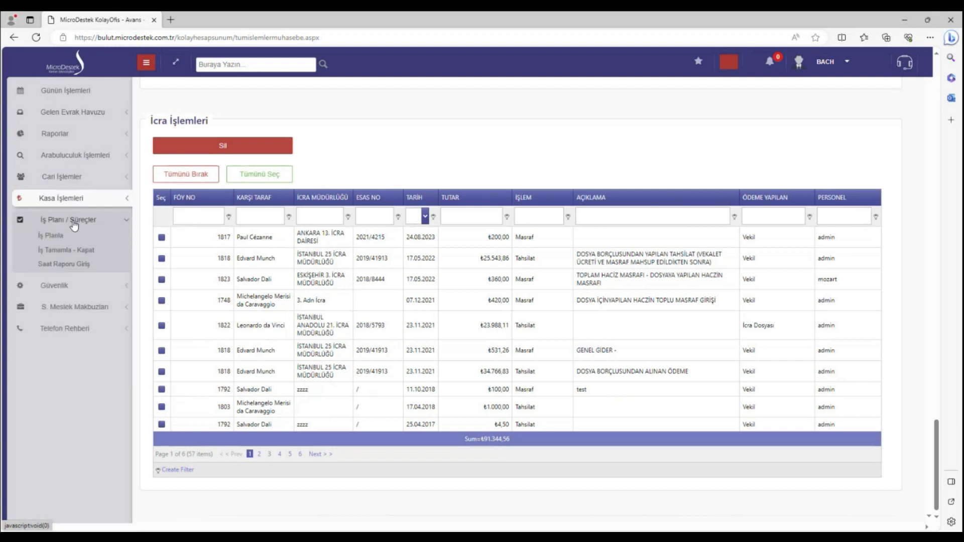
click(60, 287)
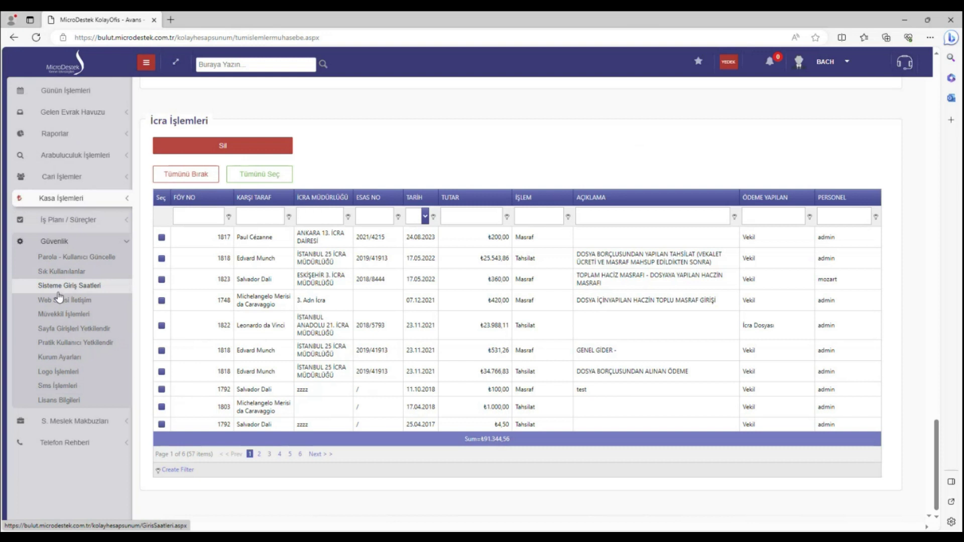
Open Kurum Ayarları and filter İzin Konusu by 'GÜVENLİK' to find the login security-code setting
click(81, 360)
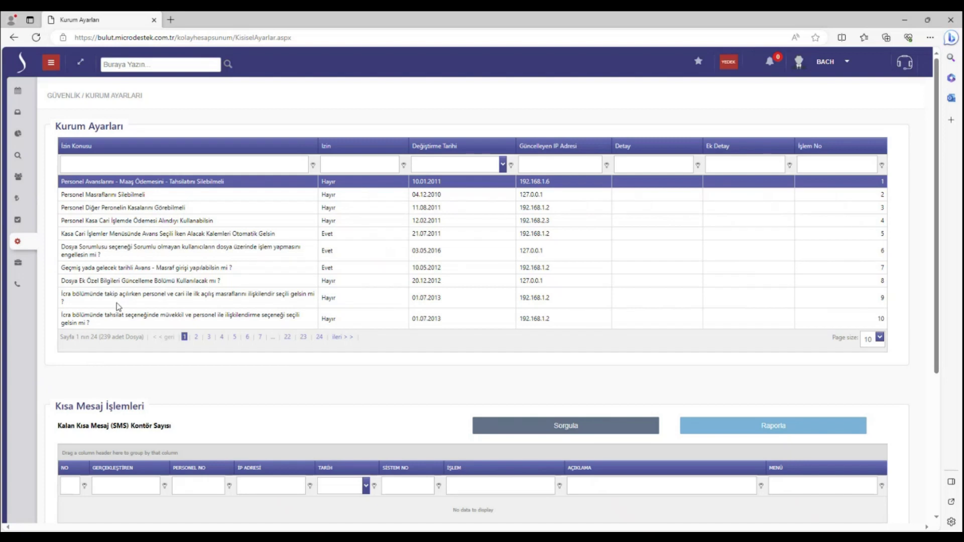
click(132, 165)
text(GÜVENLİ)
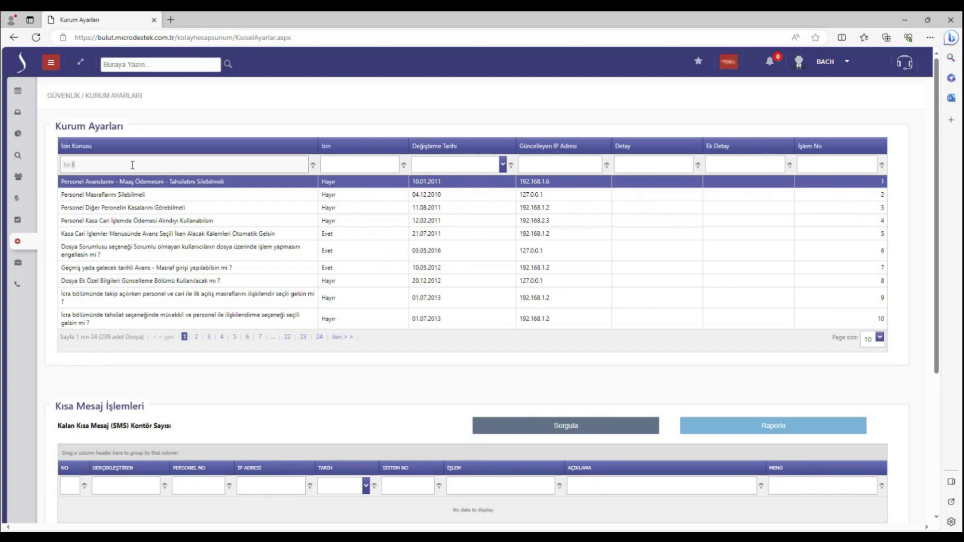
text(K)
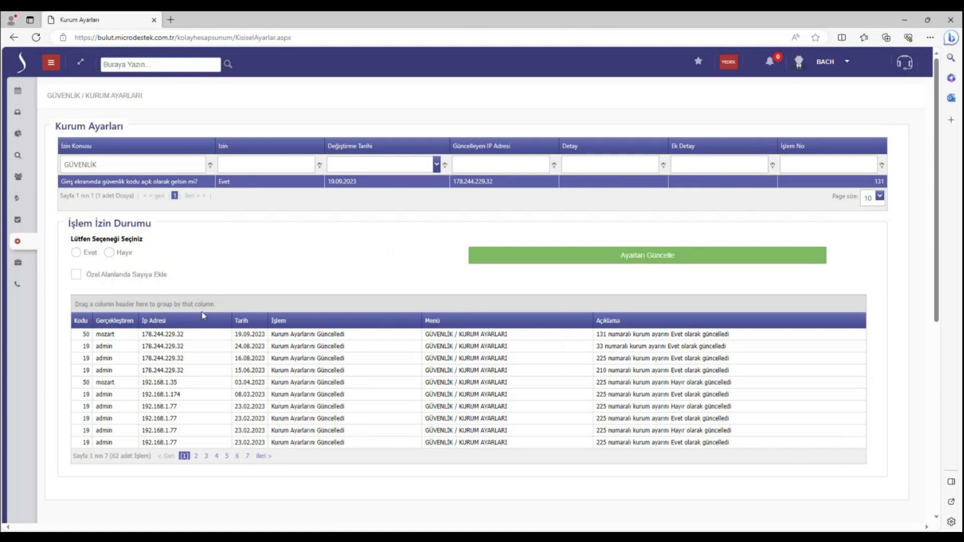
click(51, 63)
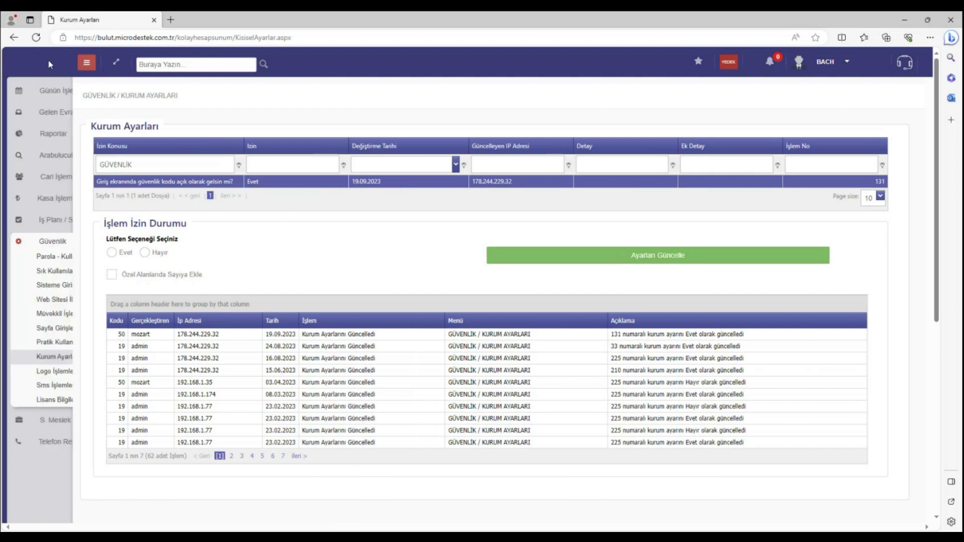
Review Logo İşlemleri, then open Pratik Kullanıcı Yetkilendir listing all users
click(69, 374)
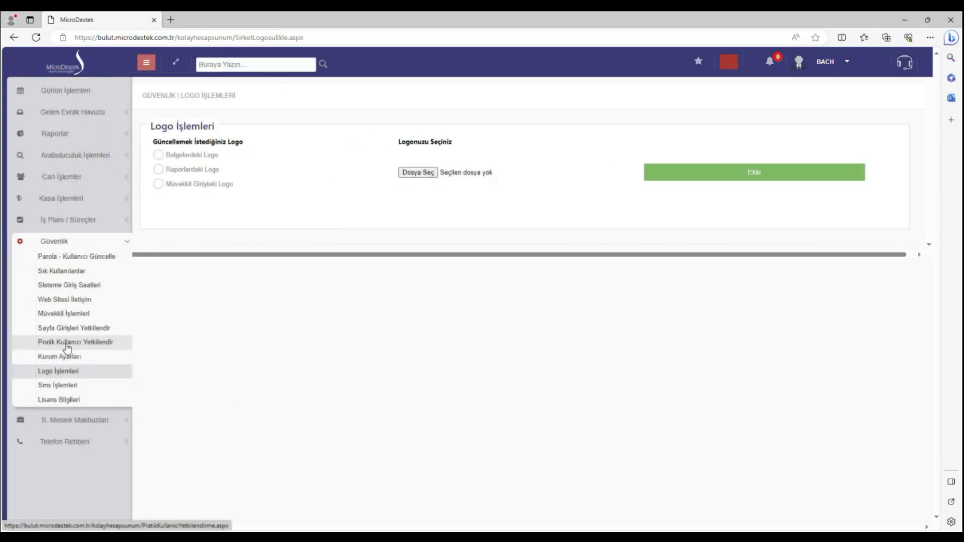
click(67, 345)
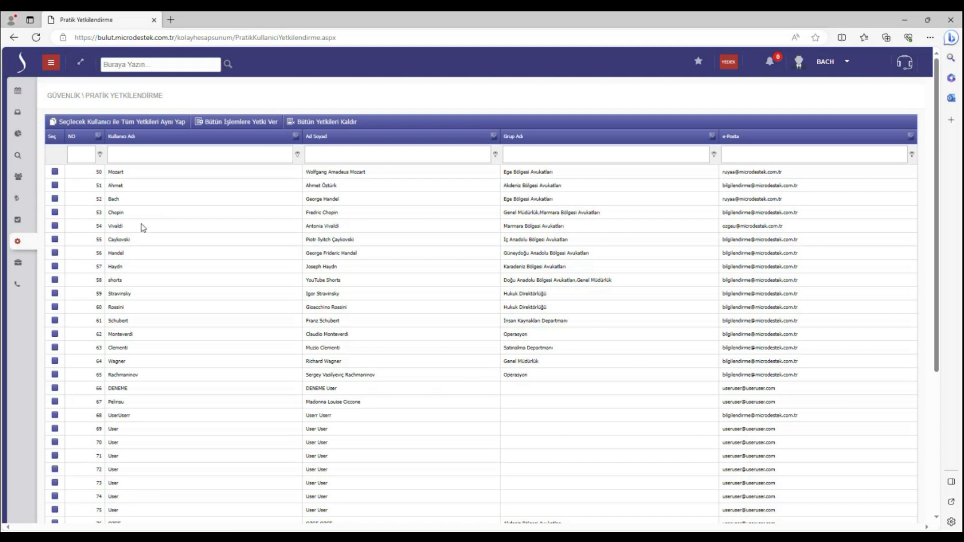
Tick user 54, choose a source user to copy all permissions from, then close without applying
click(55, 226)
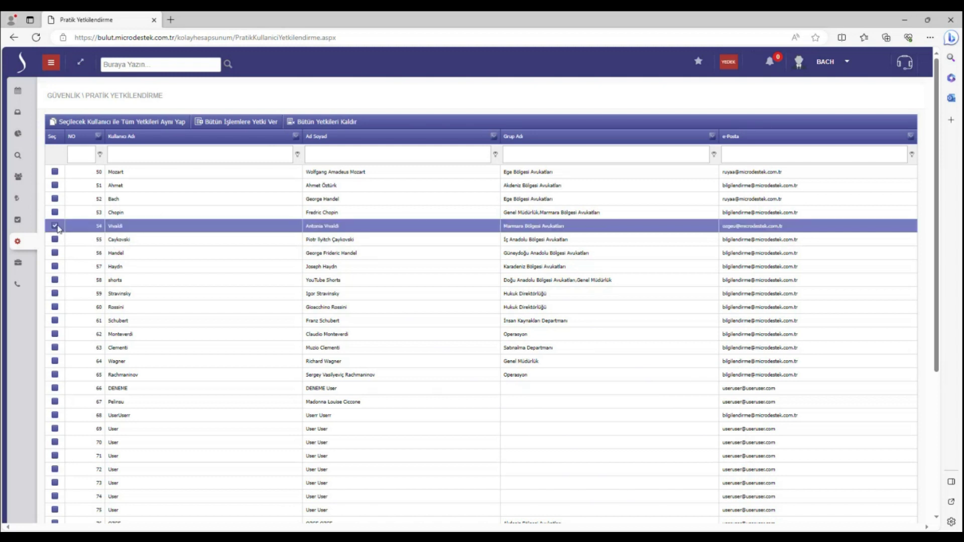
click(143, 125)
click(334, 285)
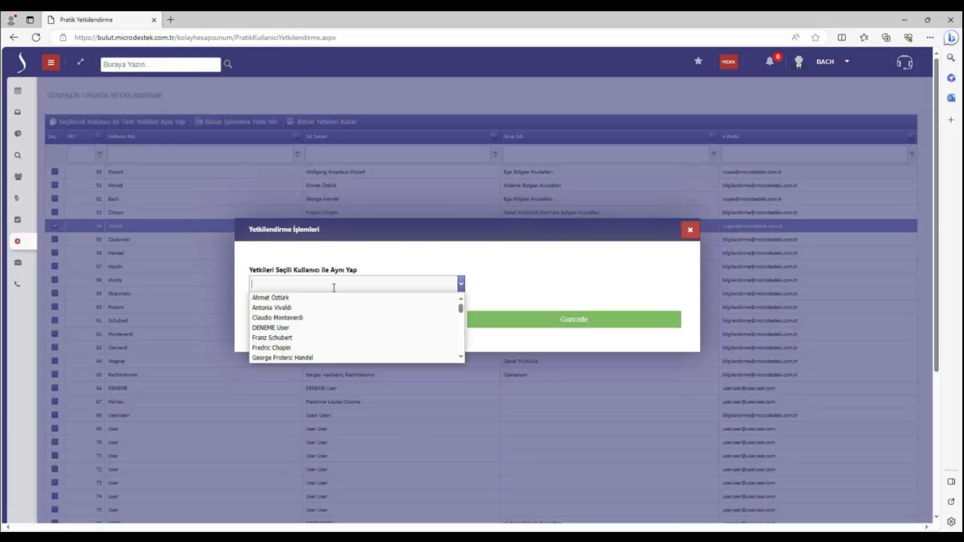
click(282, 298)
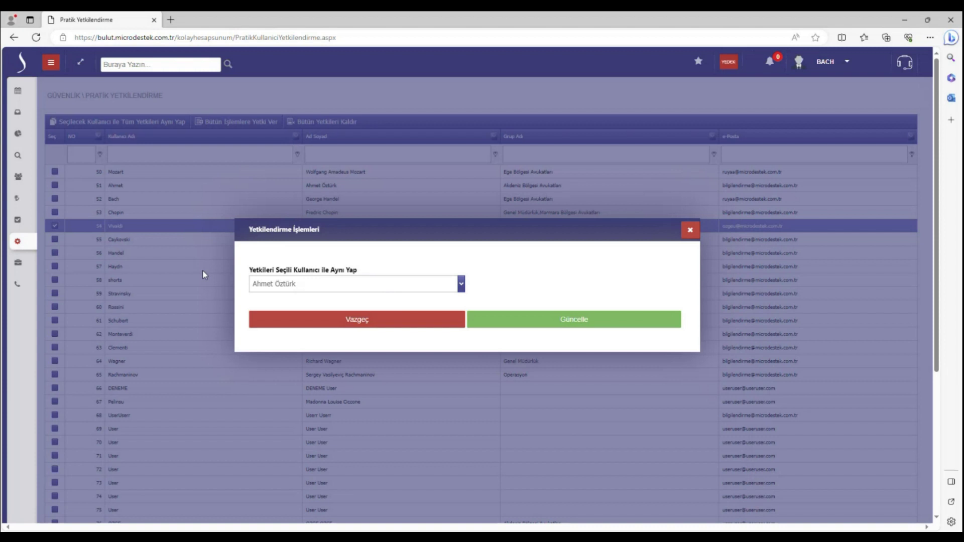
click(690, 231)
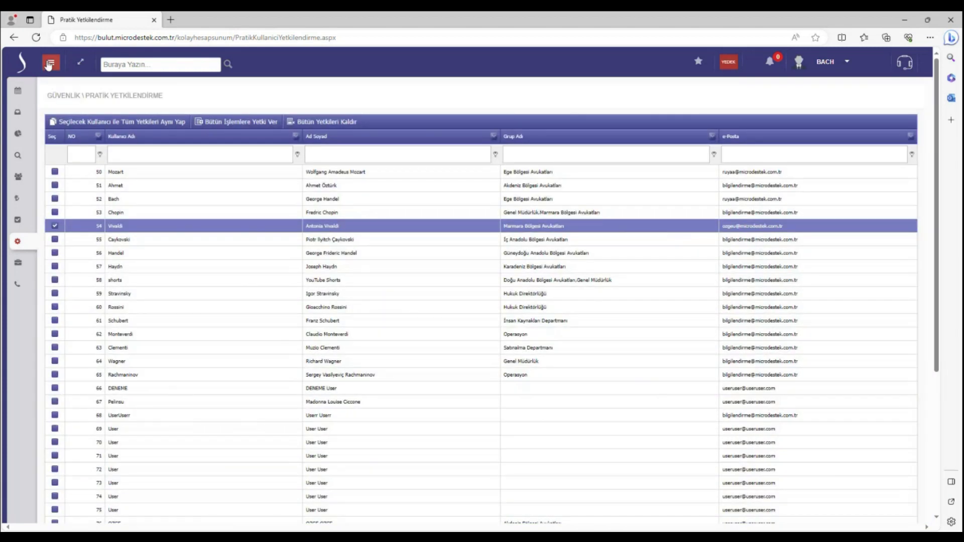
mouse_move(47, 65)
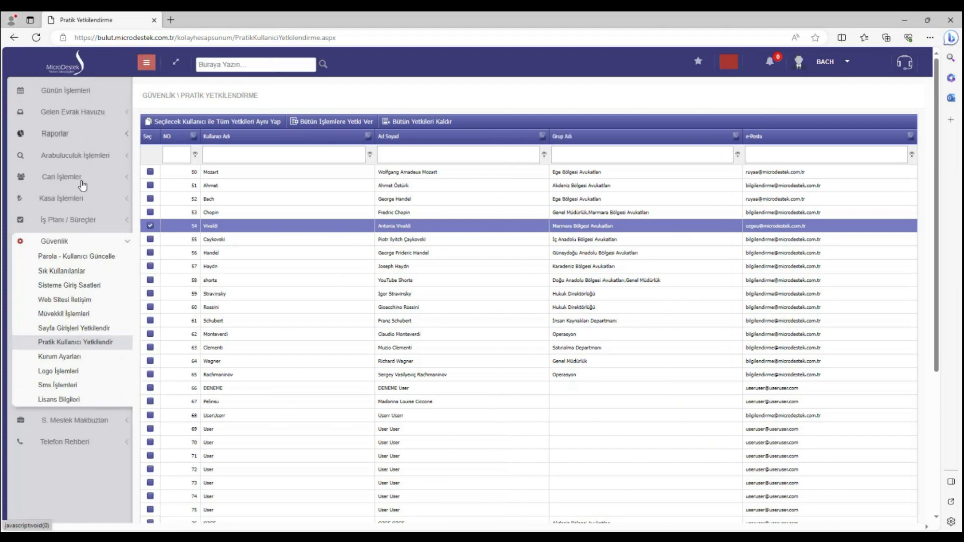
Open the Sisteme Giriş Saatleri login log, then collapse Güvenlik and expand İş Planı / Süreçler
click(86, 289)
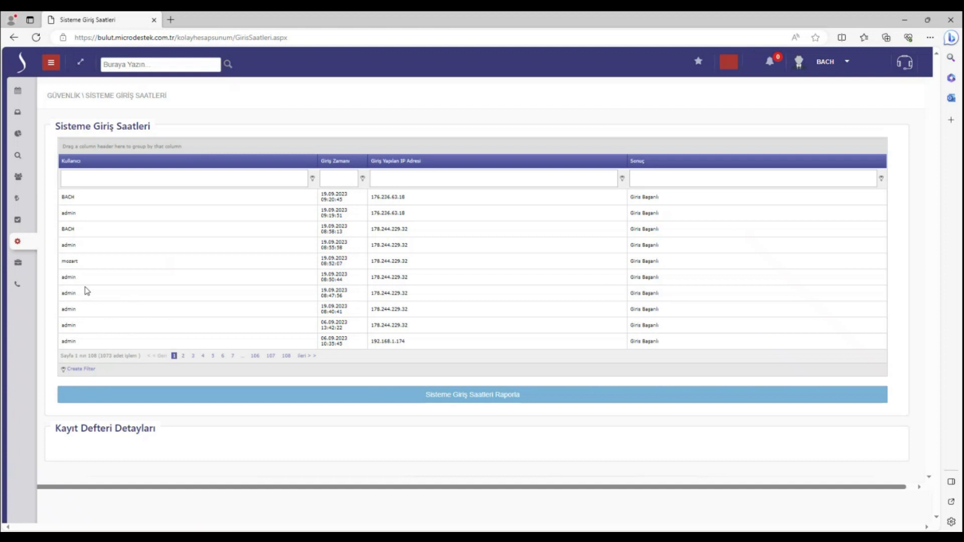
click(51, 62)
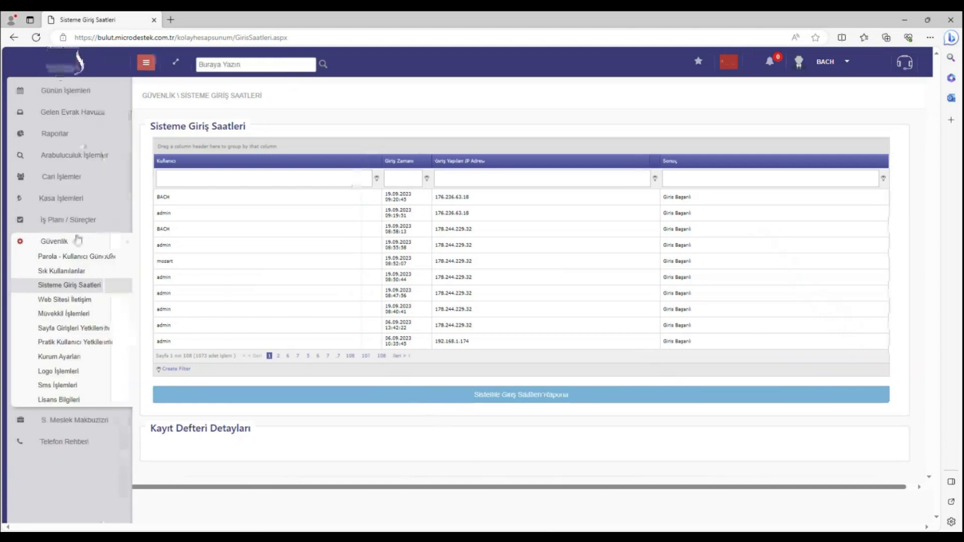
click(78, 240)
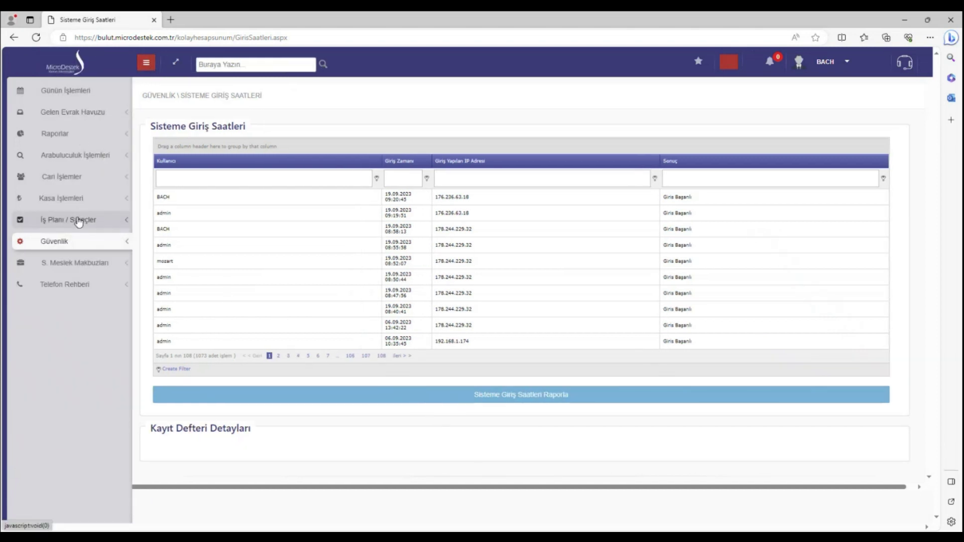
click(78, 221)
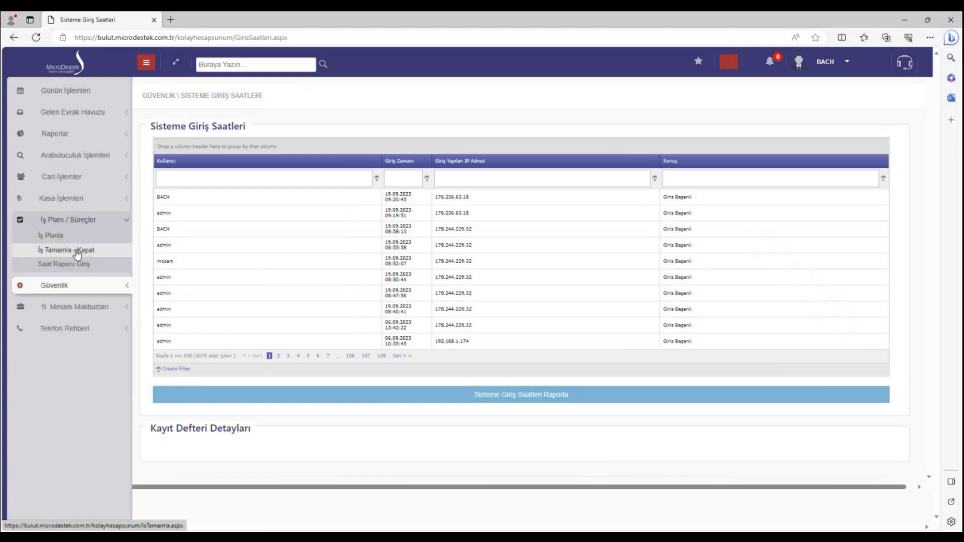
Open İş Tamamla - Kapat and scroll through all 22 pending work-plan items
click(77, 253)
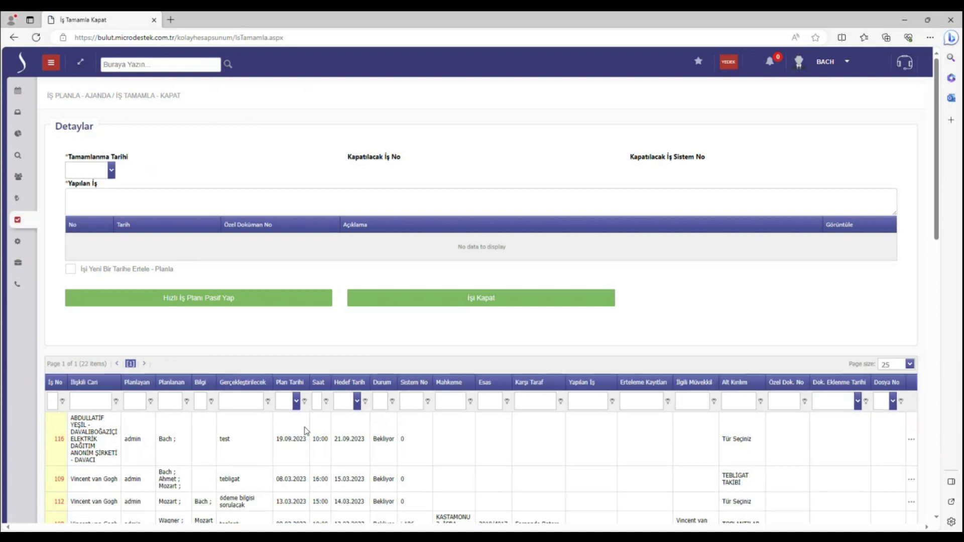
scroll(467, 496, down, 3)
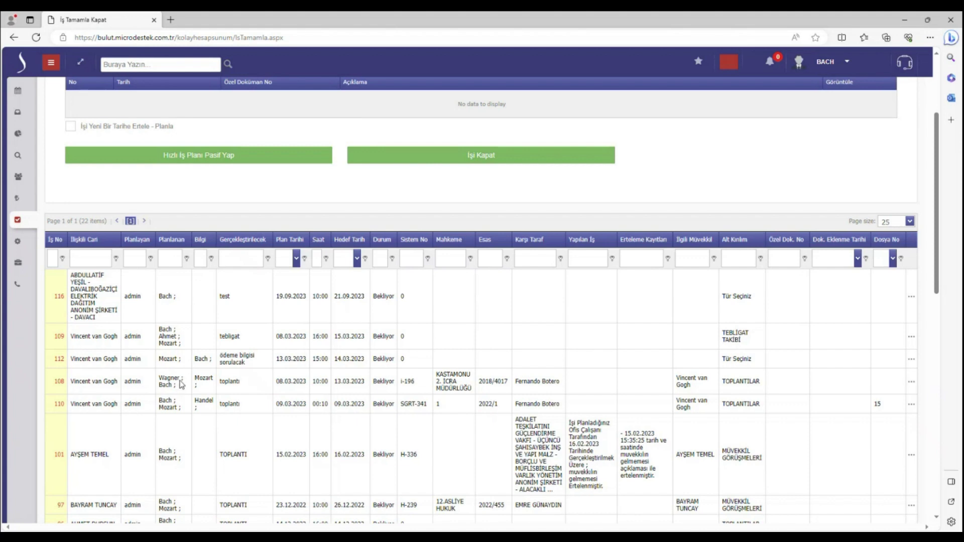
scroll(180, 388, down, 3)
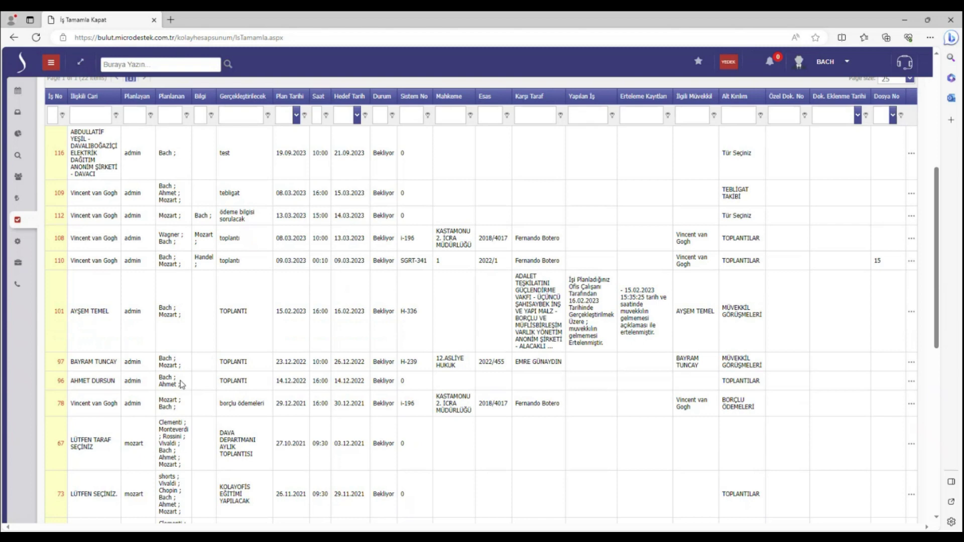
scroll(182, 385, down, 2)
scroll(182, 384, down, 3)
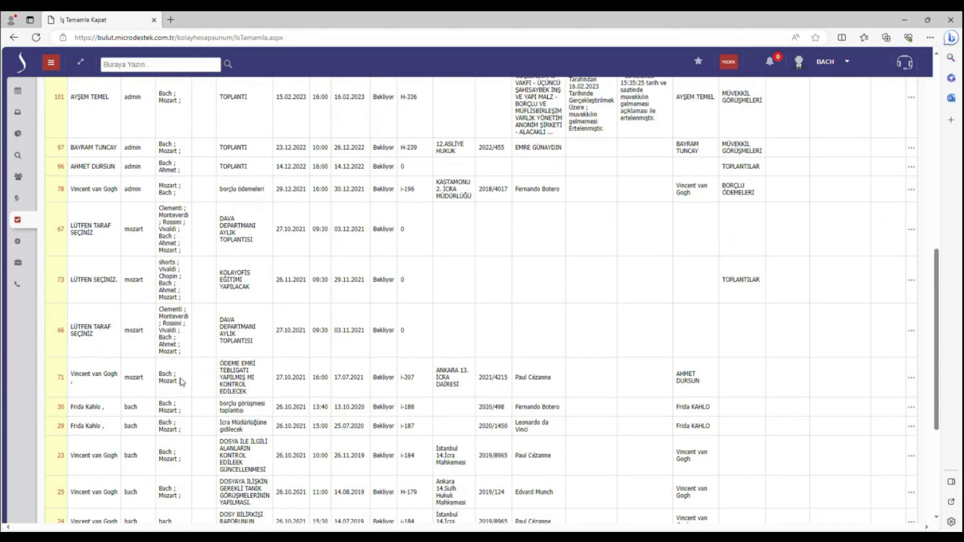
scroll(182, 381, down, 3)
scroll(182, 381, down, 2)
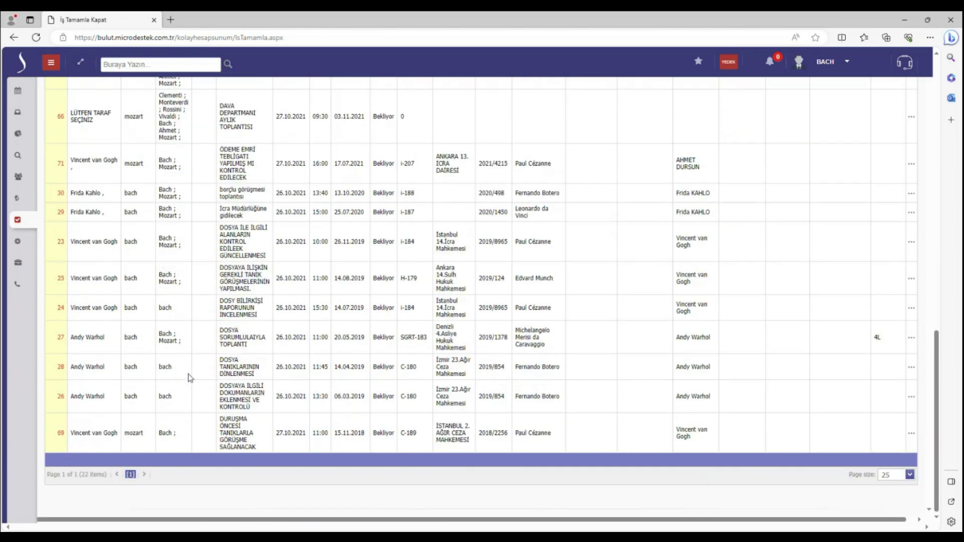
scroll(188, 383, up, 12)
scroll(196, 388, down, 12)
scroll(211, 380, up, 12)
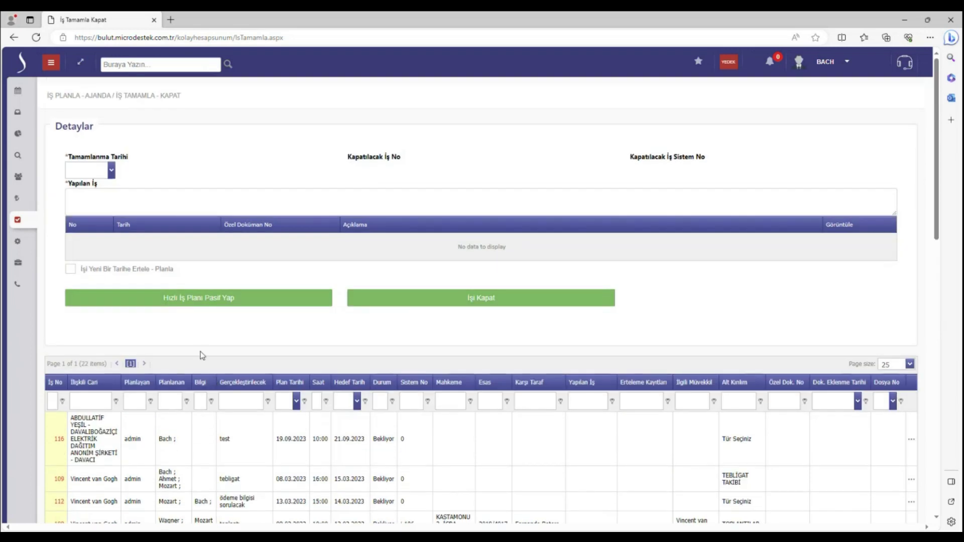
click(50, 62)
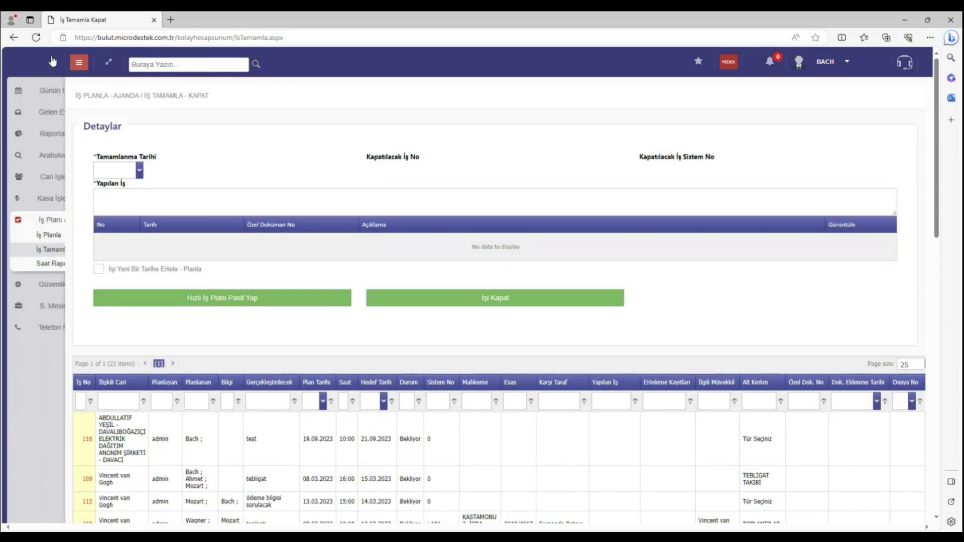
Open Saat Raporu Giriş showing four saved hour entries, then expand Kasa İşlemleri in the sidebar
click(80, 264)
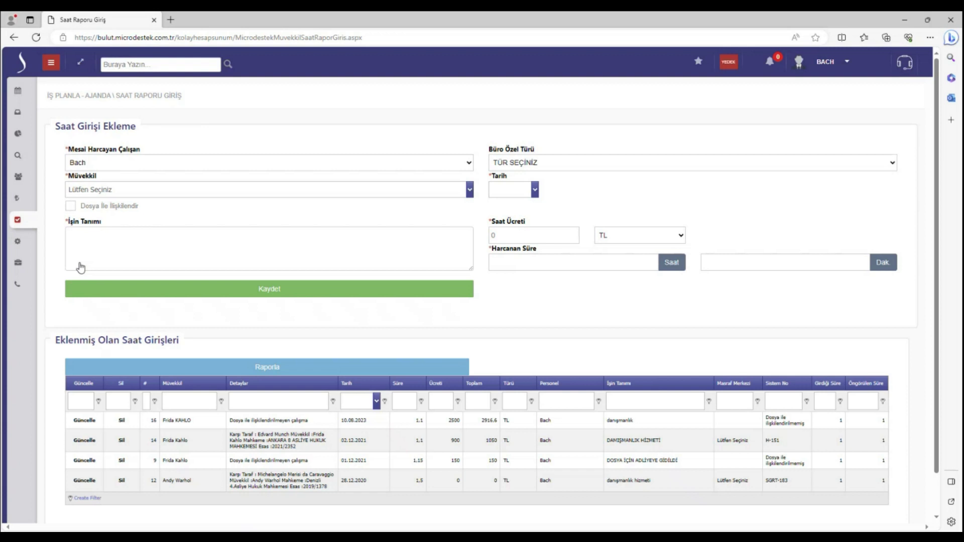
click(51, 63)
click(105, 201)
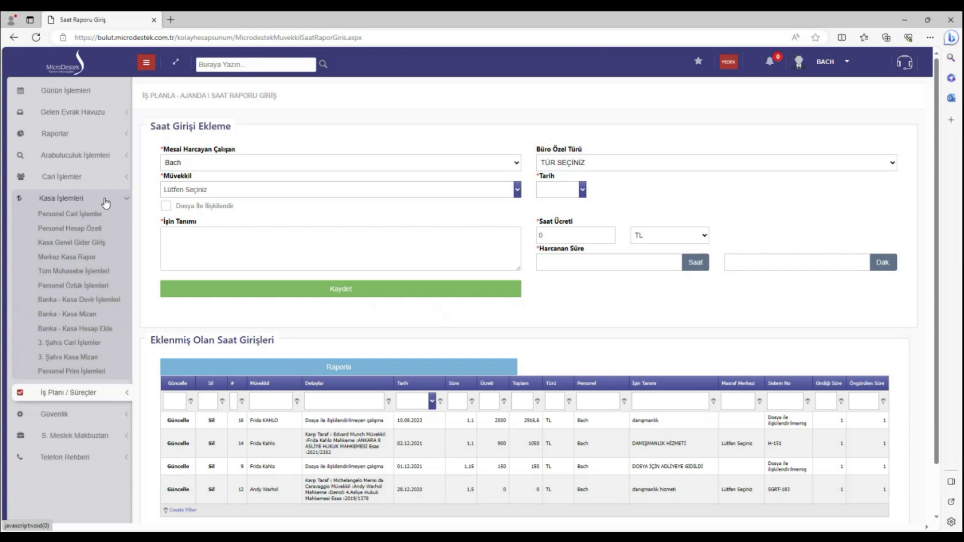
Open Banka - Kasa Hesap Ekle, switch to Banka Düzenle and load QNB MAAŞ HESABI
click(86, 330)
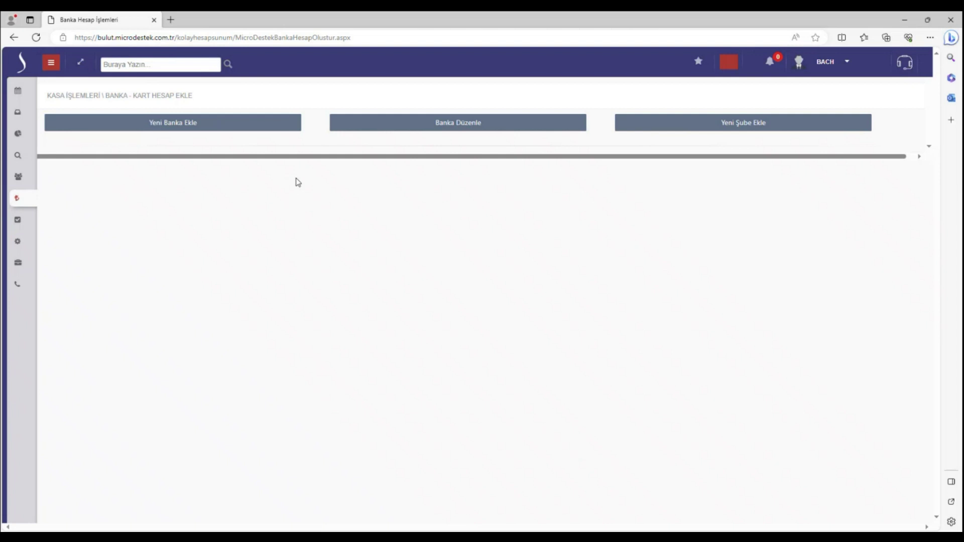
click(368, 128)
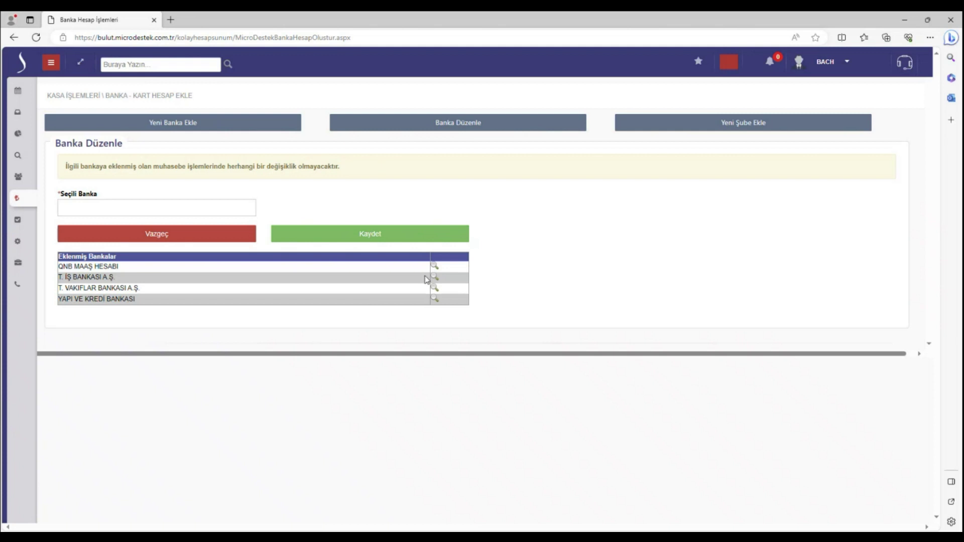
click(435, 266)
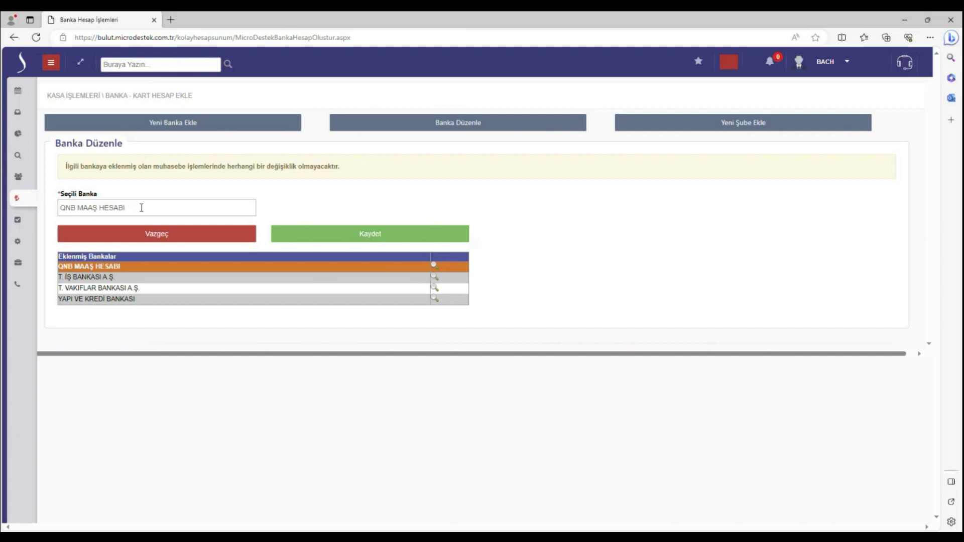
Load the AVUKAT, BORÇLU and KADIKÖY branches in the new-branch form, then open the bank-card transfer page
click(704, 129)
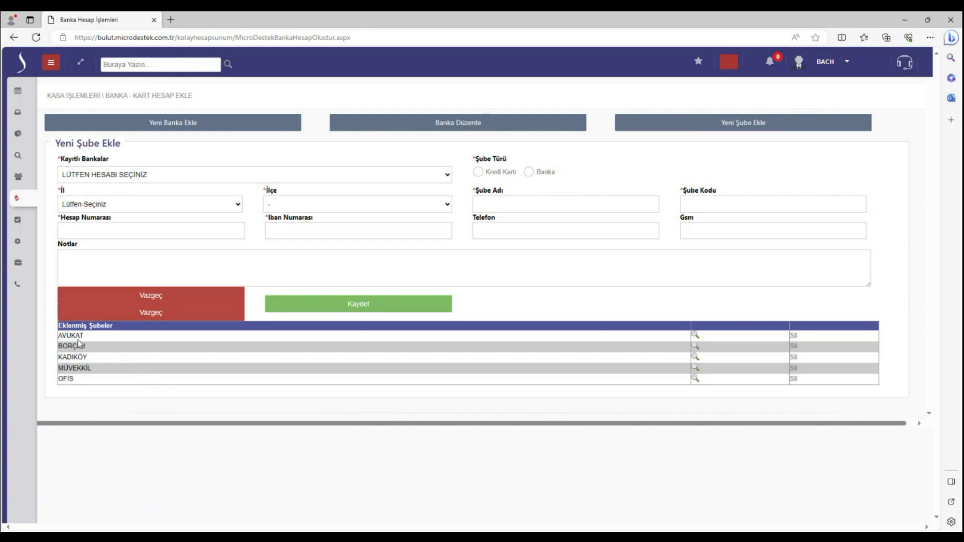
click(697, 337)
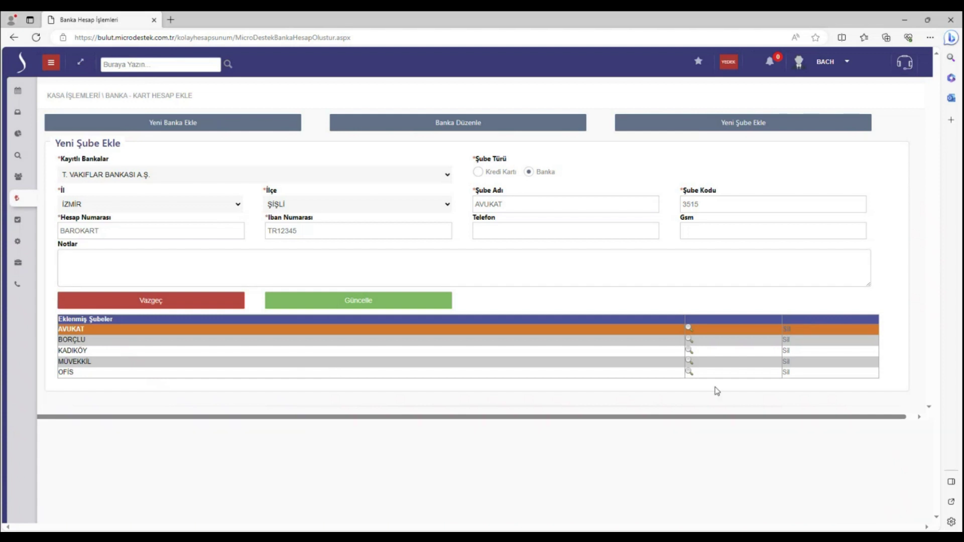
click(689, 341)
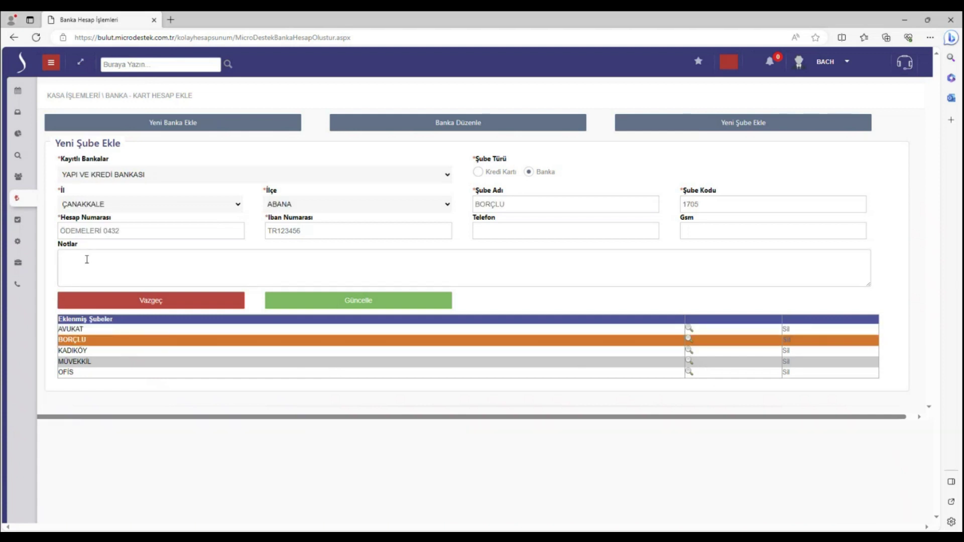
click(690, 351)
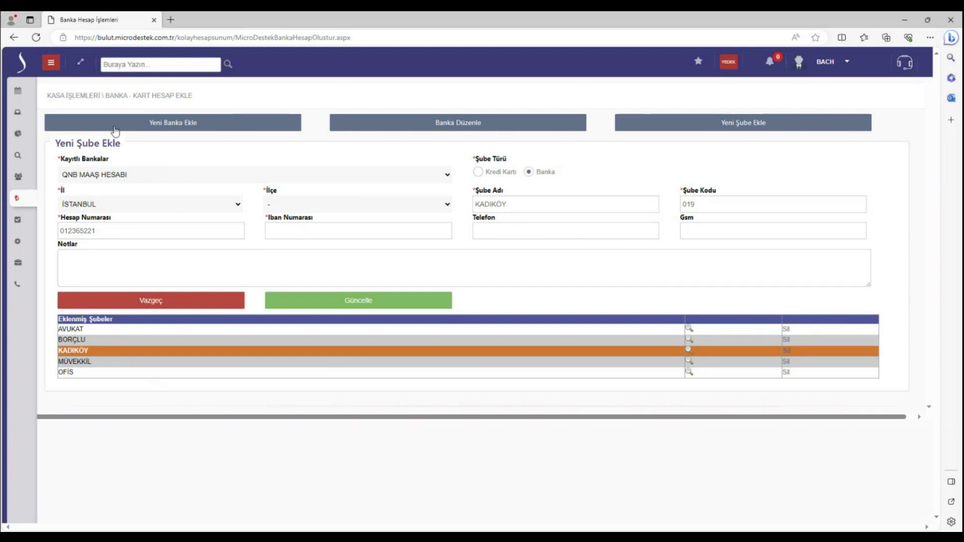
click(54, 63)
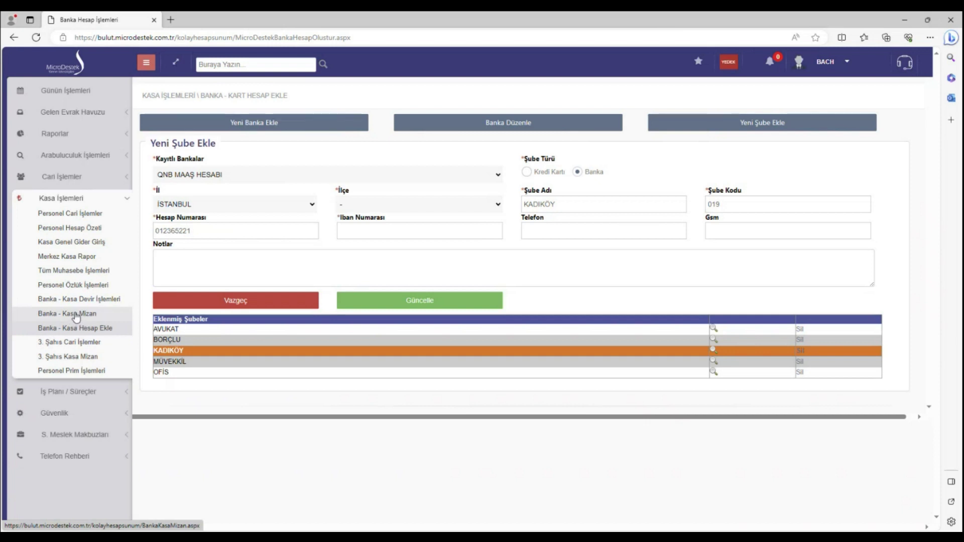
click(80, 304)
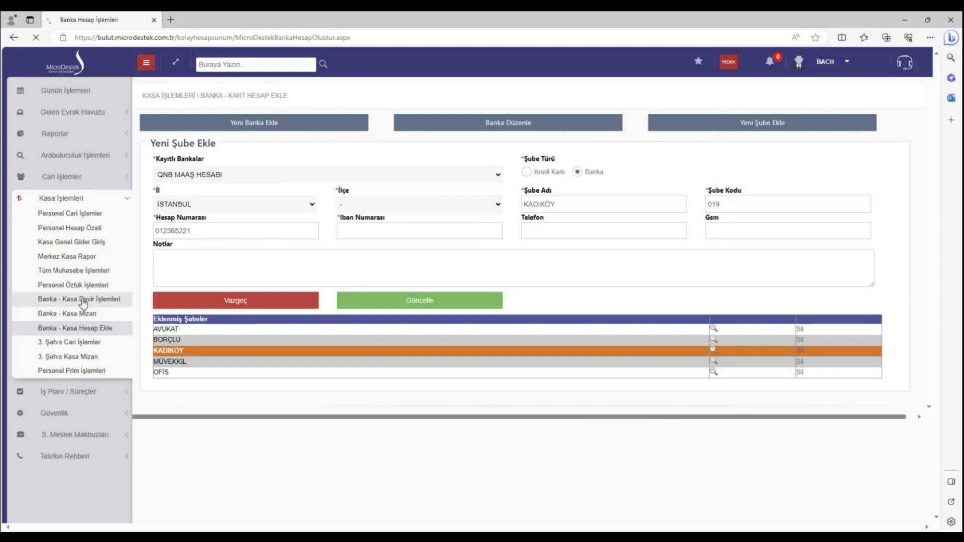
Select QNB MAAŞ HESABI and set the transaction type to Yatırılan (deposit)
click(236, 168)
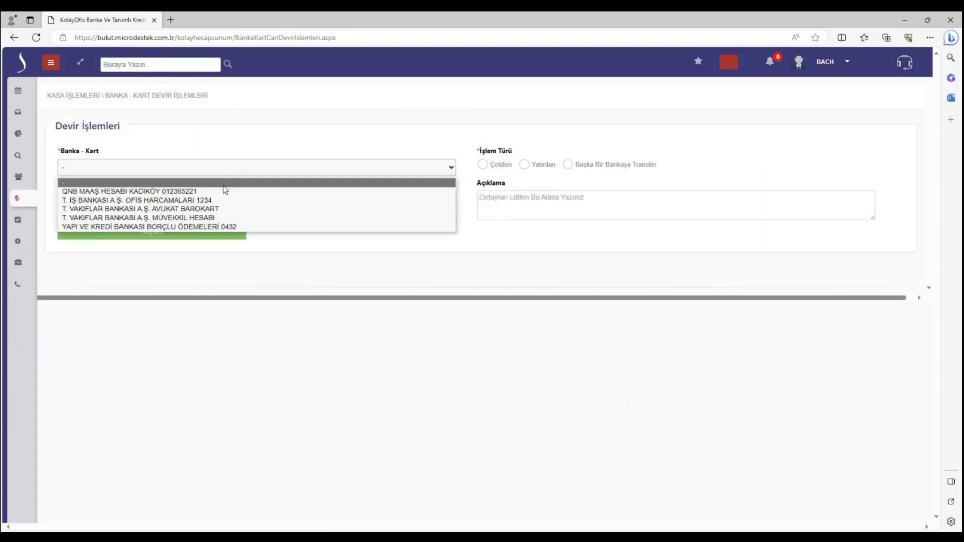
click(213, 193)
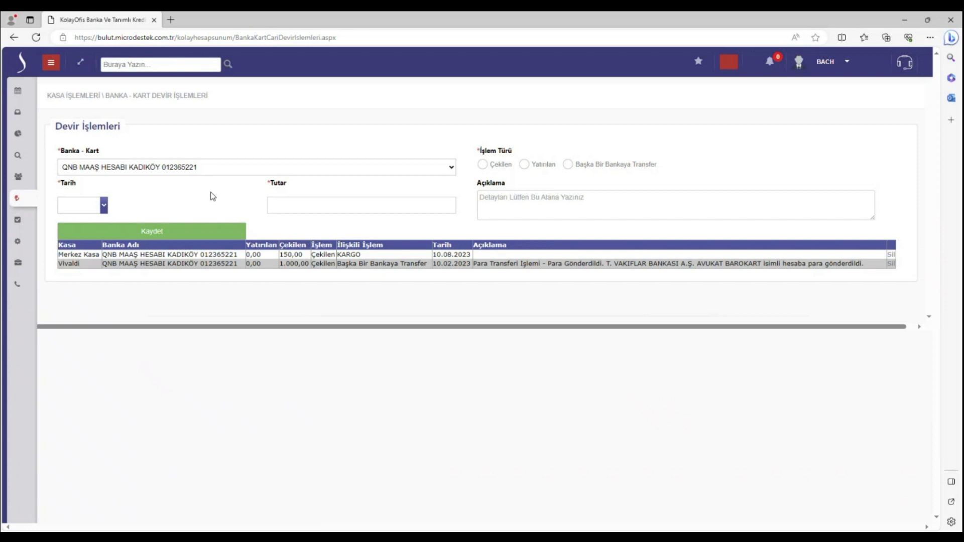
click(530, 166)
click(431, 200)
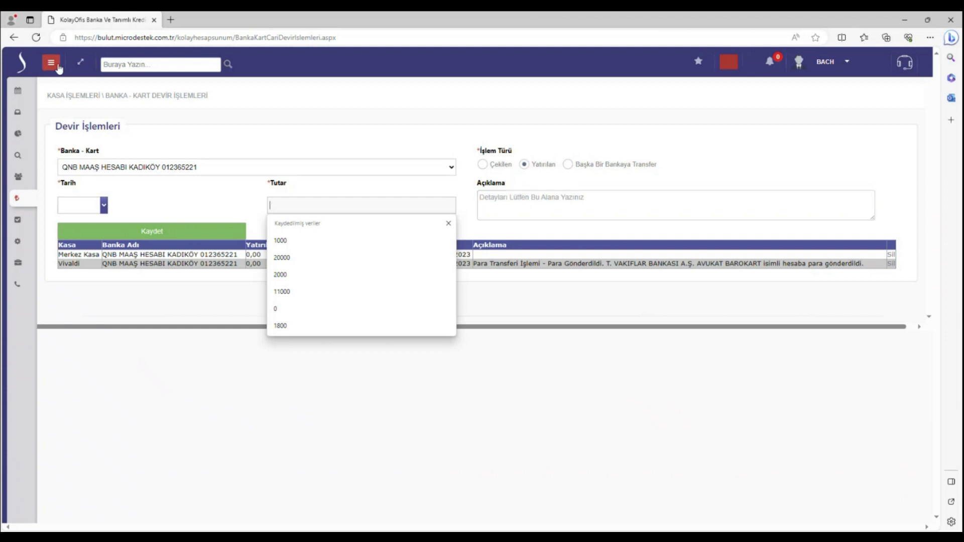
Try Başka Bir Bankaya Transfer with its account list, then open the Banka - Kasa Mizan report
click(569, 165)
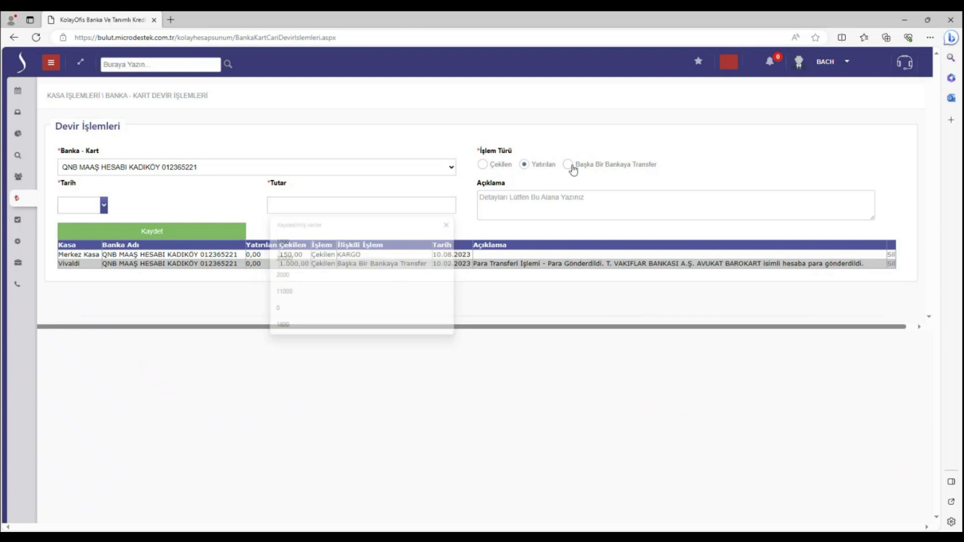
click(317, 183)
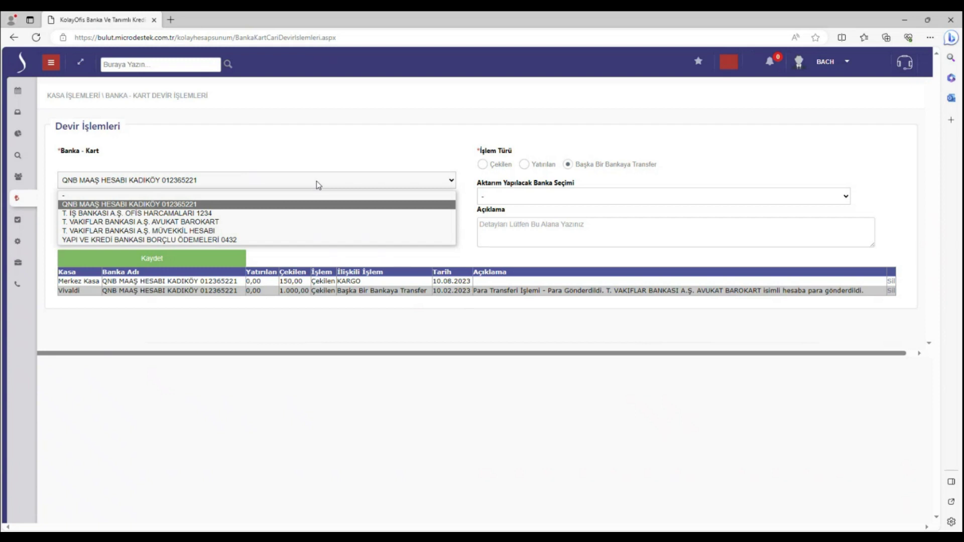
click(51, 62)
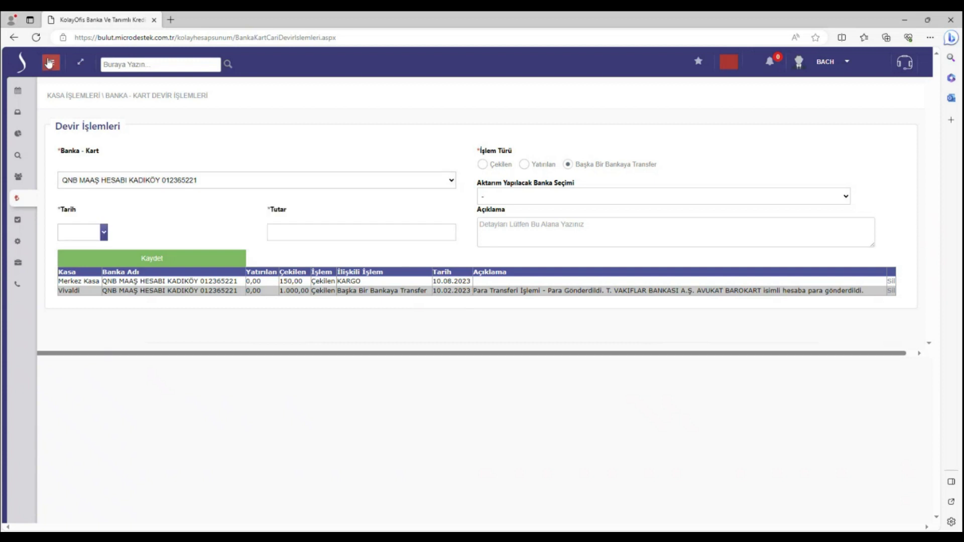
click(89, 315)
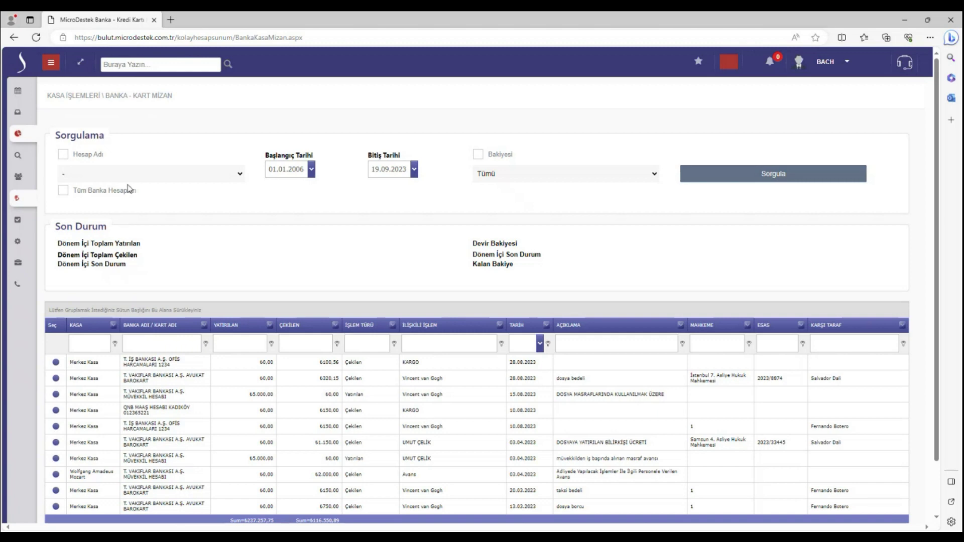
Filter the Banka - Kart Mizan report to QNB MAAŞ HESABI and run Sorgula
click(84, 156)
click(129, 177)
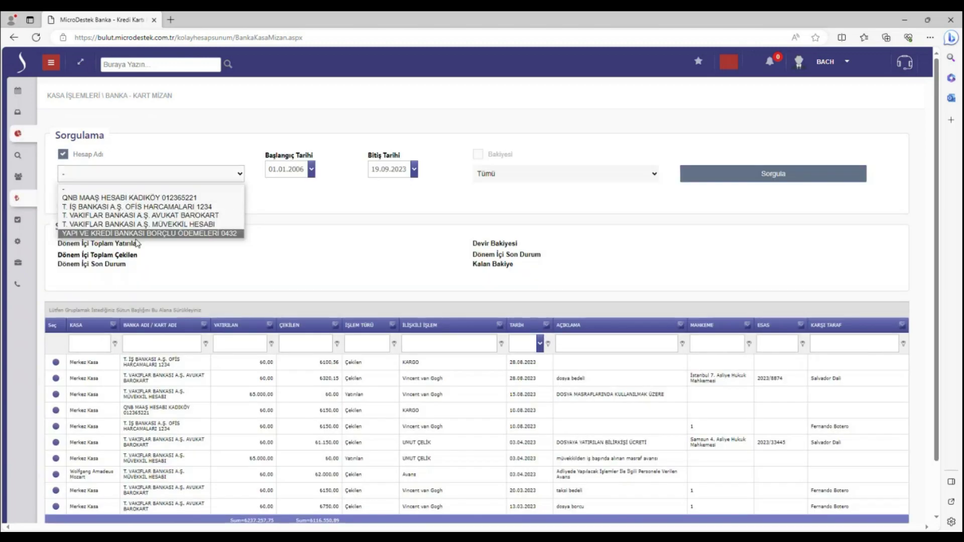
click(141, 197)
click(732, 176)
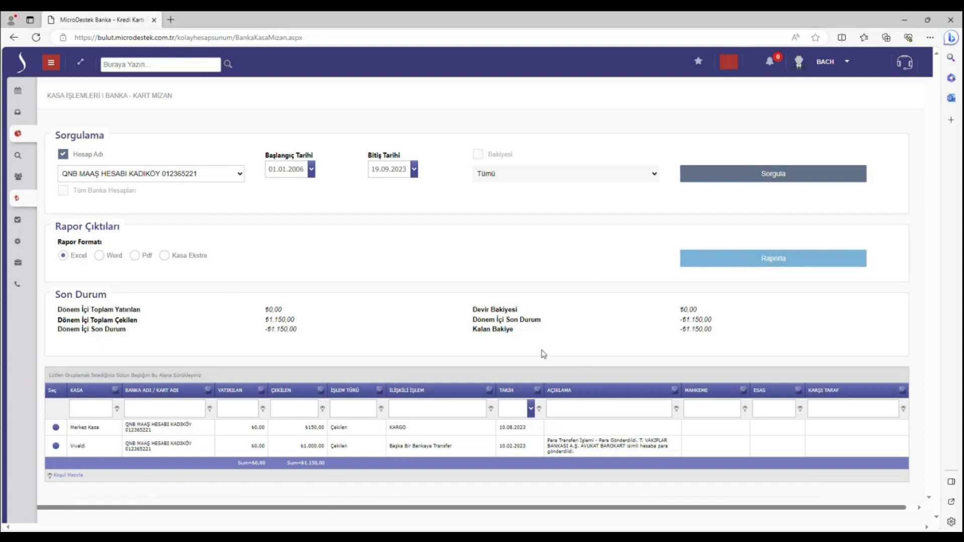
click(46, 67)
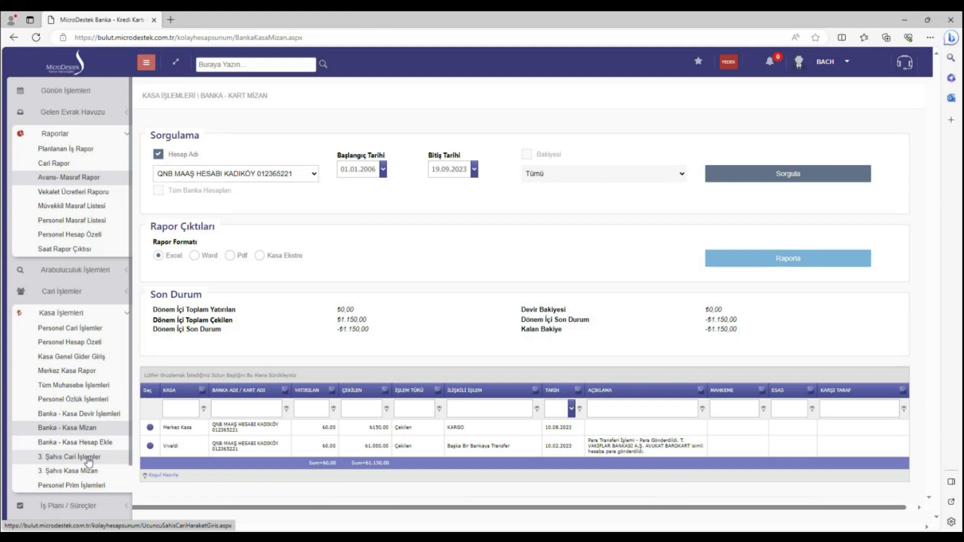
View the 3. Şahıs Cari İşlemler entry form, then open the 3. Şahıs Kasa Mizan report
click(88, 459)
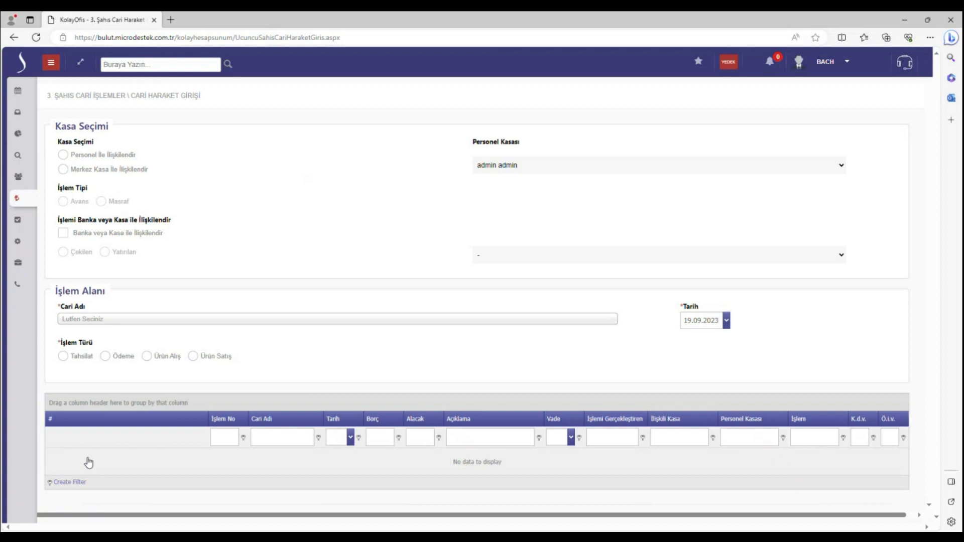
mouse_move(45, 98)
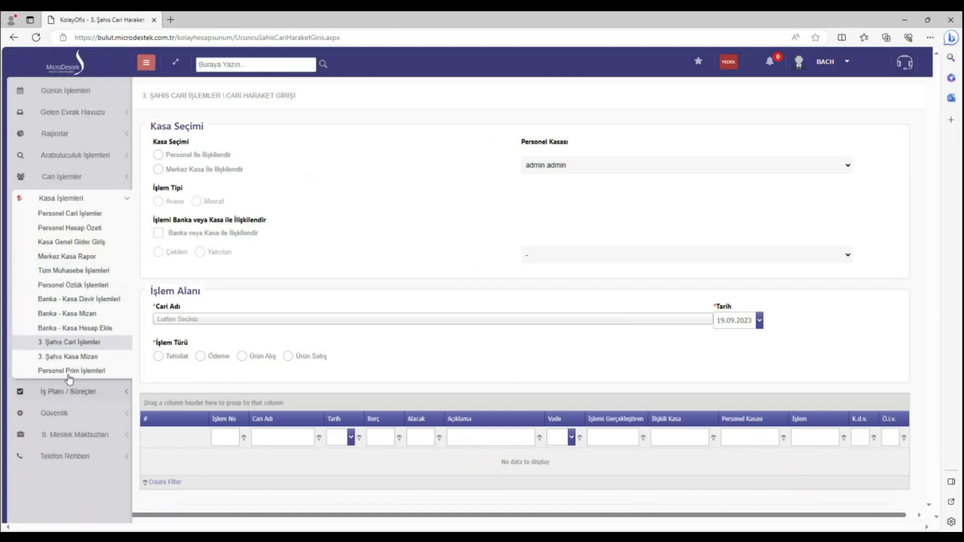
click(68, 357)
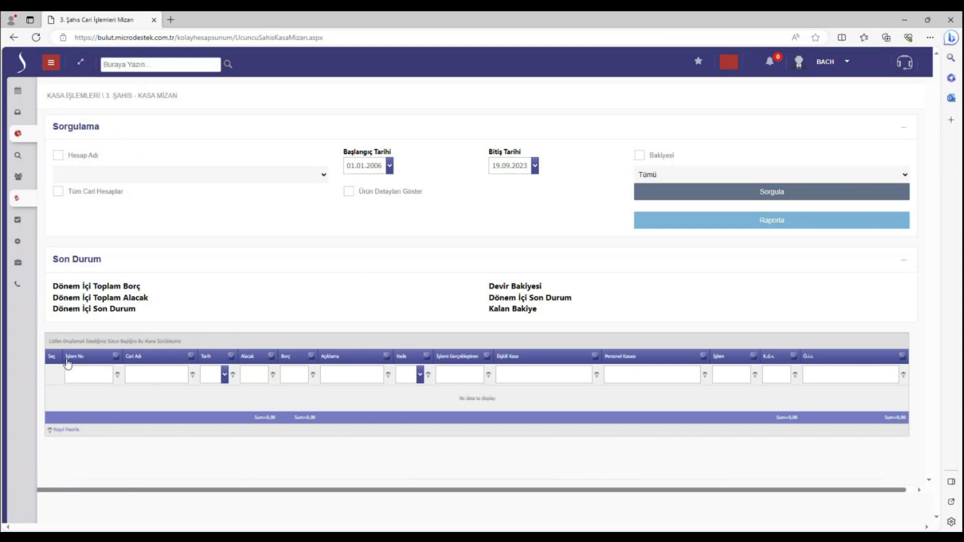
Query the 3. Şahıs Kasa Mizan for the MICRODESTEK account only, getting ₺0,00 totals
click(71, 156)
click(122, 175)
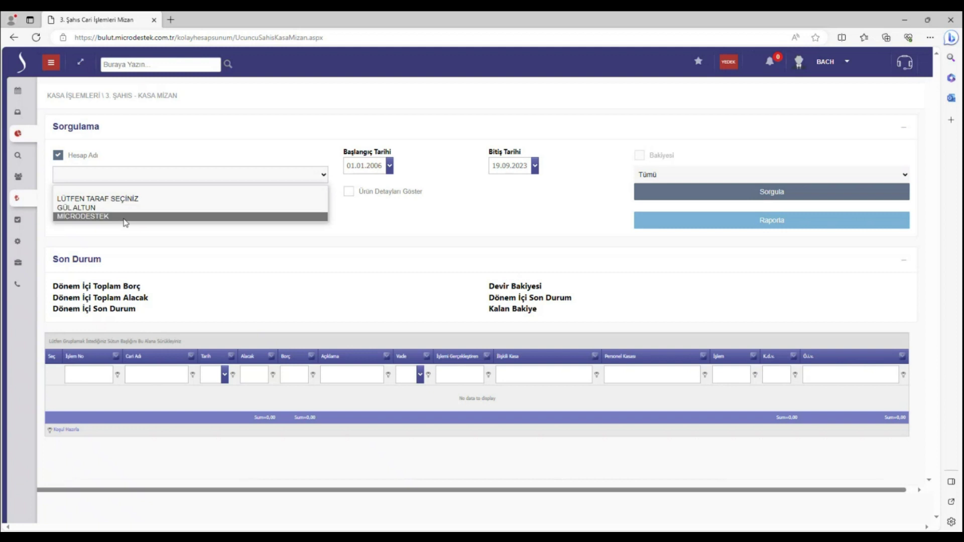
click(199, 217)
click(750, 196)
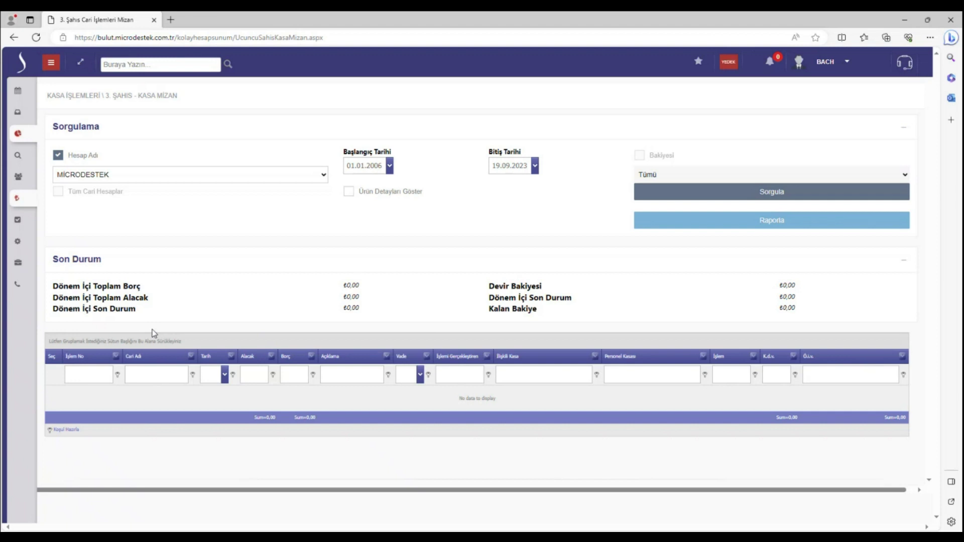
click(51, 64)
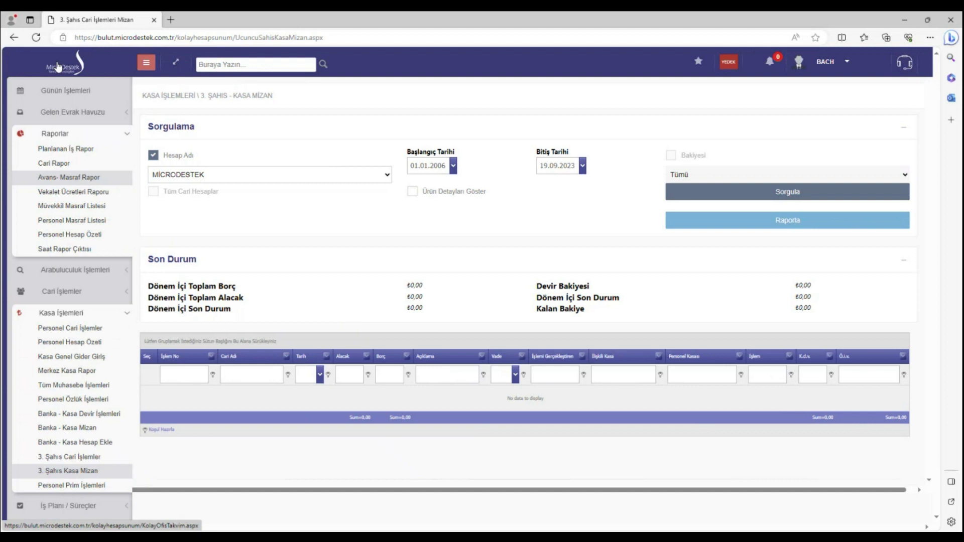
Open the staff commission page briefly, then go to Kasa İşlemleri › Merkez Kasa Rapor
click(68, 490)
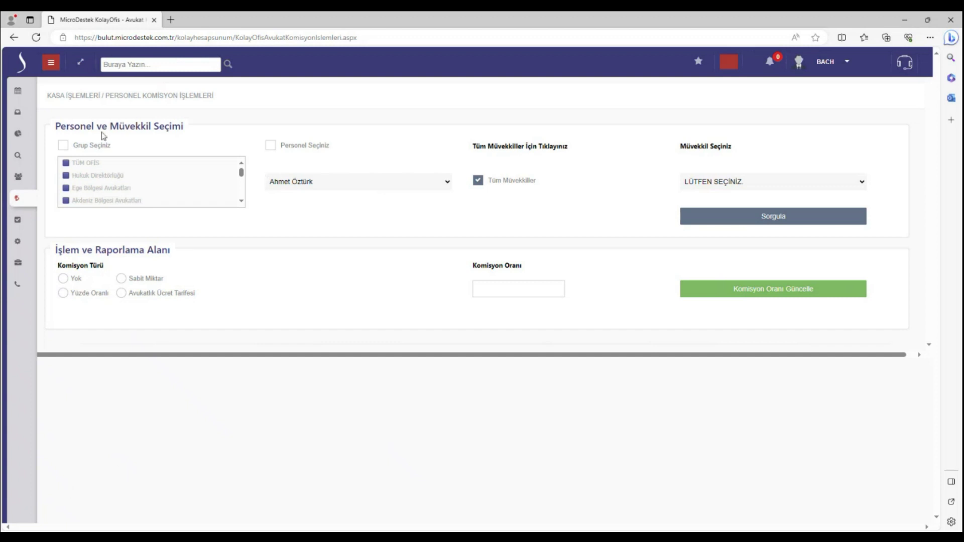
click(52, 62)
click(115, 245)
click(87, 256)
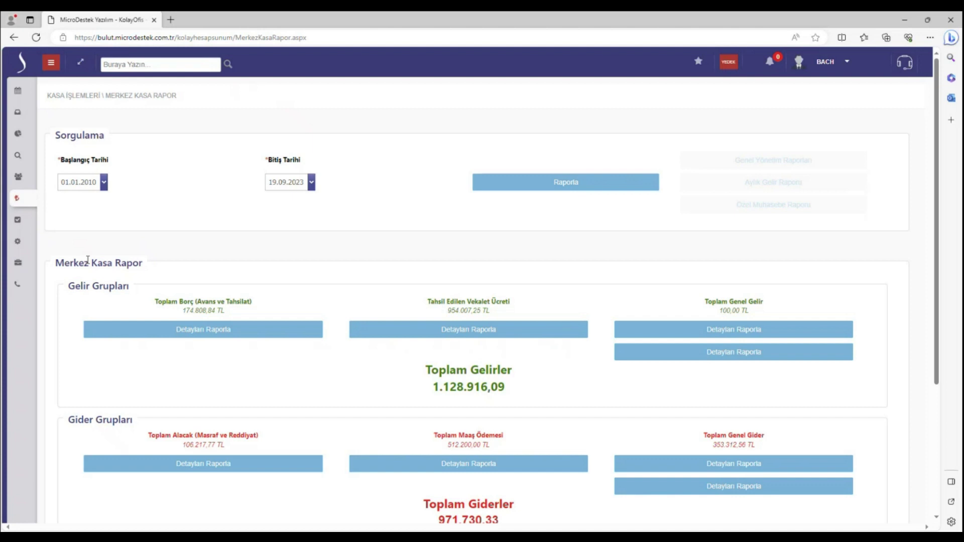
Check the 157.185,76 Son Durum balance, then open Gelen Evrak Havuzu › Cari Doküman İşlemleri
scroll(88, 262, down, 3)
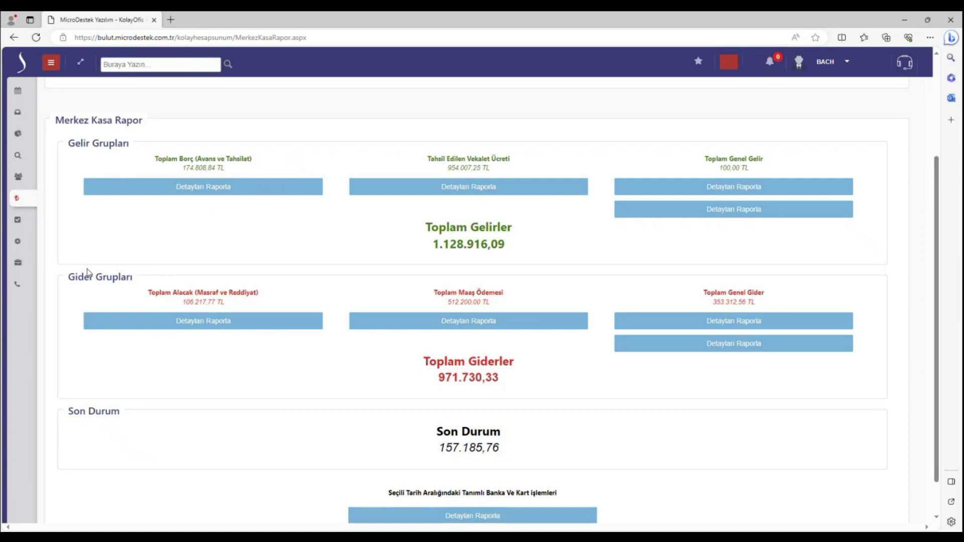
click(58, 62)
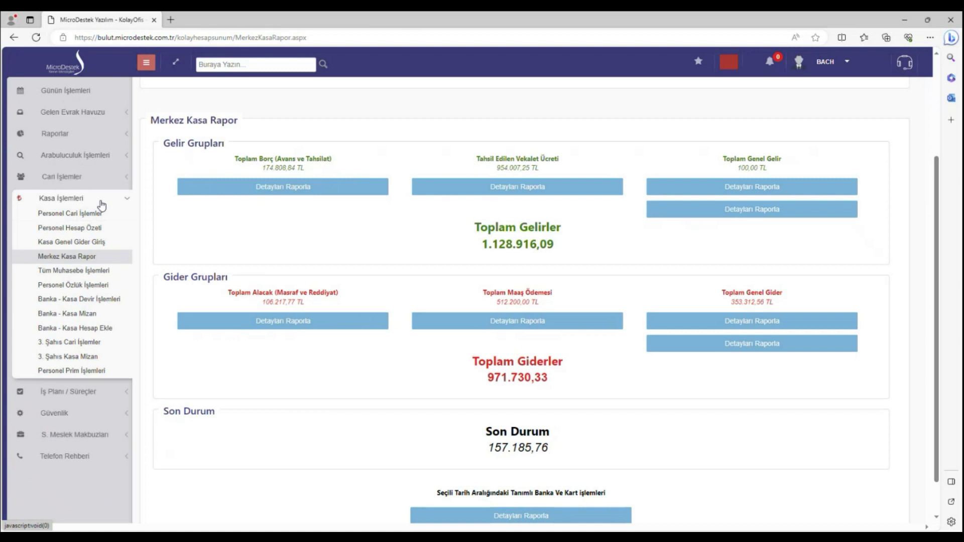
click(101, 201)
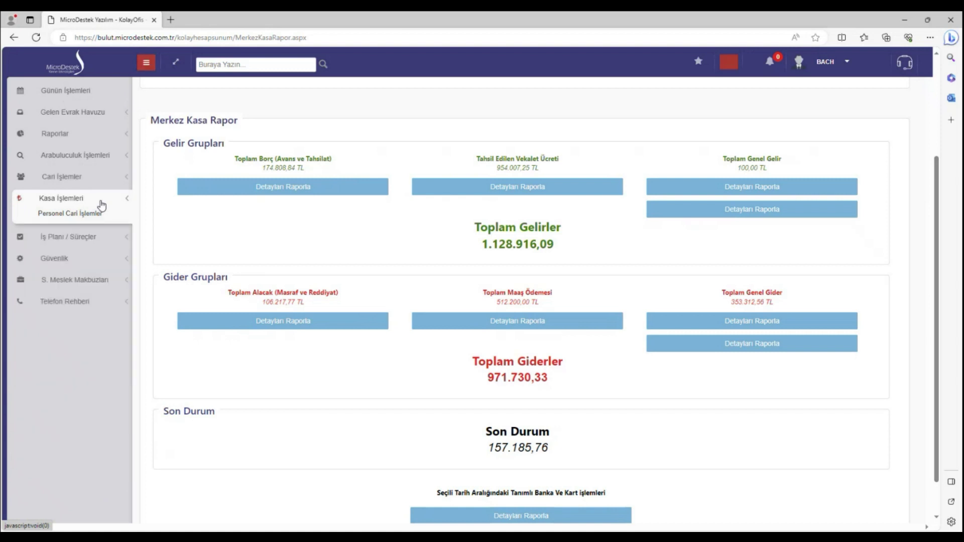
click(93, 119)
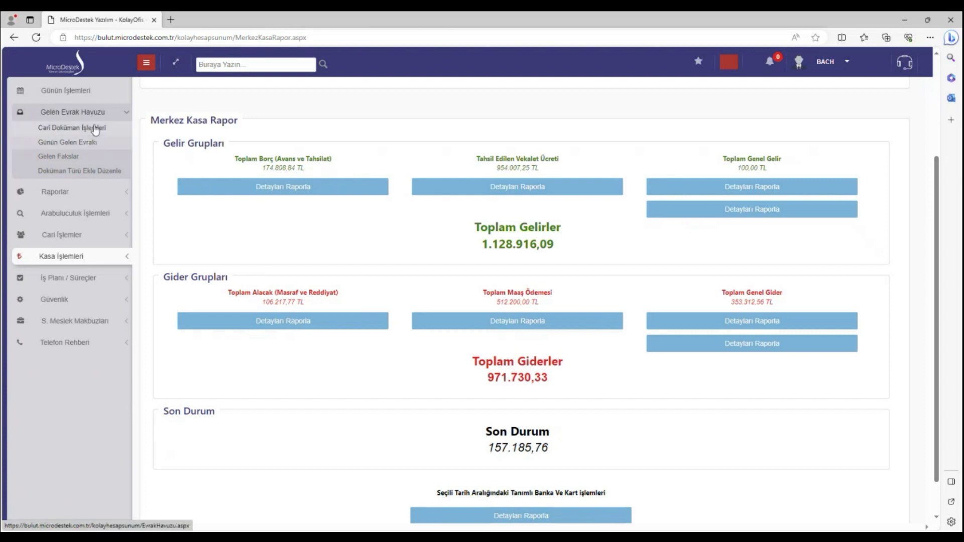
click(92, 128)
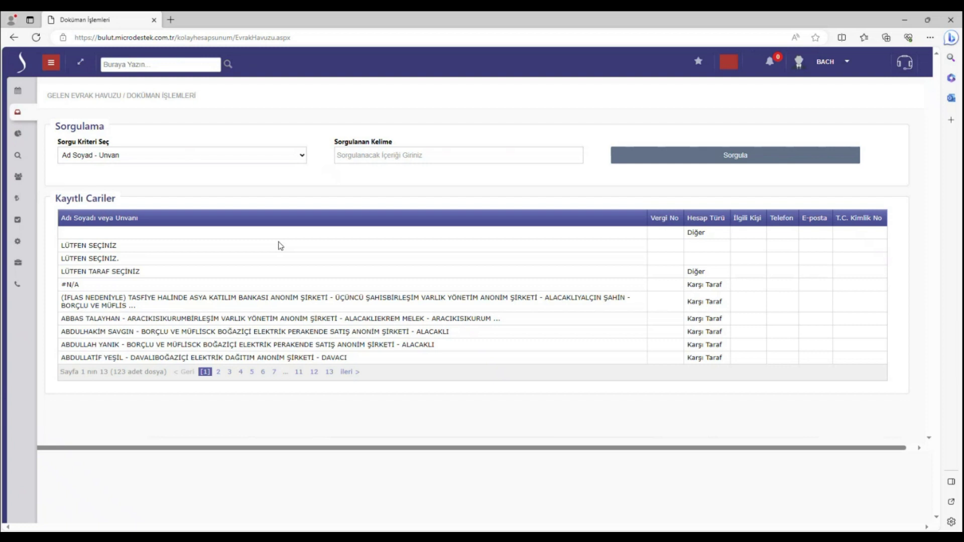
Show documents for the LÜTFEN TARAF SEÇİNİZ account, then open Günün Gelen Evrakı
click(202, 273)
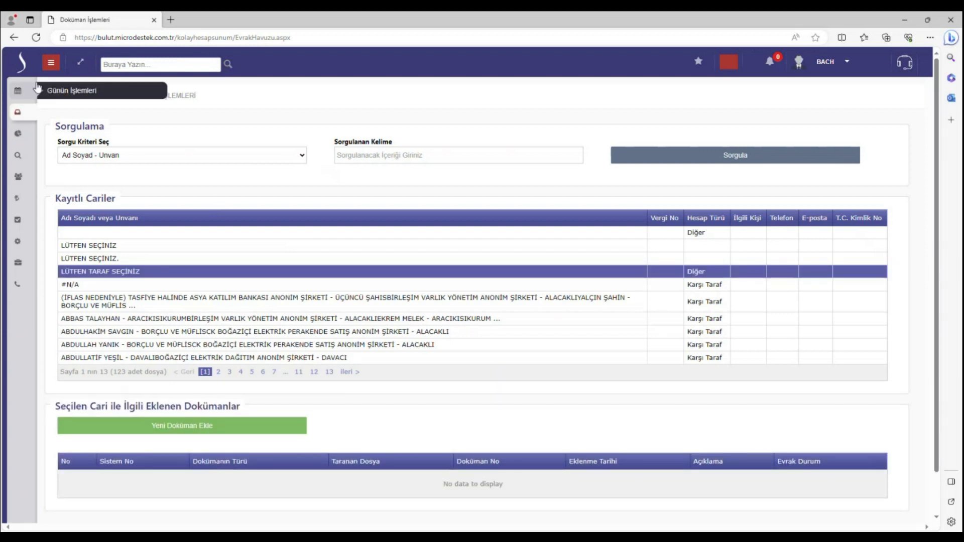
click(58, 65)
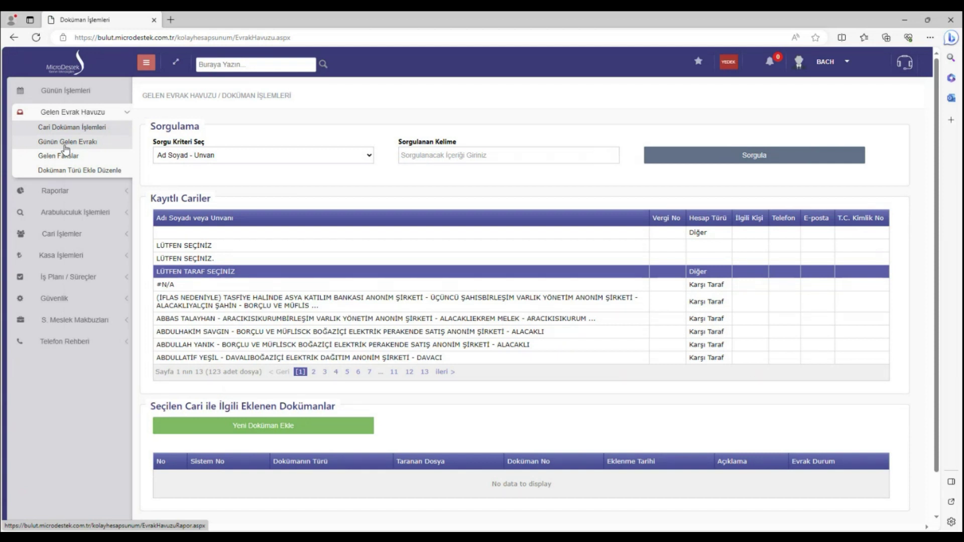
click(65, 142)
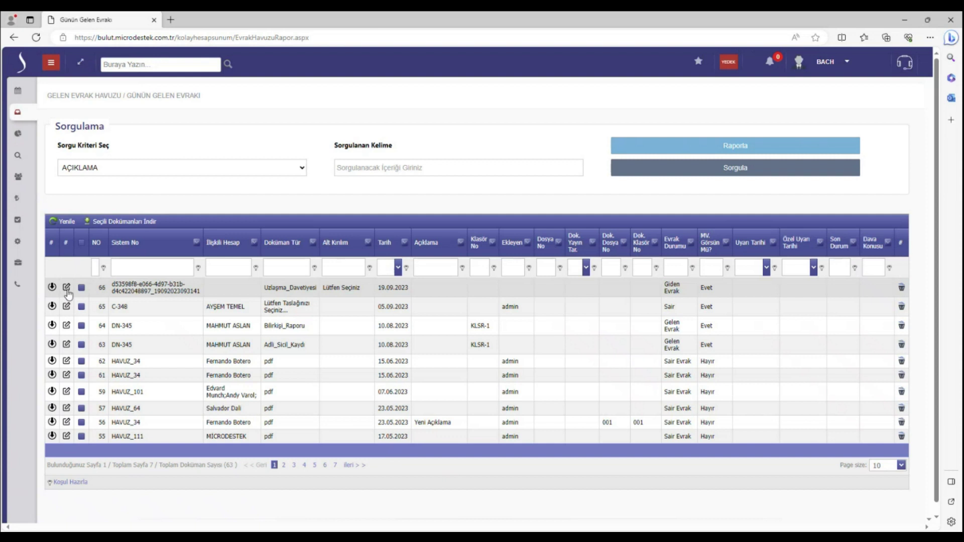
Review the 63 incoming documents, then open Raporlar › Planlanan İş Rapor
click(53, 63)
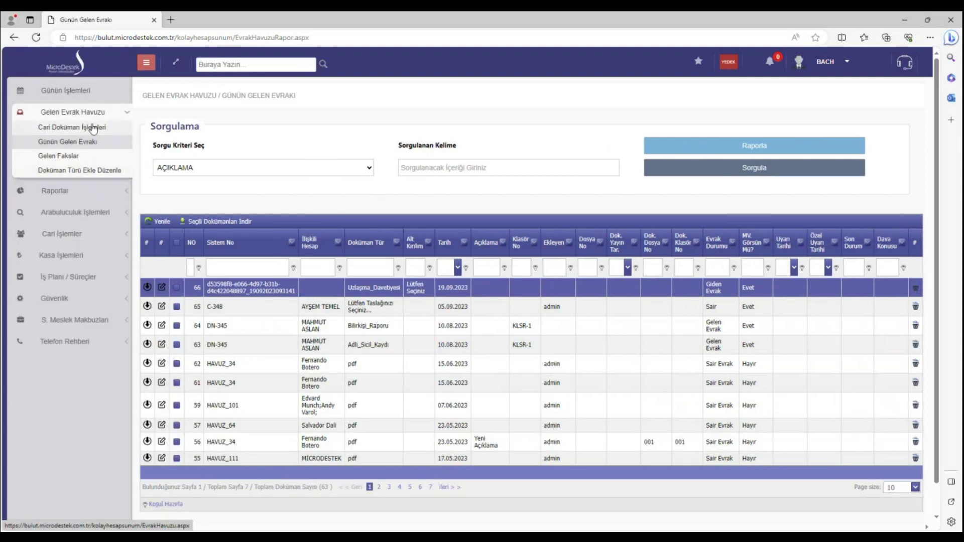
click(96, 115)
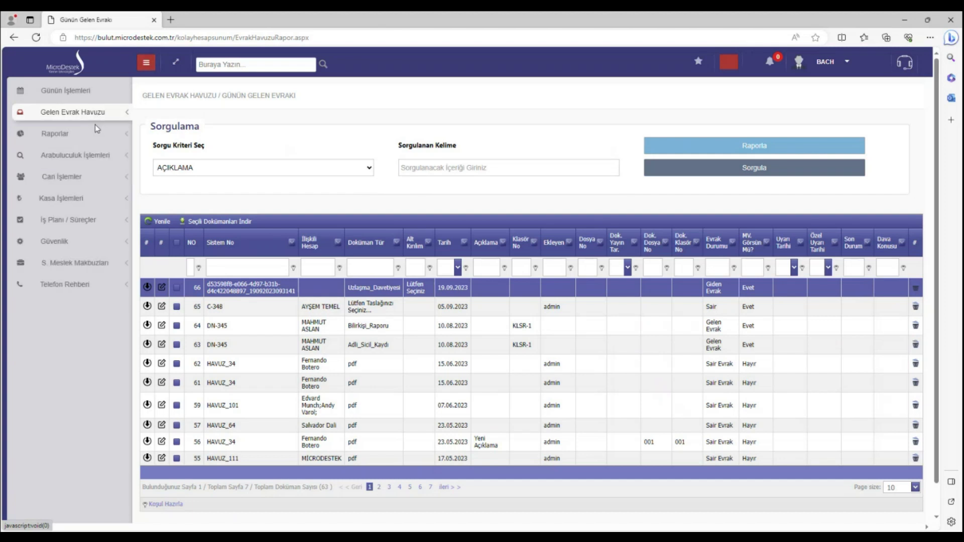
click(95, 132)
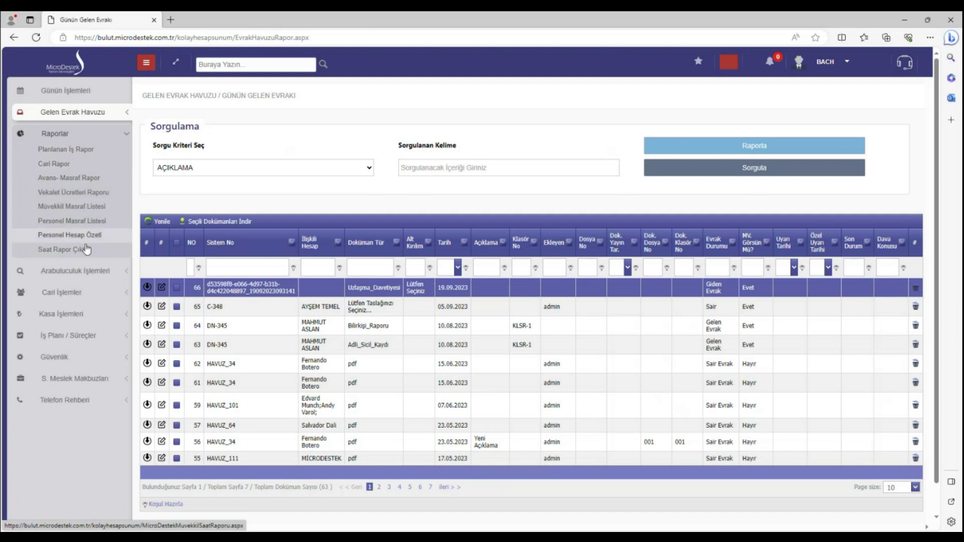
click(88, 156)
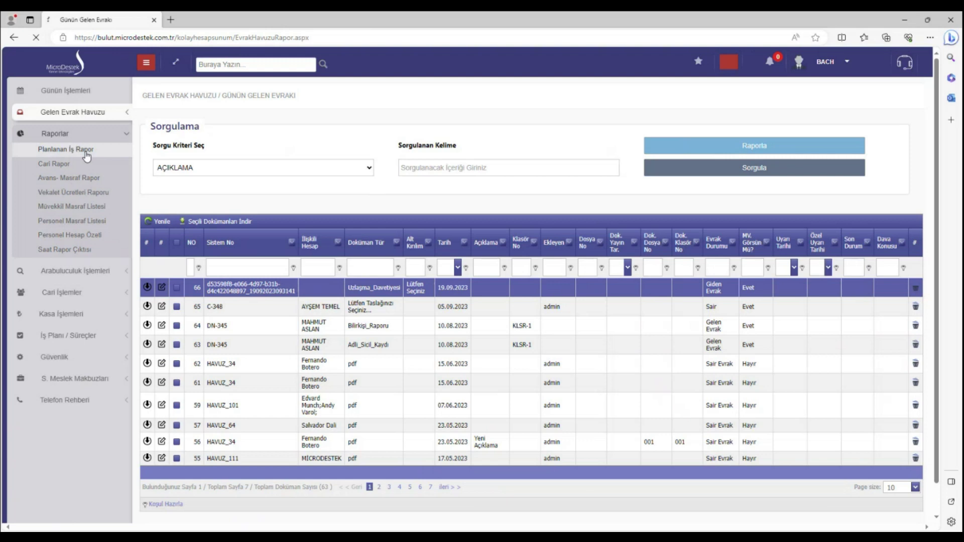
Scroll through the Planlanan İş Rapor criteria and its 101 planned jobs, then reopen the Raporlar menu
scroll(345, 275, down, 3)
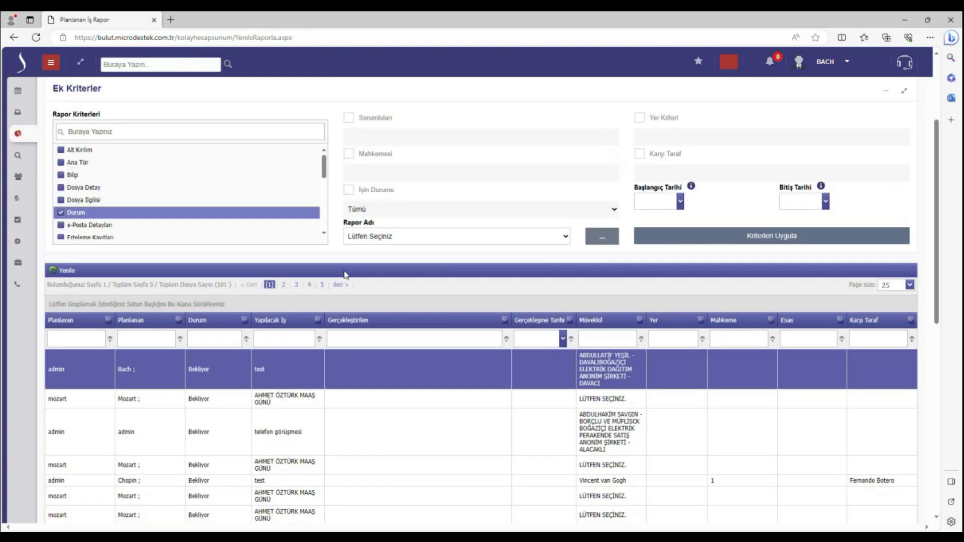
scroll(352, 271, down, 5)
scroll(353, 273, up, 10)
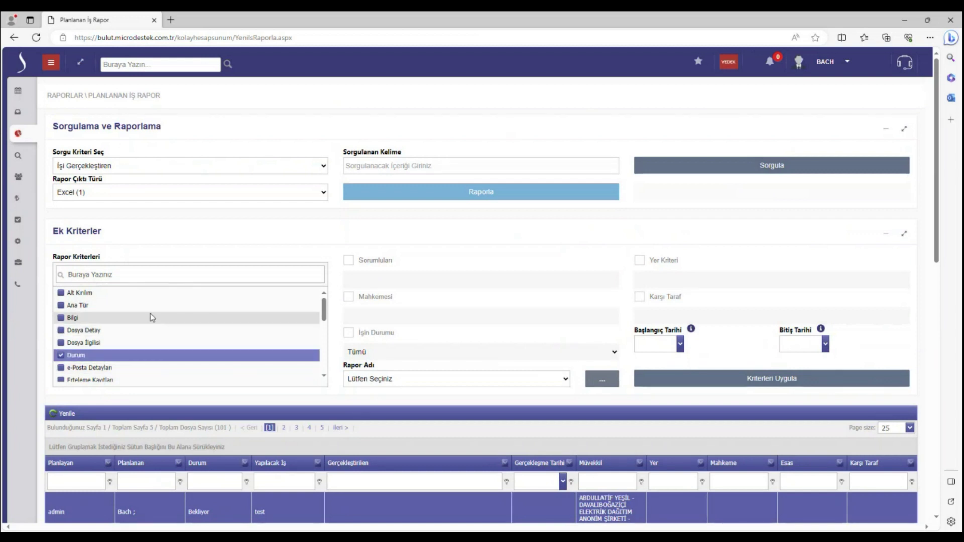
scroll(150, 318, down, 1)
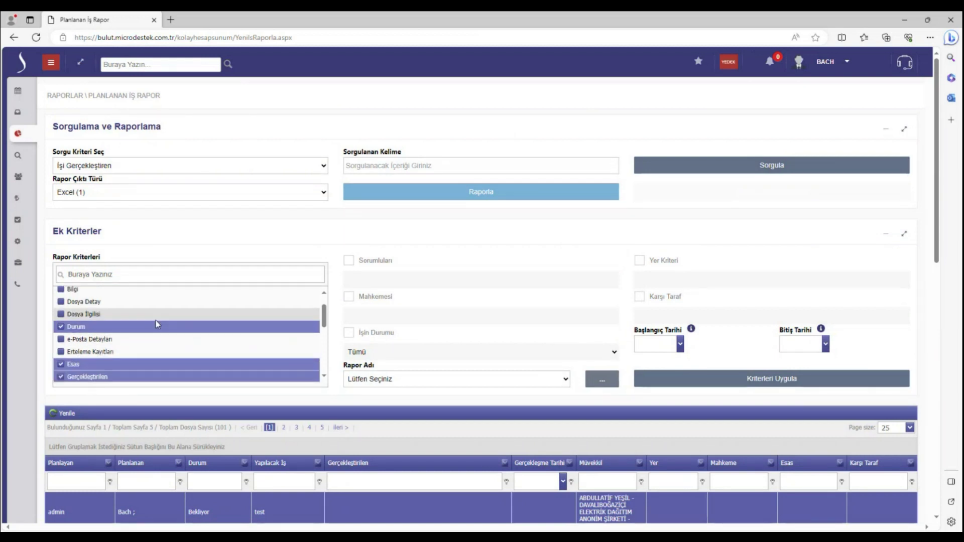
scroll(551, 428, down, 4)
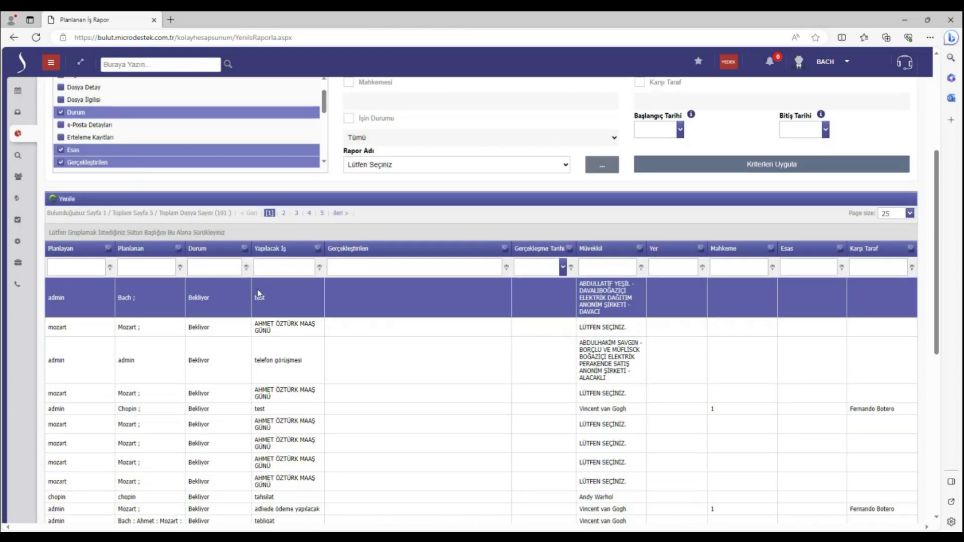
scroll(261, 294, up, 5)
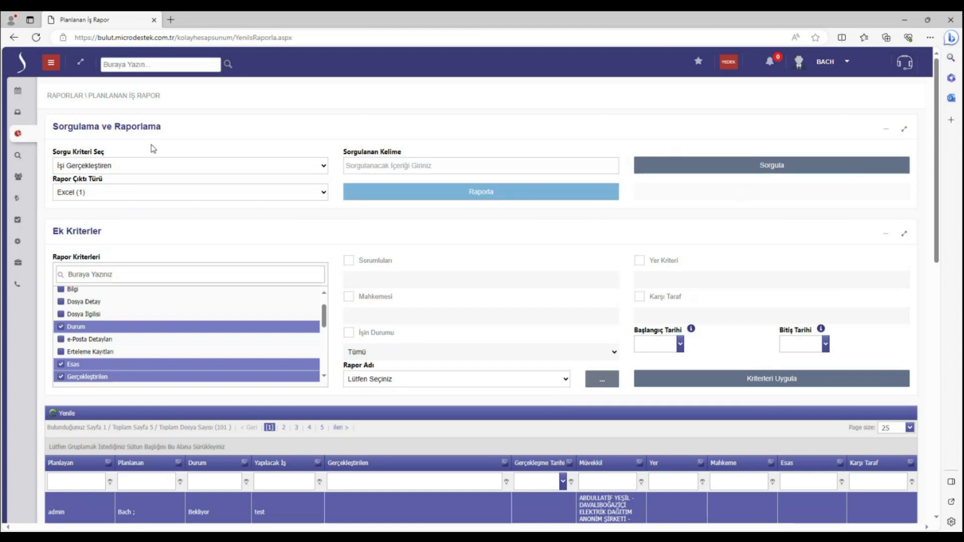
click(51, 62)
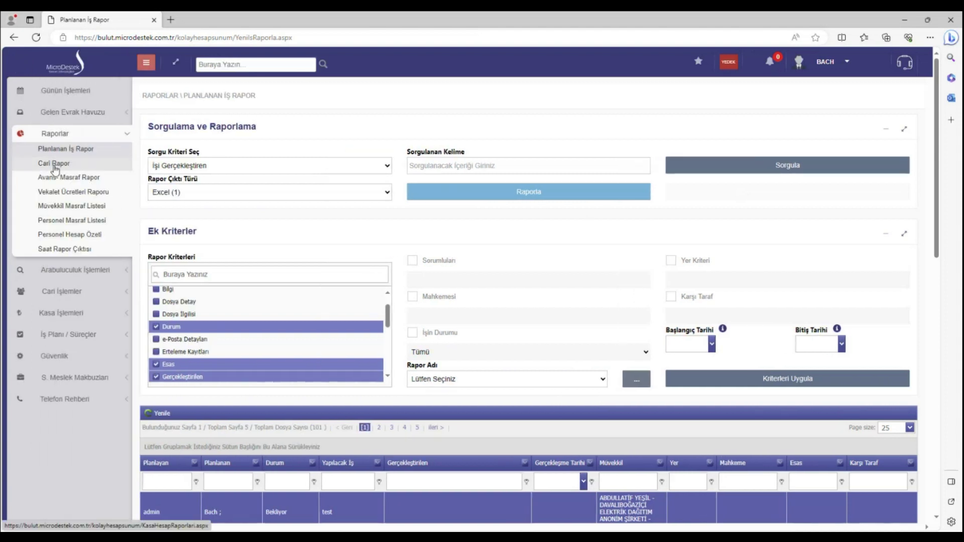
Run the Cari Rapor for a selected client, showing ₺19.620,00 expenses and a -₺48.739,97 balance
click(54, 166)
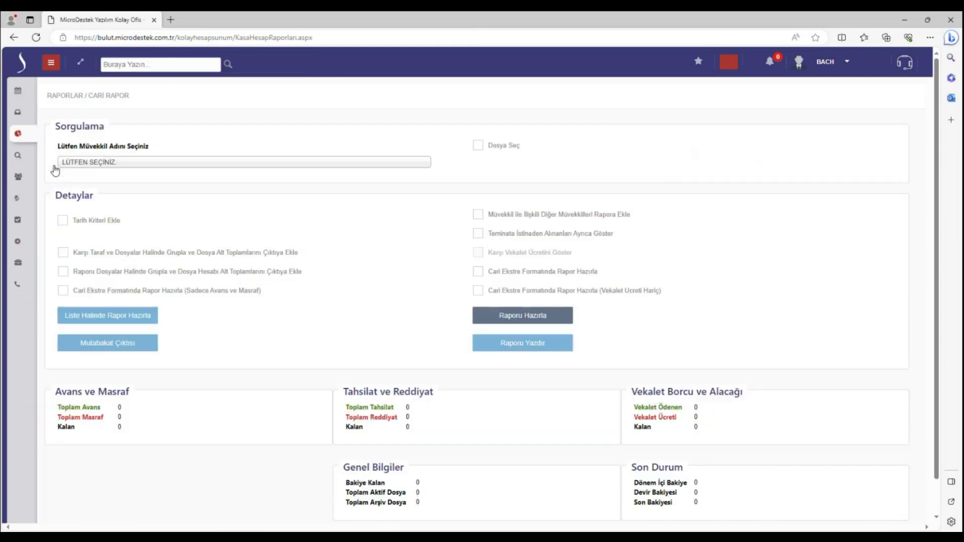
click(160, 172)
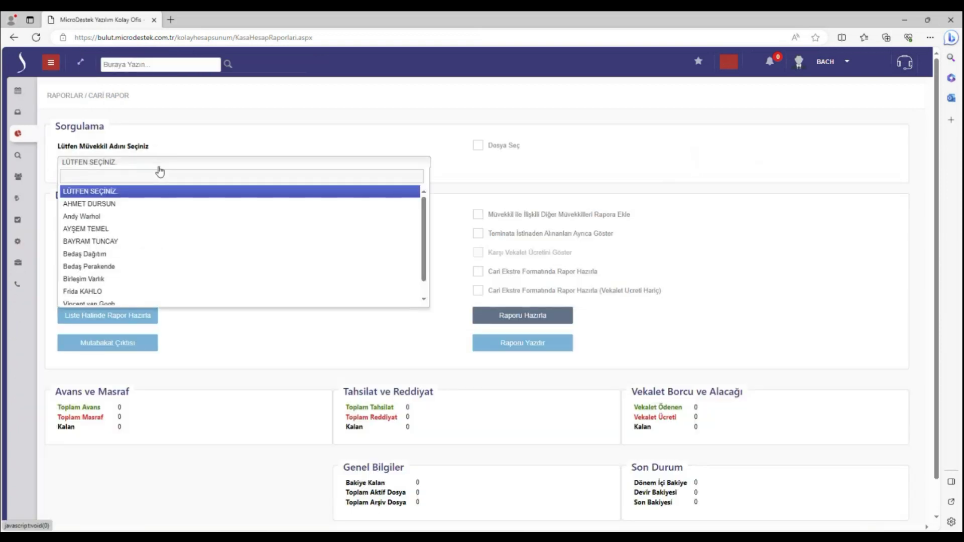
click(144, 204)
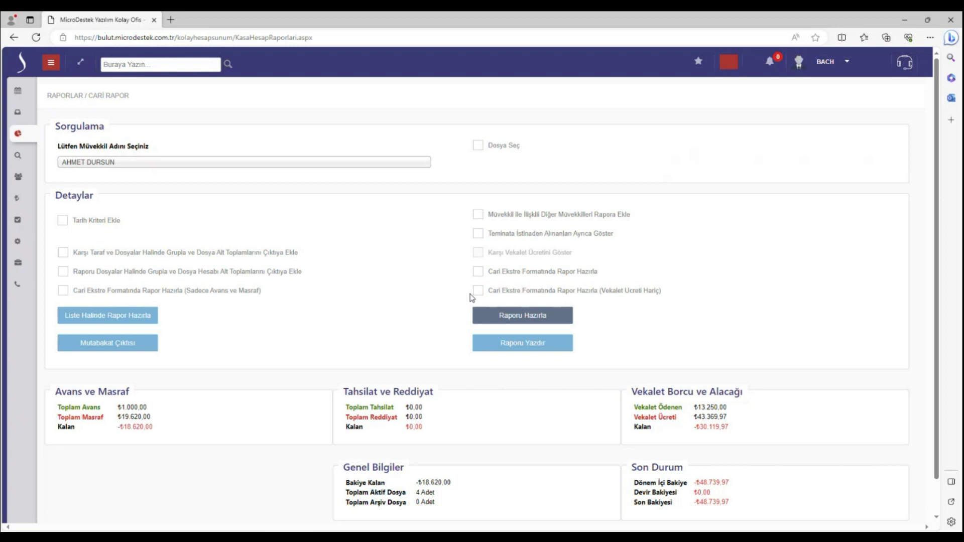
click(50, 62)
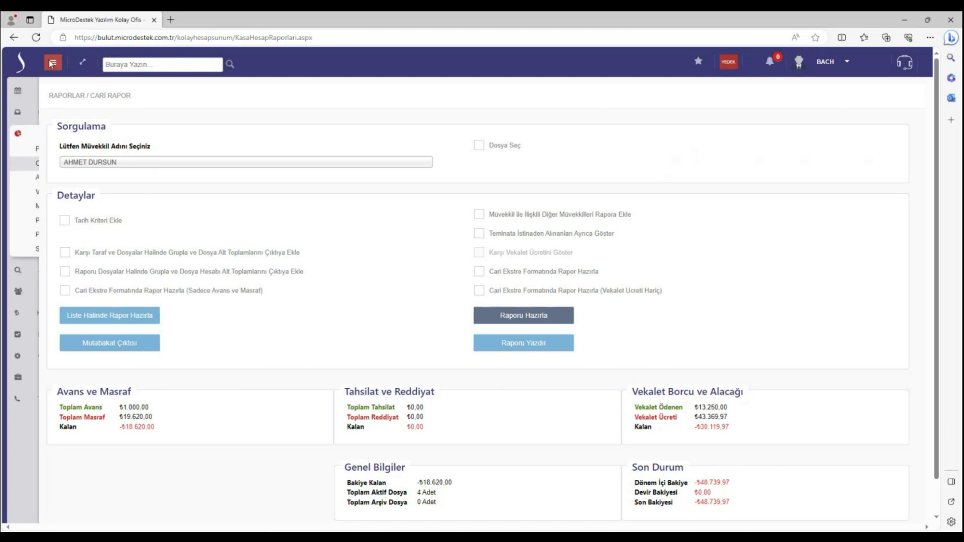
View the Avans-Masraf report, then open the Vekalet Ücreti Raporu for 01.01.2006–19.09.2023
click(66, 178)
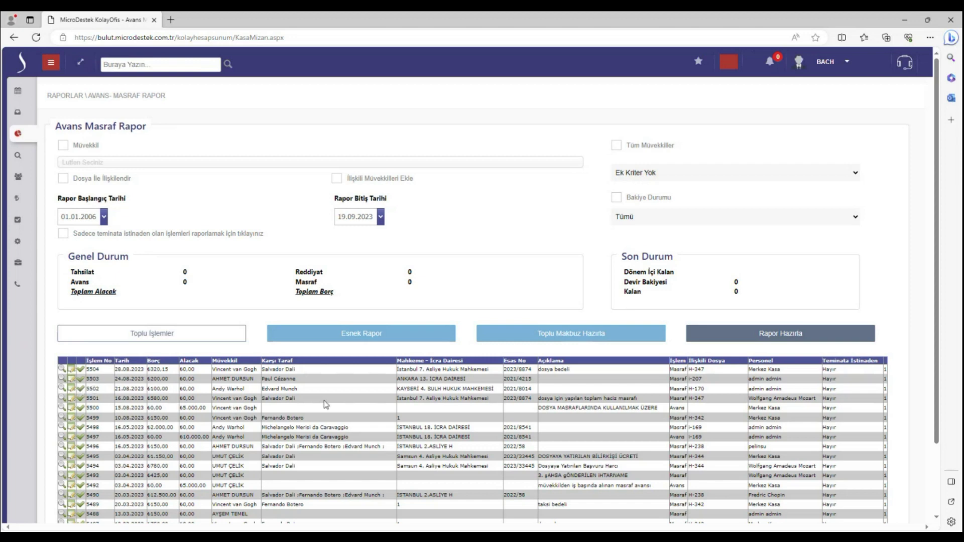
click(53, 65)
click(59, 194)
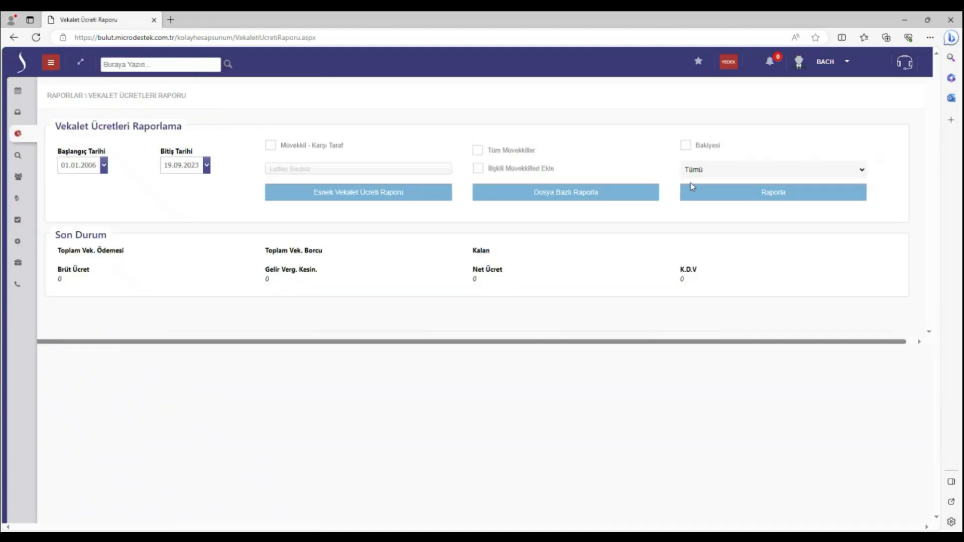
Run the fees report for all clients, plain and file-based, leaving -₺1.723.824,29 Borçlu remaining
click(478, 150)
click(750, 194)
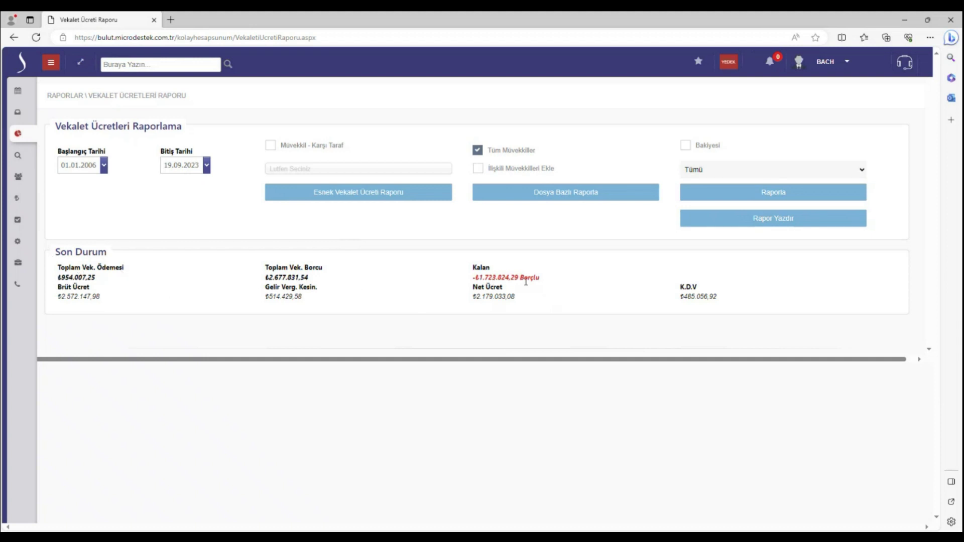
click(491, 192)
Try the Müvekkil - Karşı Taraf filter with its party list, then remove it
click(302, 147)
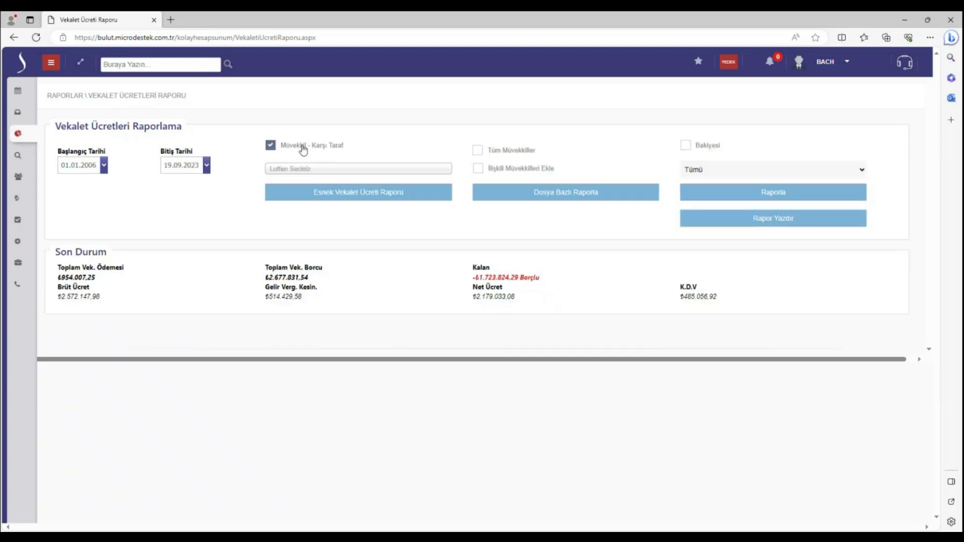
click(303, 174)
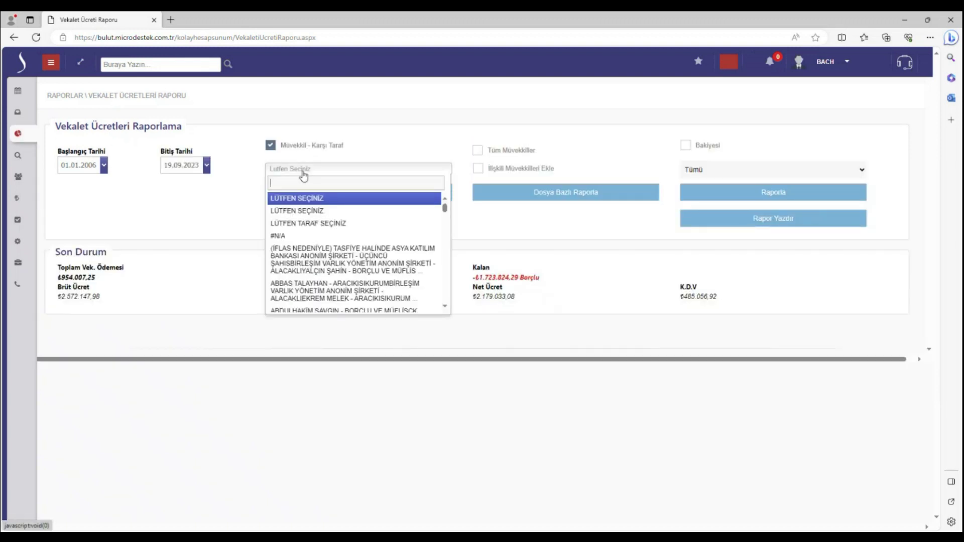
click(282, 146)
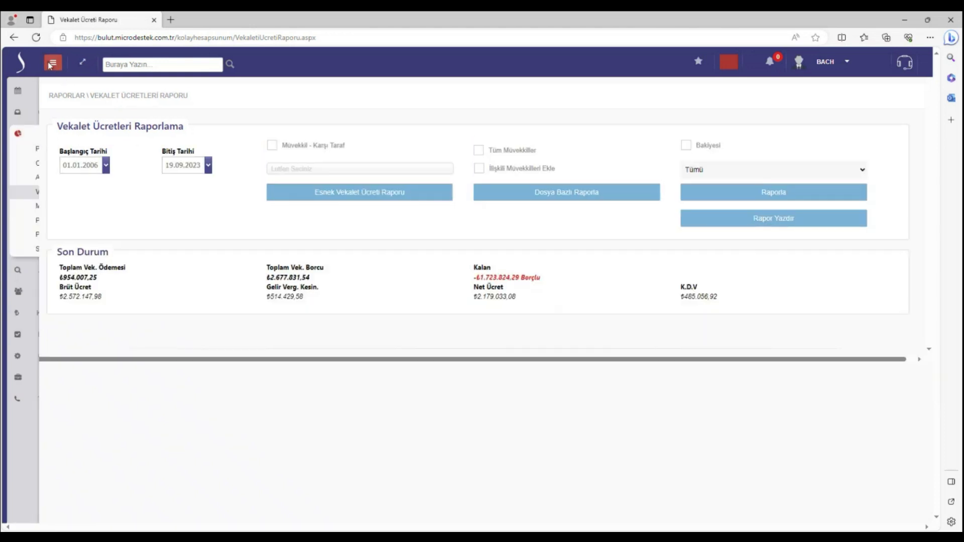
click(50, 66)
Open the client expense list report and select a client
click(64, 206)
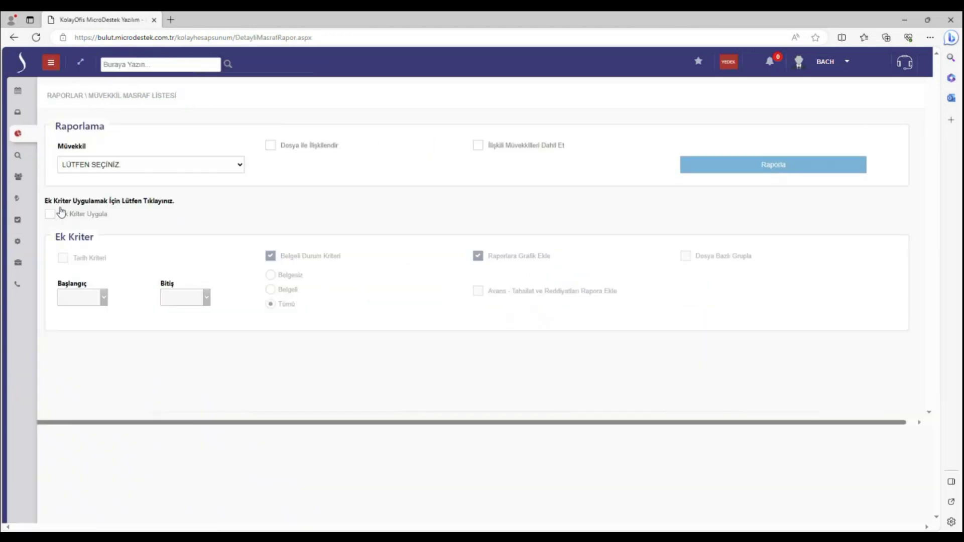
click(134, 169)
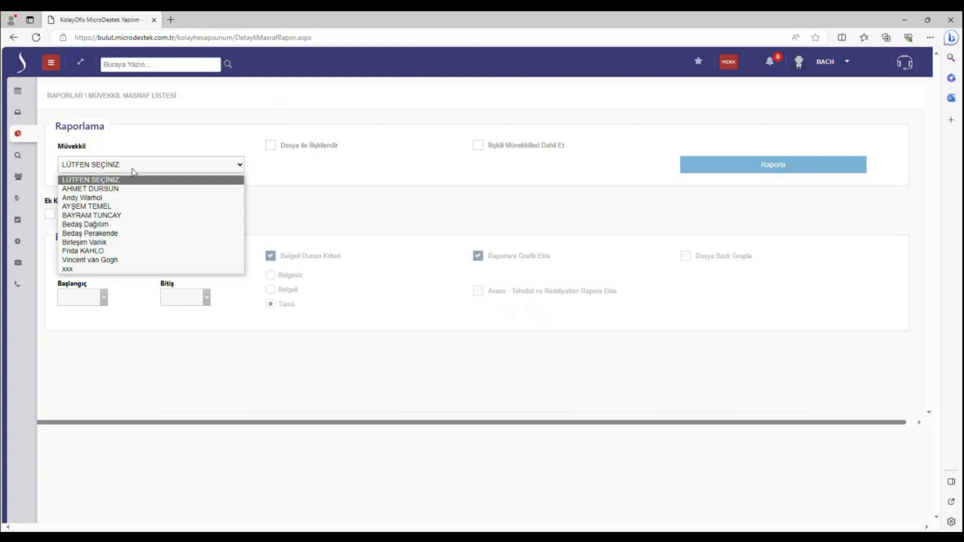
click(124, 199)
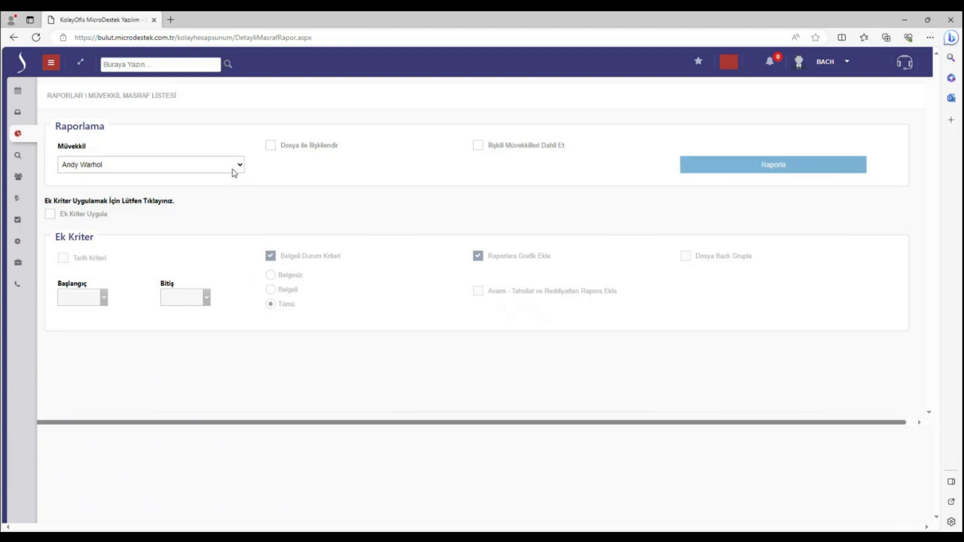
Toggle Ek Kriter Uygula on and off, then go to Personel Masraf Listesi
click(92, 218)
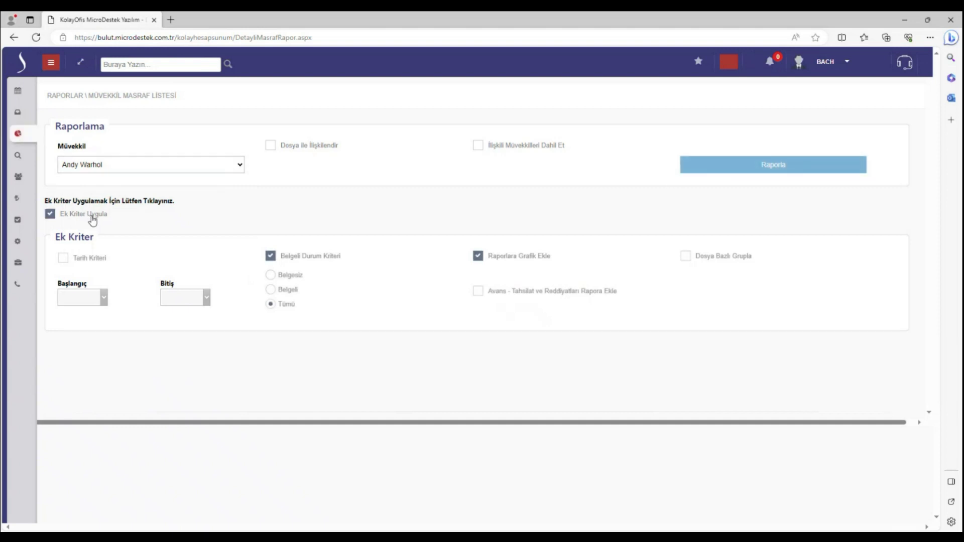
click(92, 219)
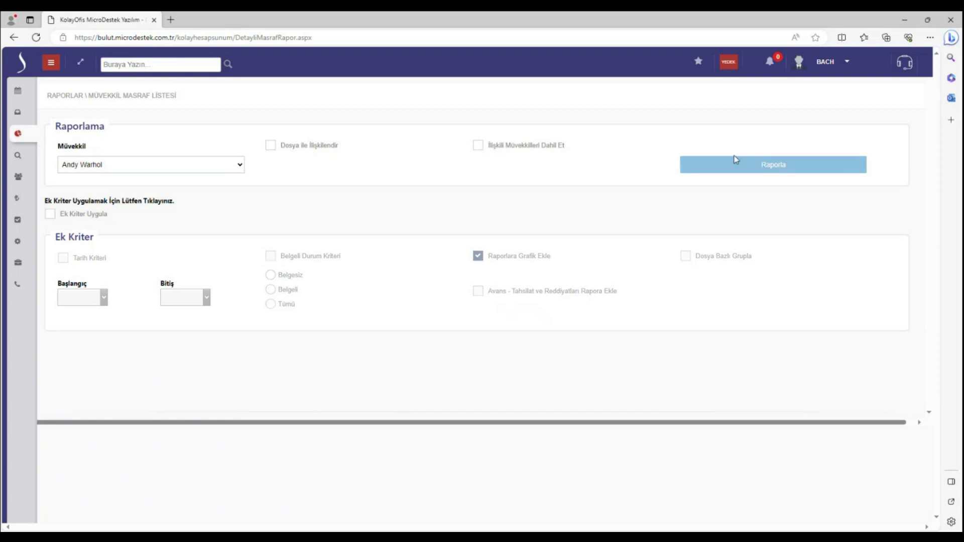
click(50, 64)
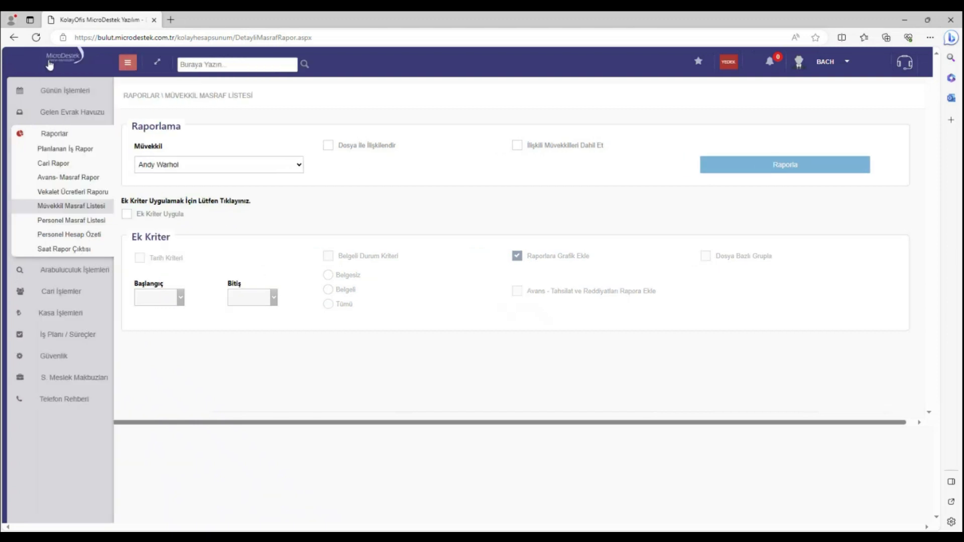
click(56, 222)
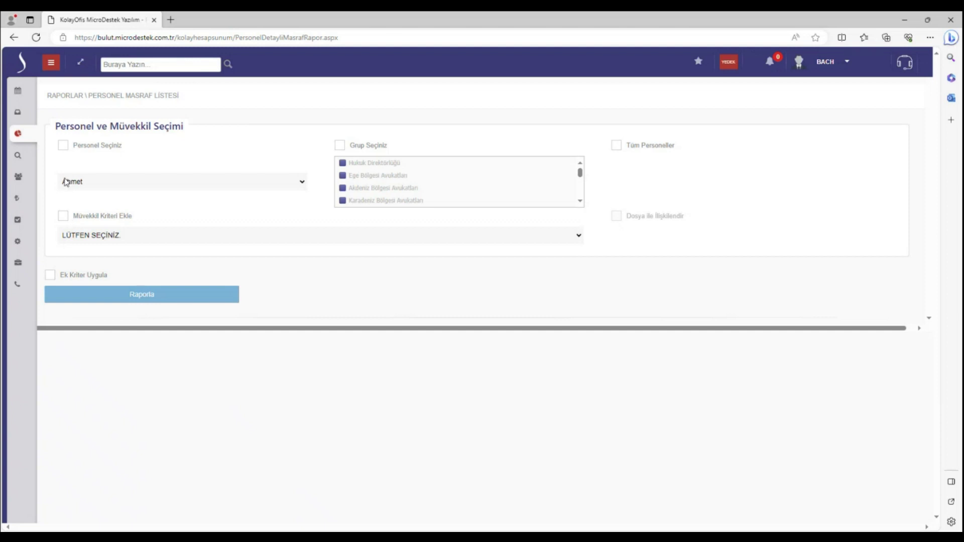
Tick Müvekkil Kriteri Ekle and Personel Seçiniz, then switch to the Personel Hesap Özeti report
click(63, 217)
click(63, 145)
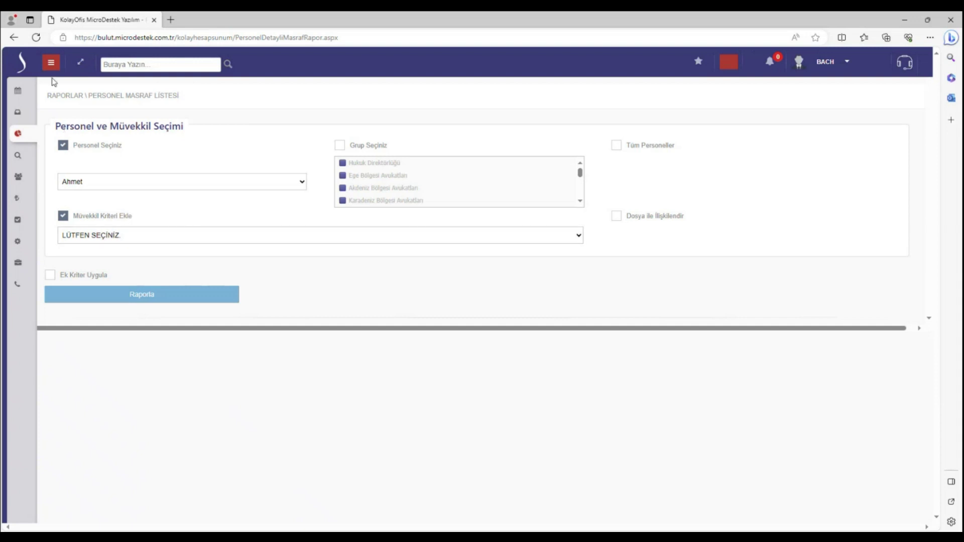
click(52, 62)
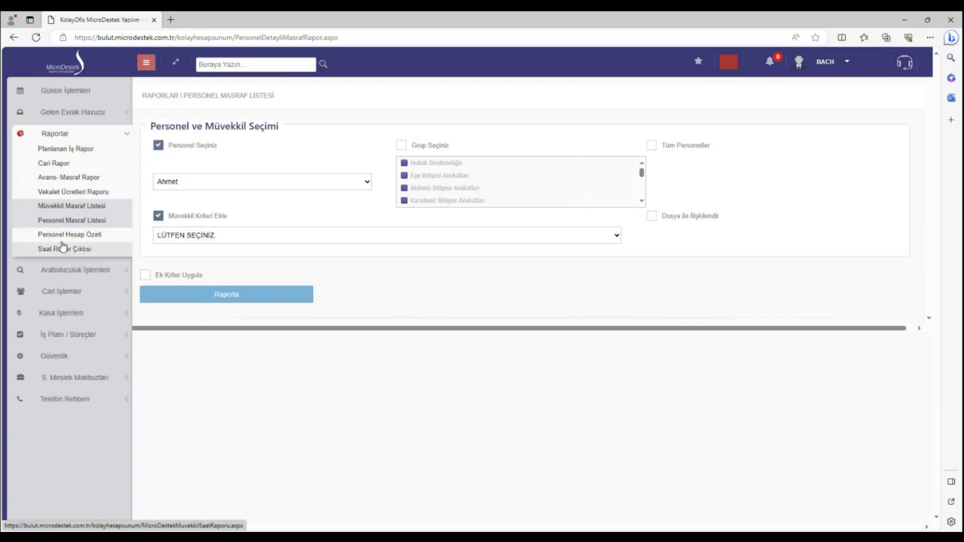
click(62, 236)
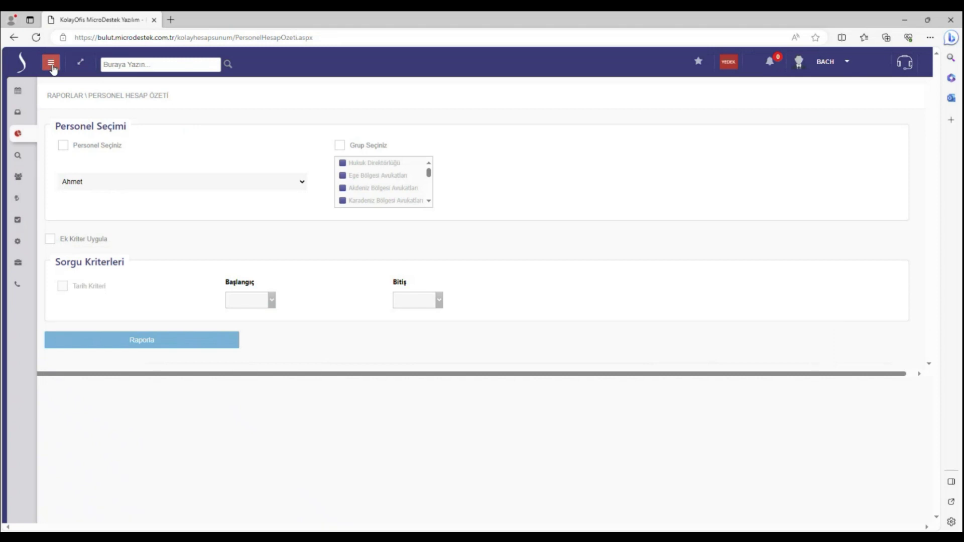
Switch to the Saat Rapor Çıktısı report from the Raporlar menu
click(52, 66)
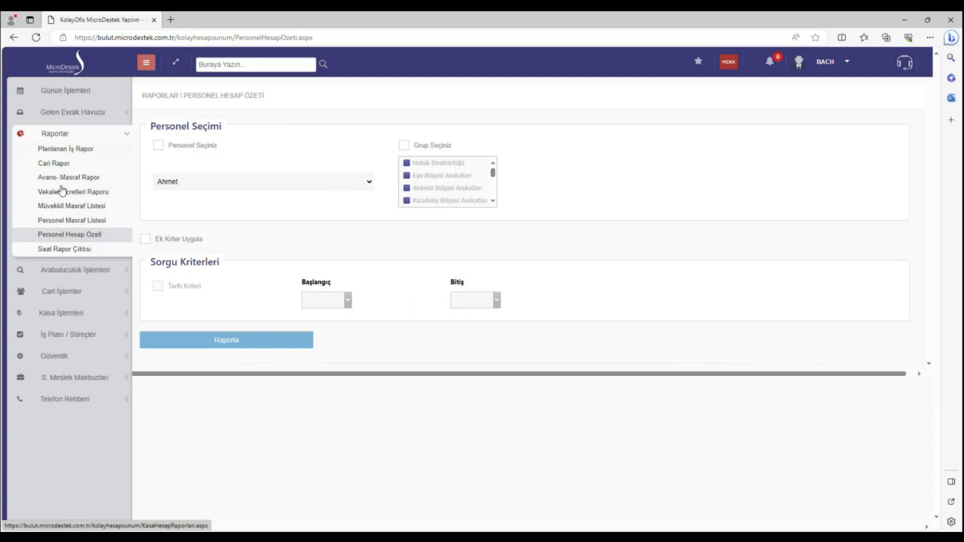
click(50, 248)
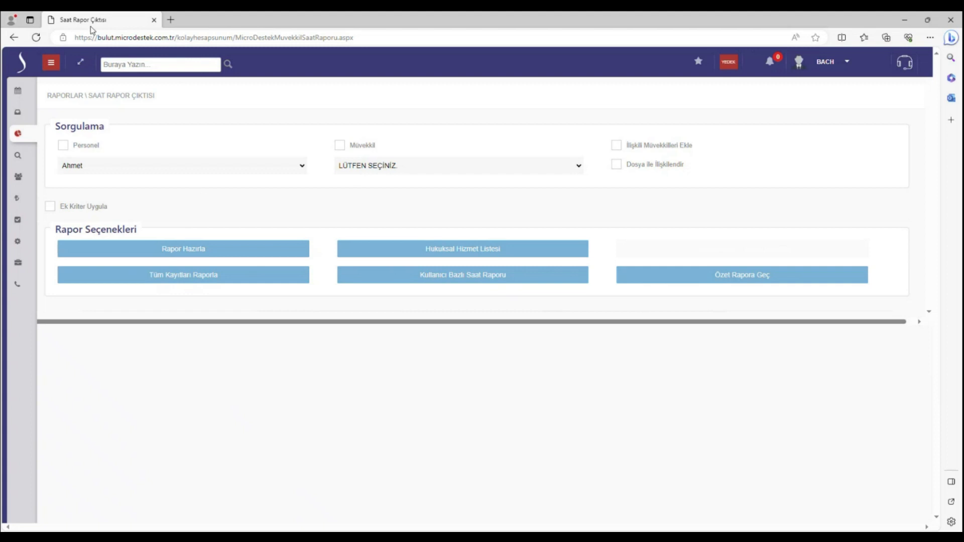
Collapse Raporlar, expand Telefon Rehberi and Cari İşlemler, and choose Cari Ekle
click(50, 62)
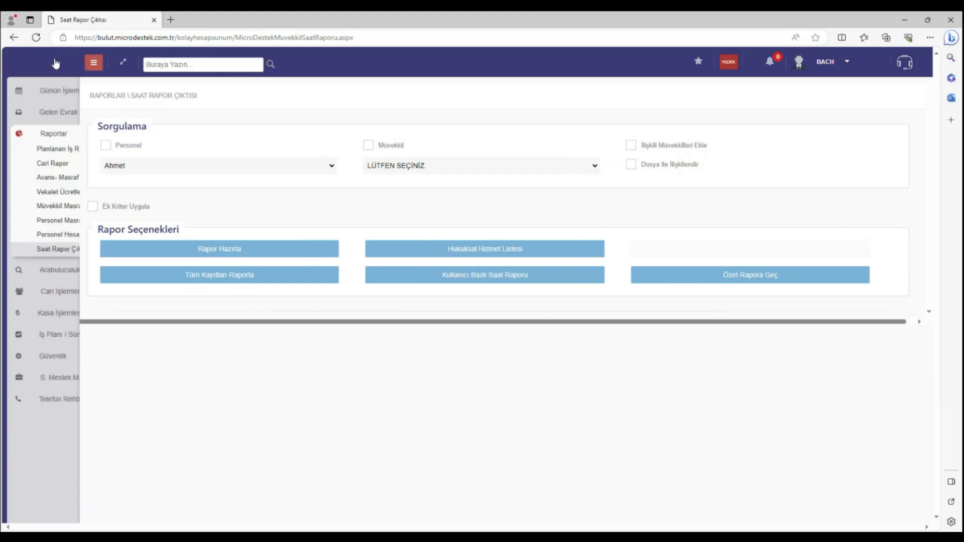
click(87, 134)
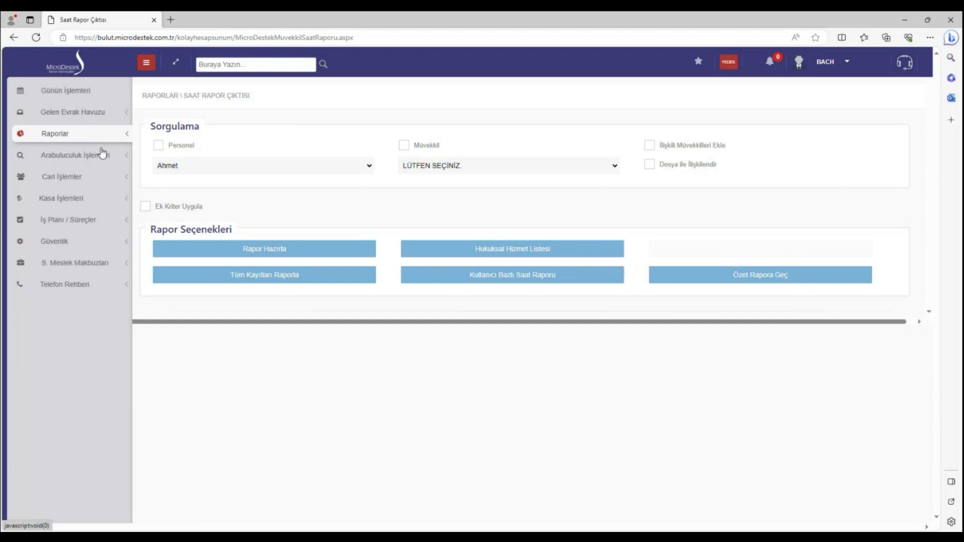
click(83, 287)
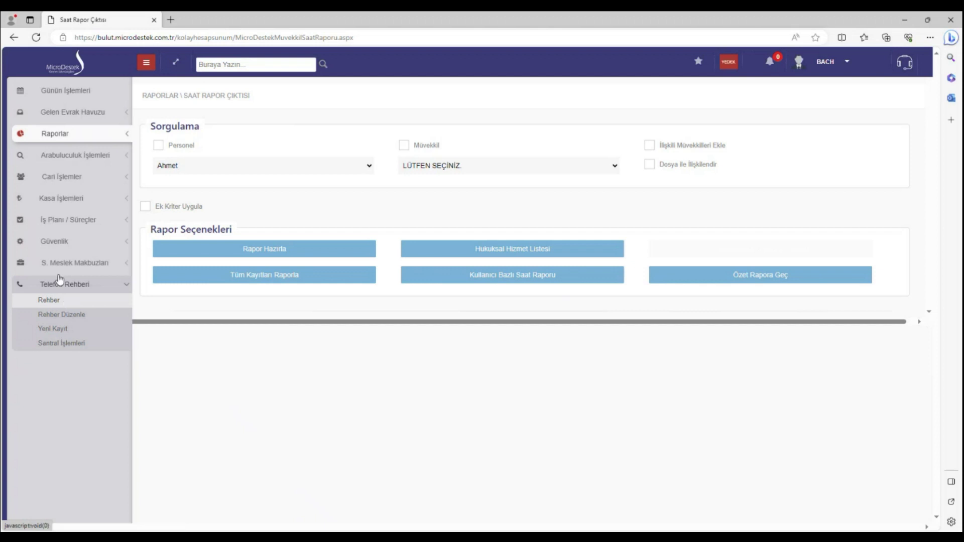
click(66, 177)
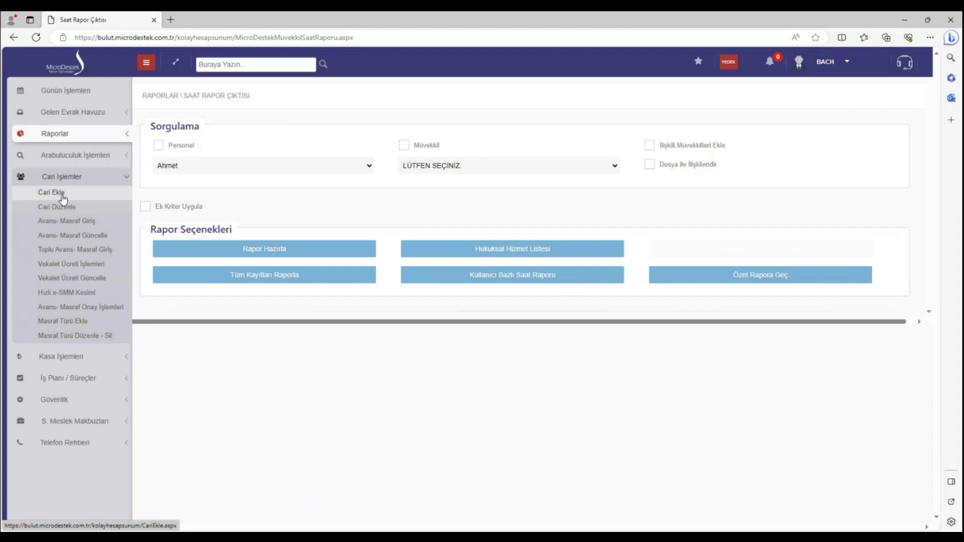
click(52, 192)
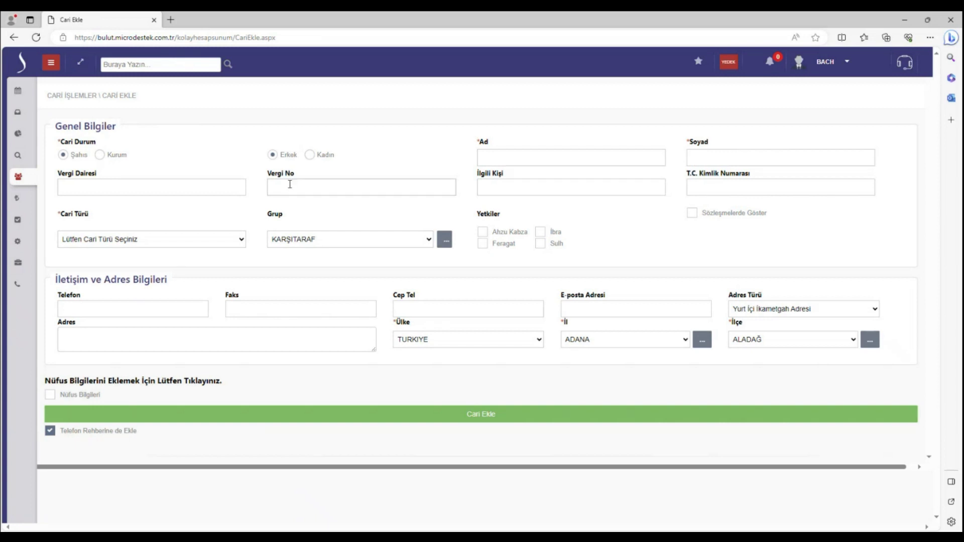
Expand and collapse Telefon Rehberi, then open Cari İşlemler > Vekalet Ücreti İşlemleri
click(50, 62)
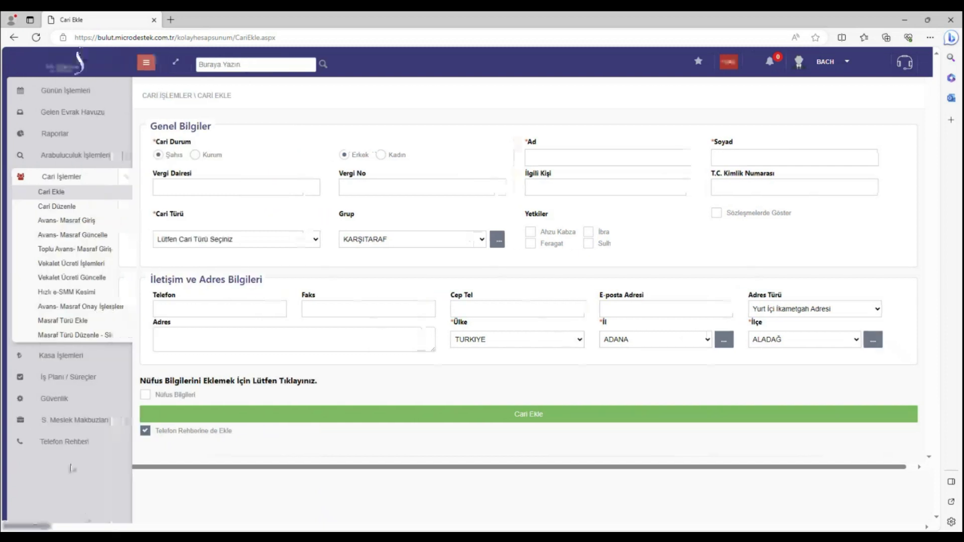
click(71, 448)
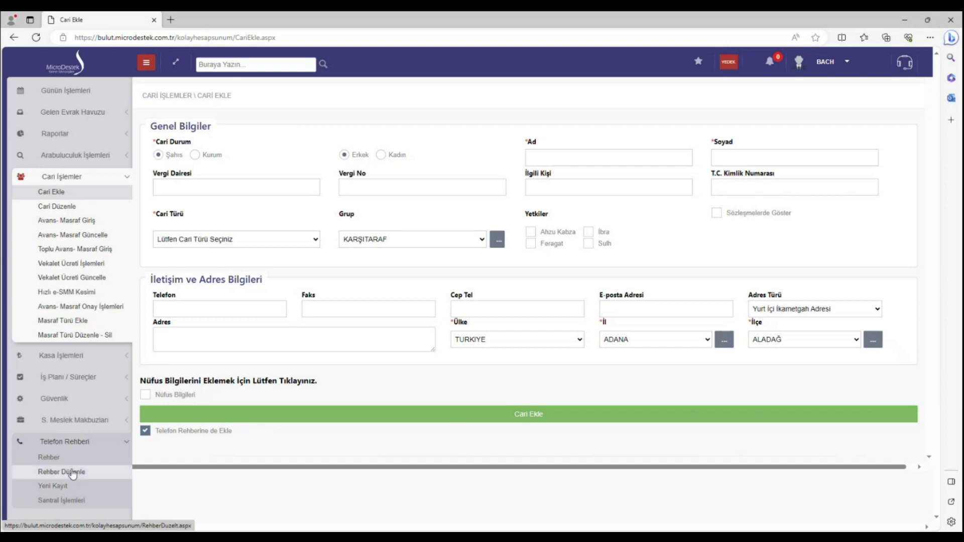
click(74, 444)
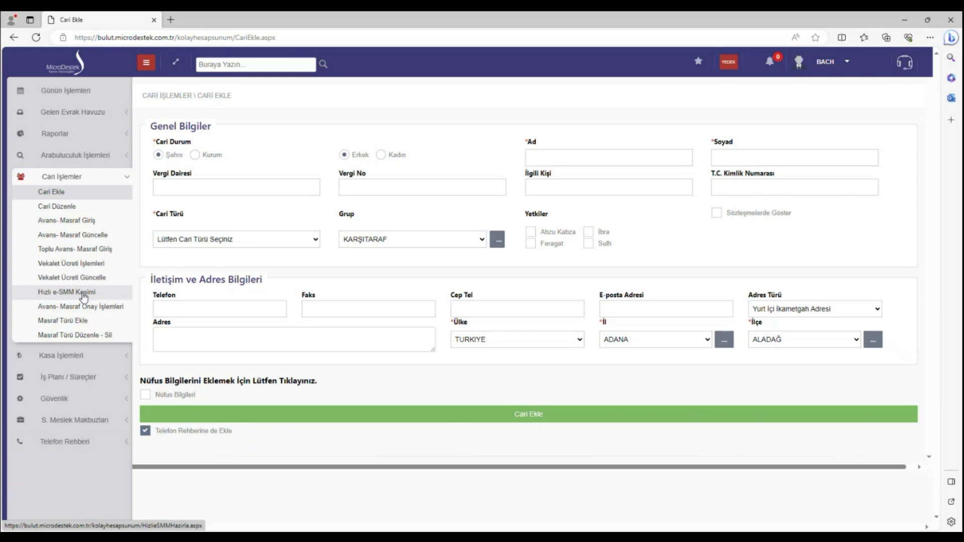
click(70, 264)
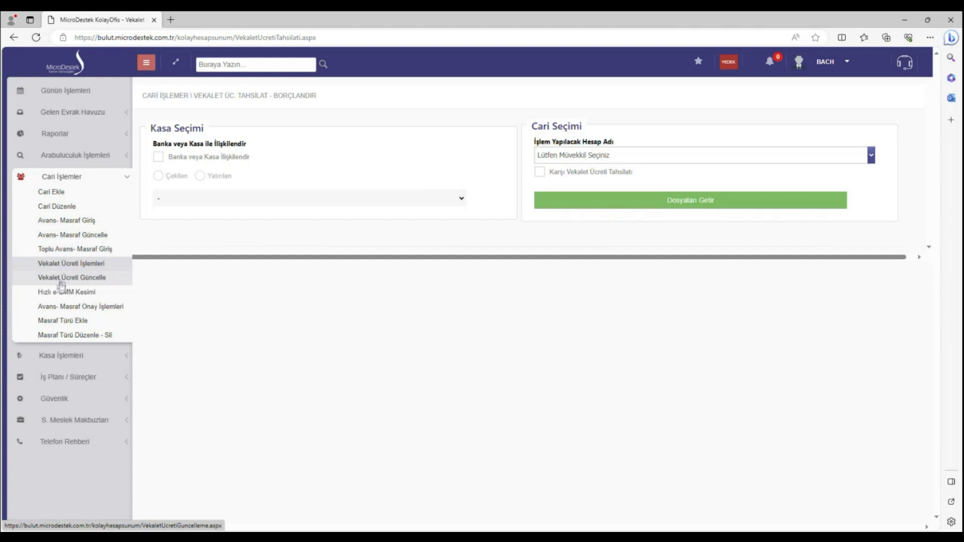
Open Avans- Masraf Onay İşlemleri and scroll through the approval page
click(57, 311)
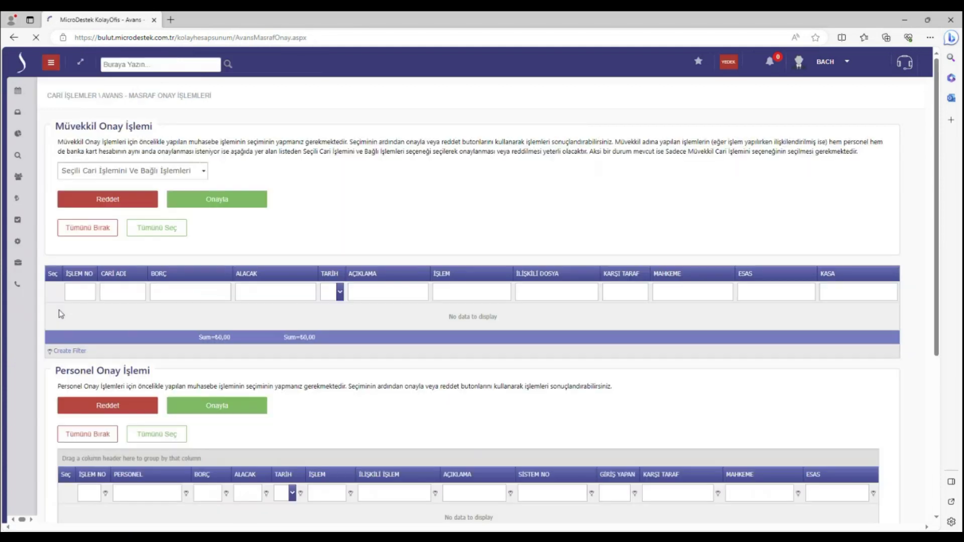
scroll(155, 250, down, 10)
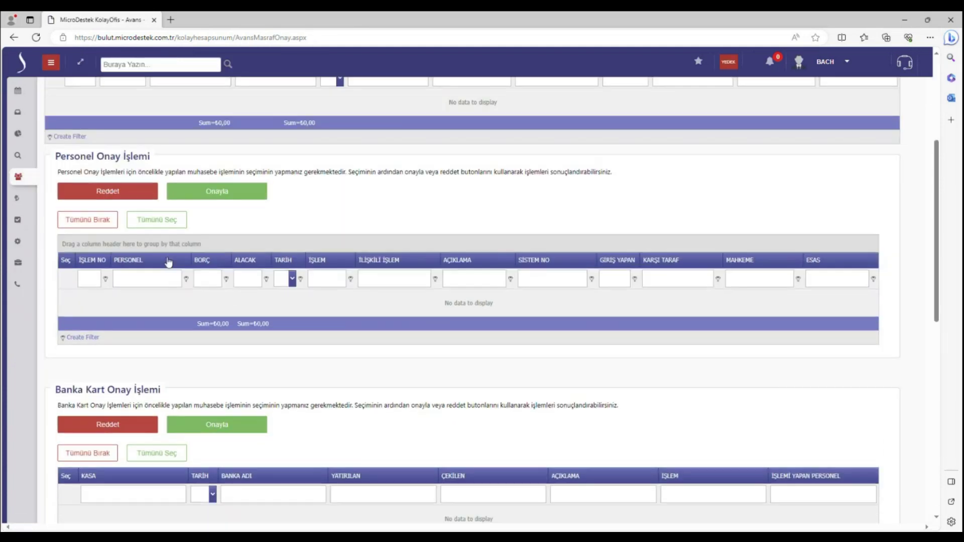
scroll(168, 261, down, 3)
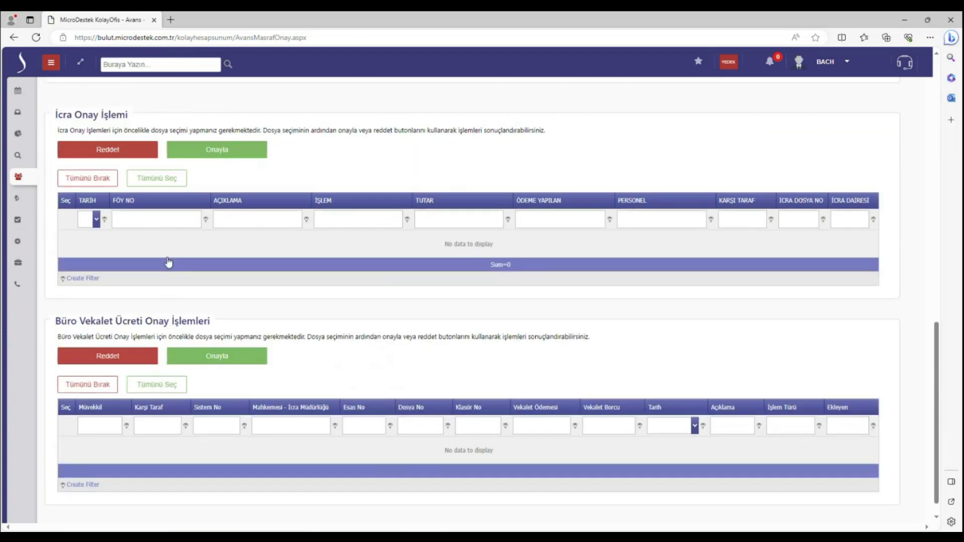
scroll(168, 260, up, 15)
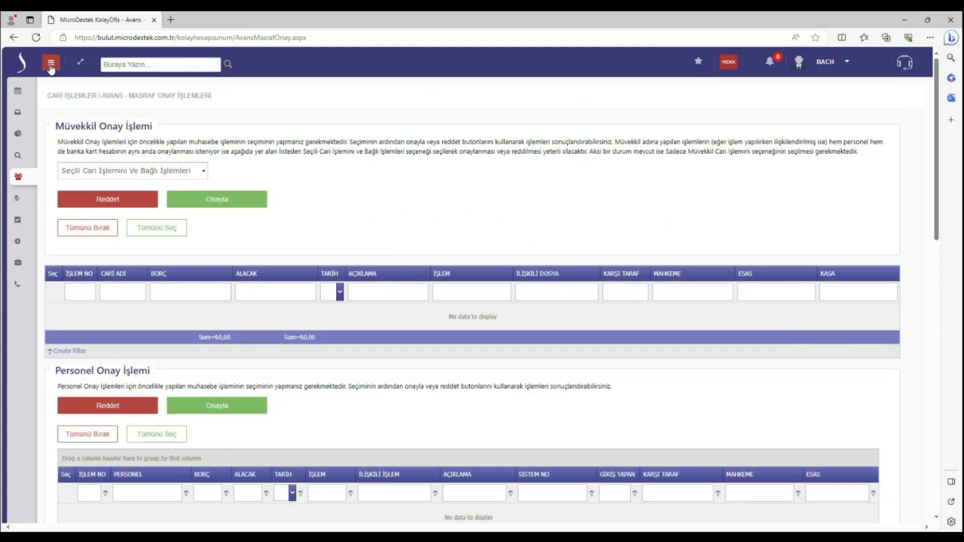
Browse the sidebar, collapsing Cari İşlemler and expanding then collapsing the security settings
click(50, 63)
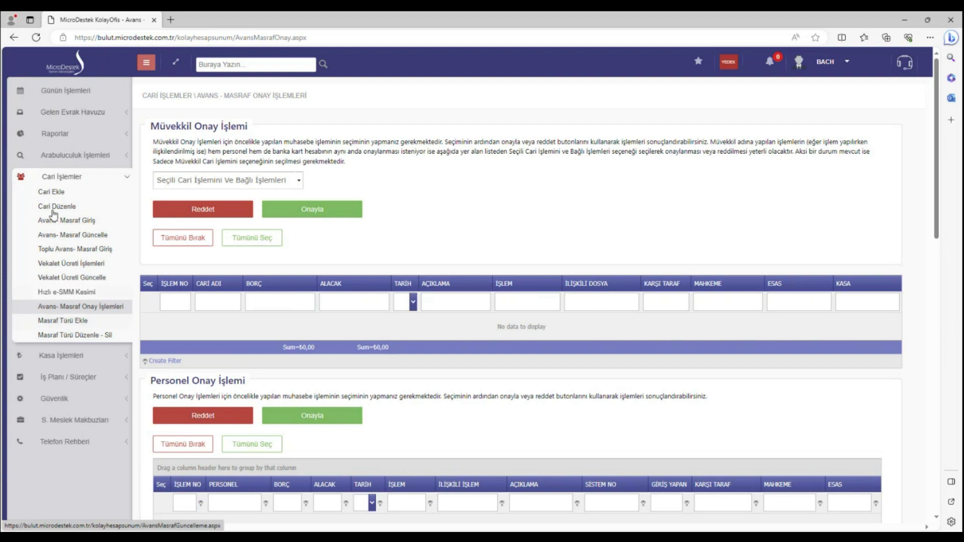
click(55, 179)
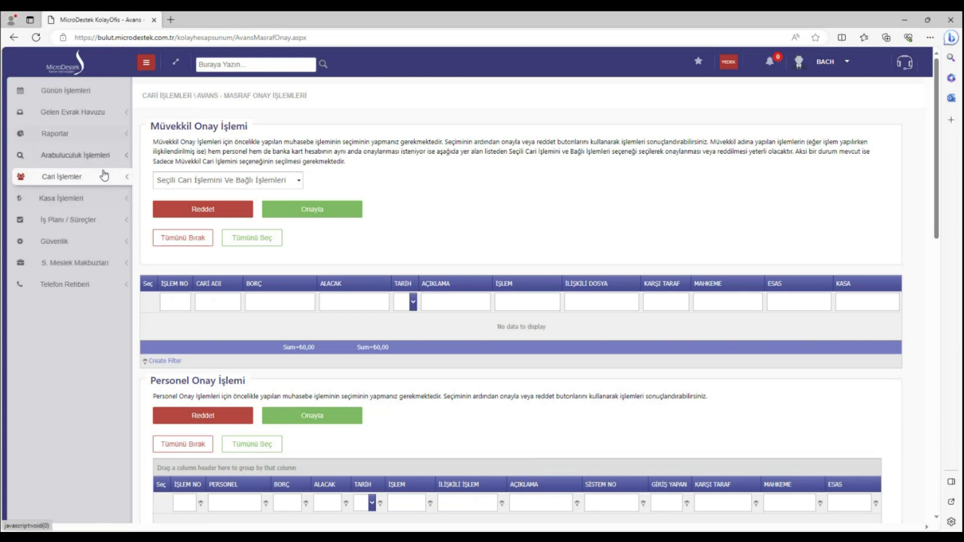
click(85, 243)
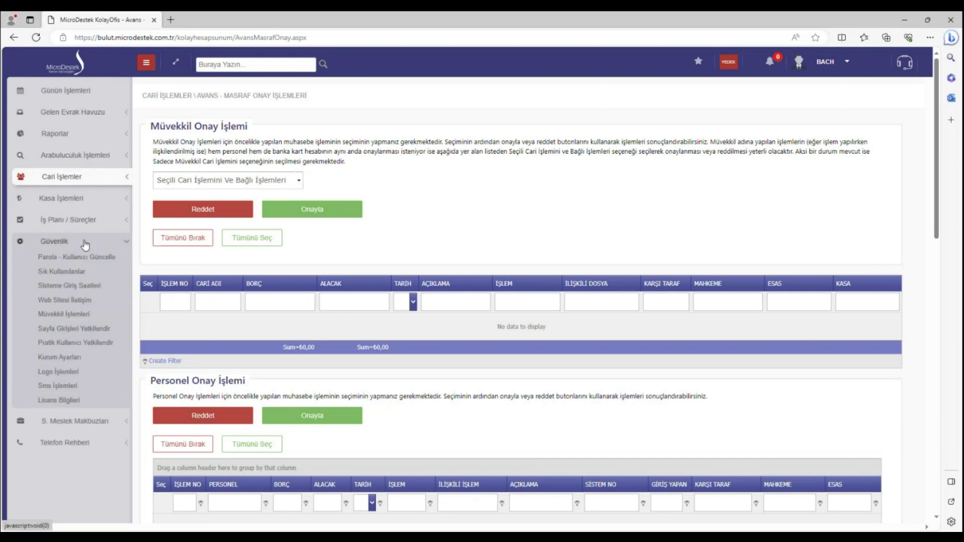
click(85, 244)
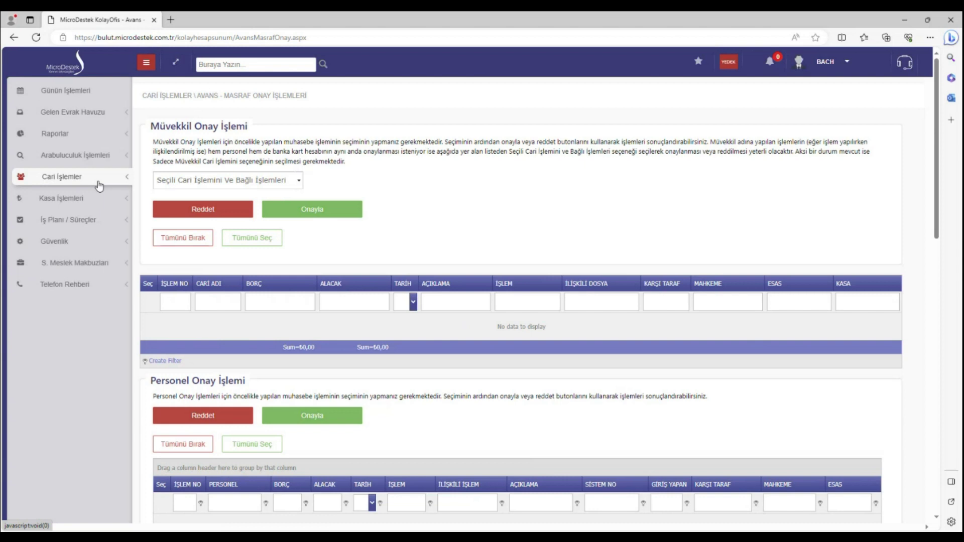
Log out via Çıkış in the BACH user menu and close the browser
click(847, 63)
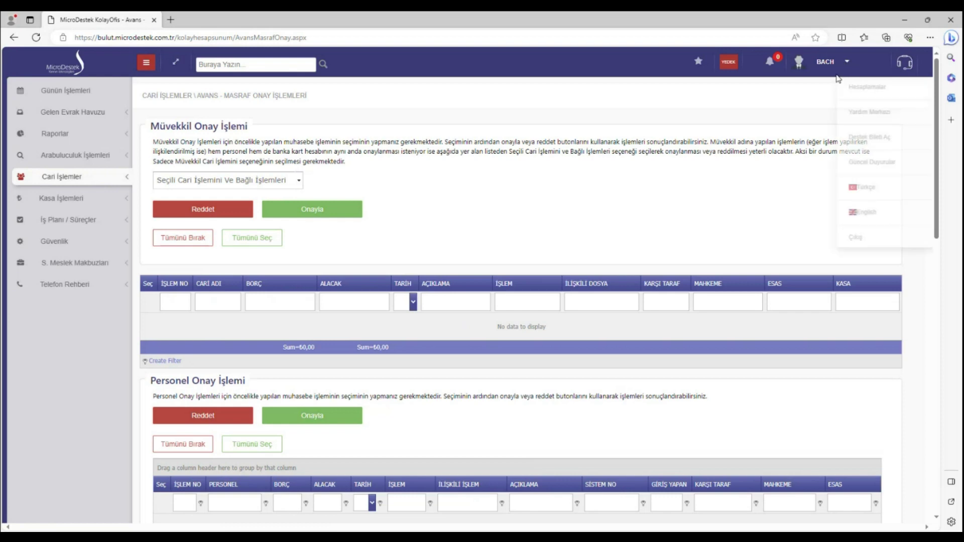
click(814, 235)
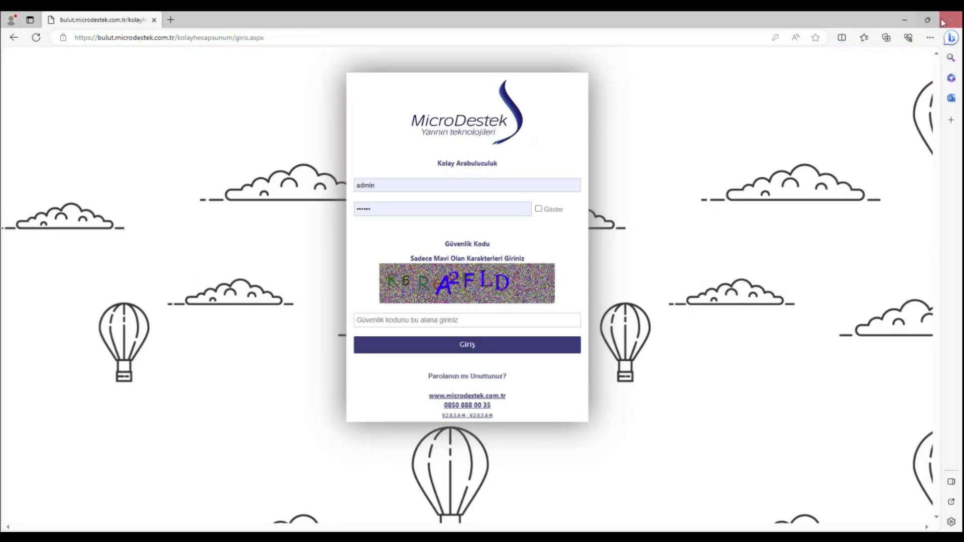
click(943, 23)
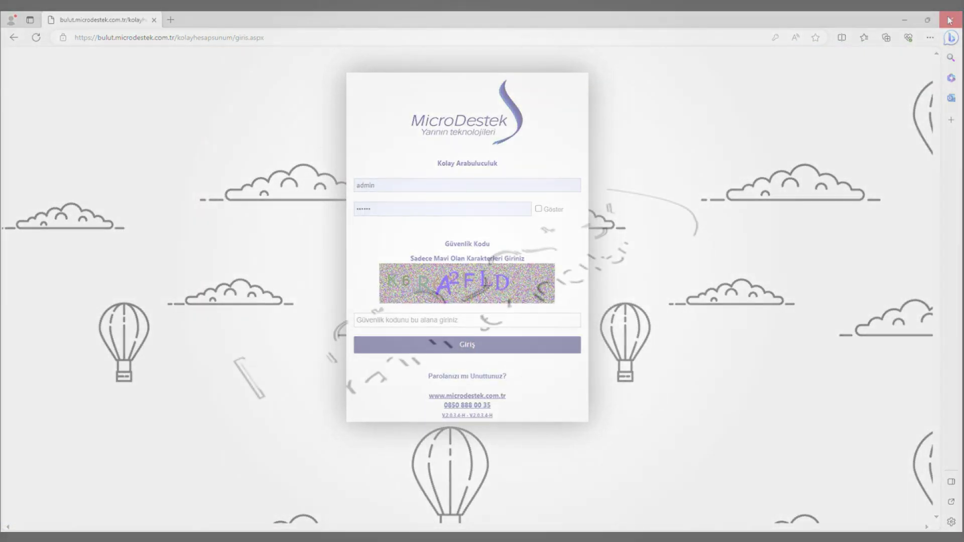